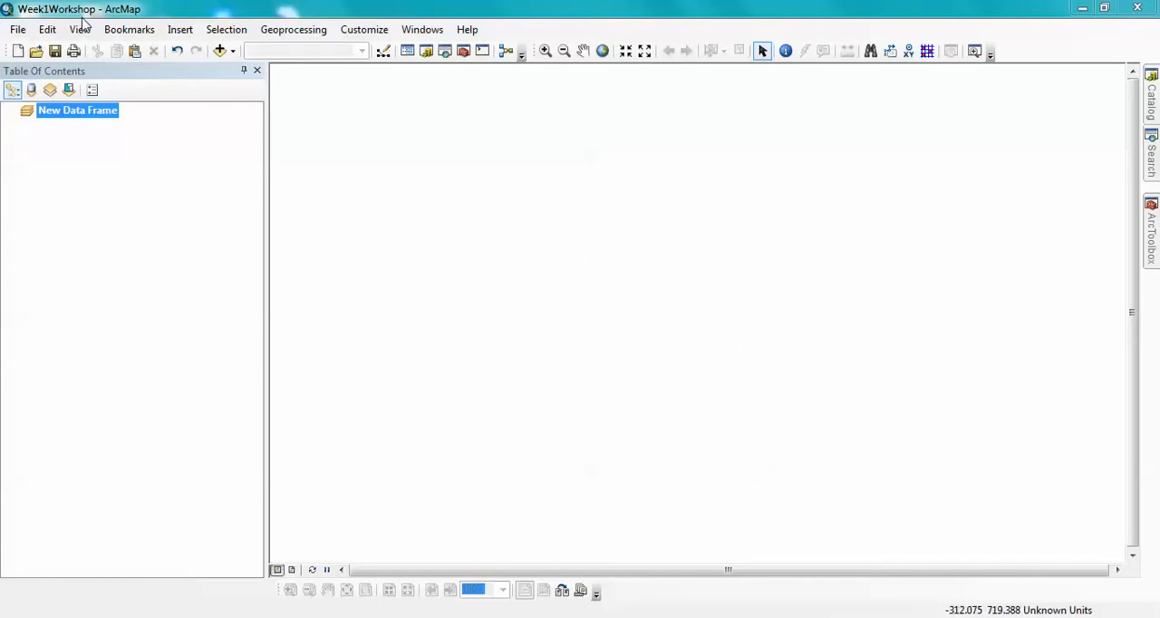
- Set the map document's title to "Week 1 Workshop" in its document properties
click(18, 29)
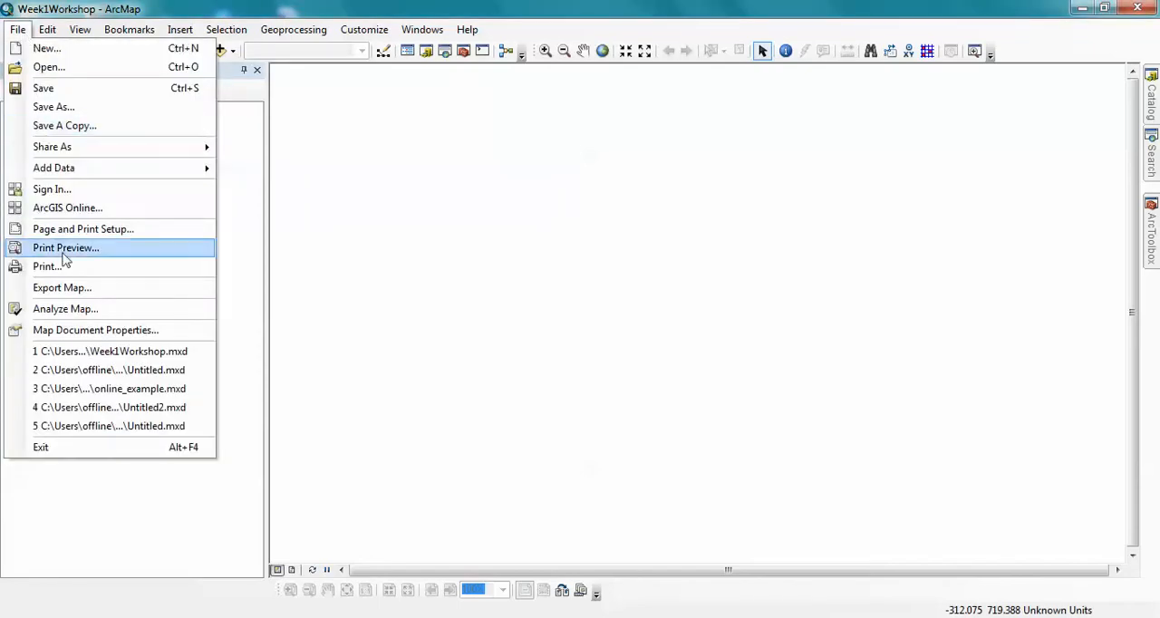
click(83, 331)
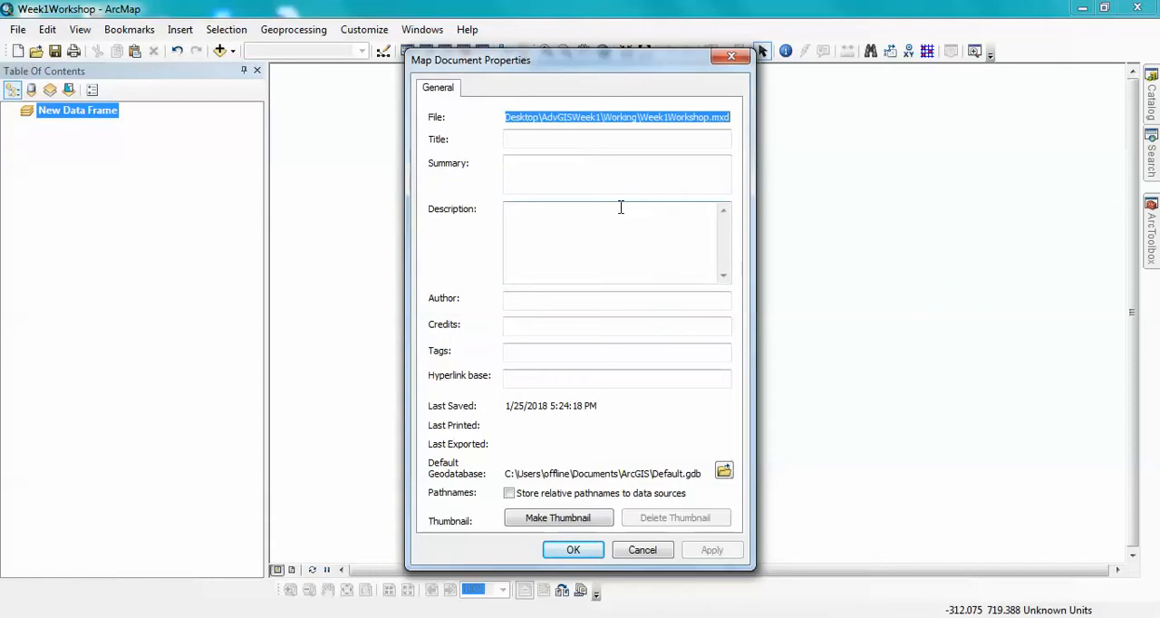
click(541, 140)
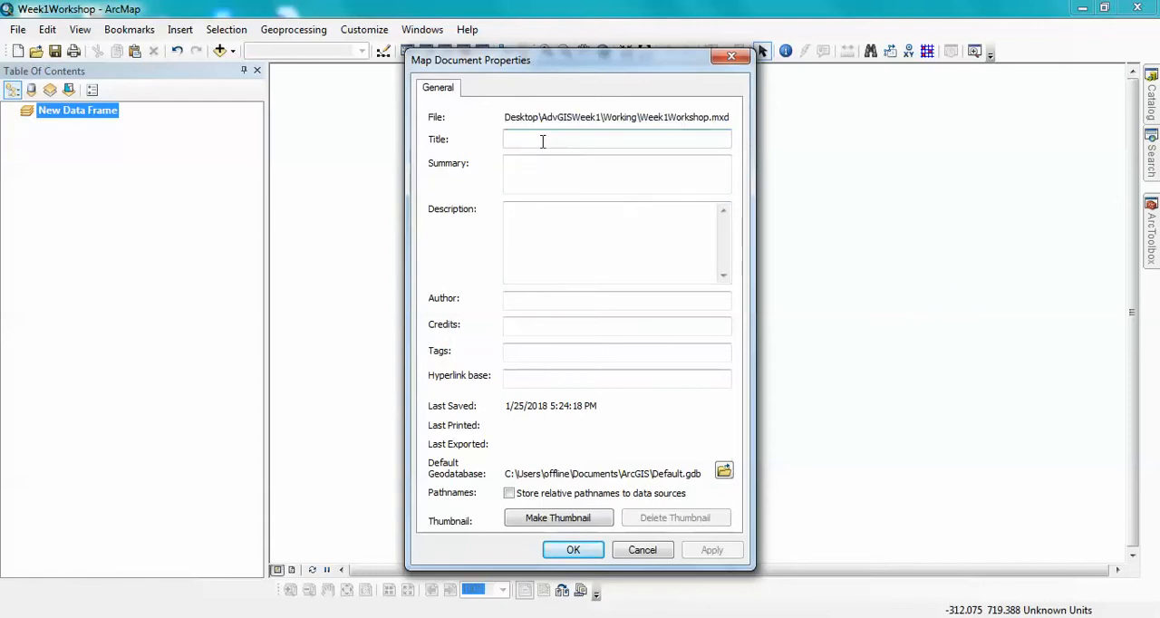
text(Week 1)
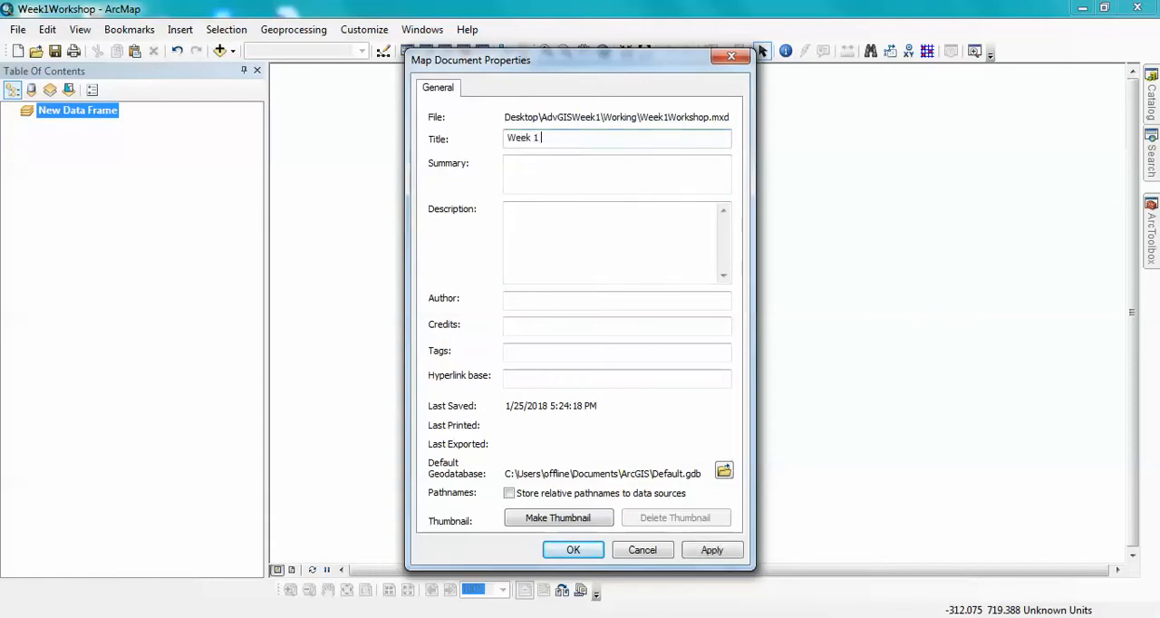
text( Workshop)
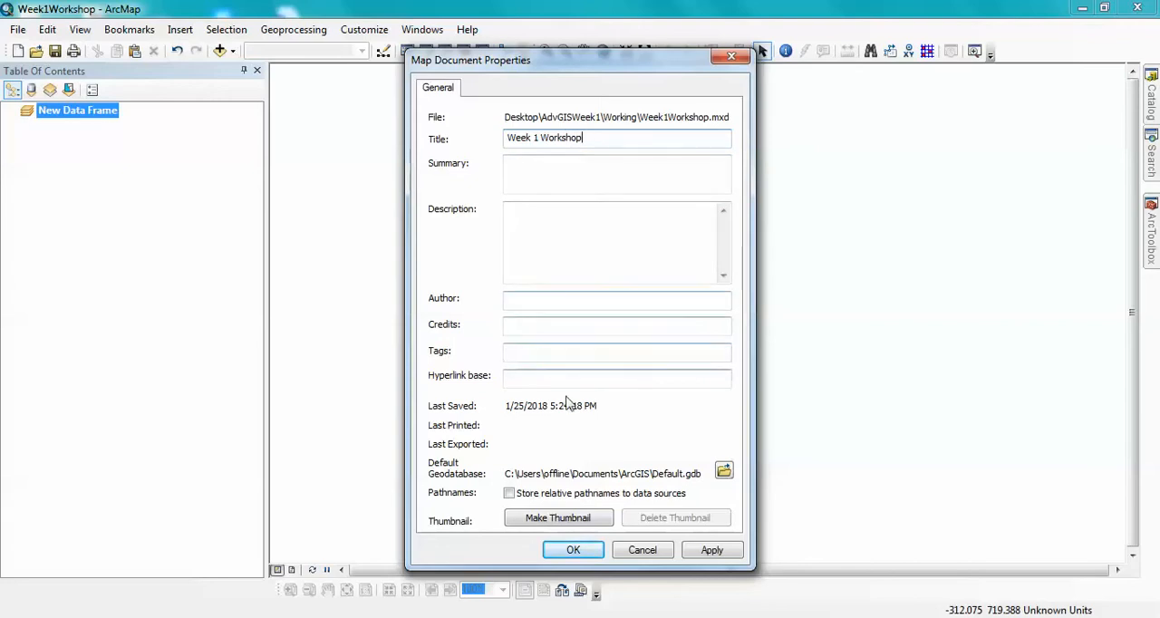
- Set the map document's default geodatabase to Week1Results.gdb in the Working folder
click(727, 469)
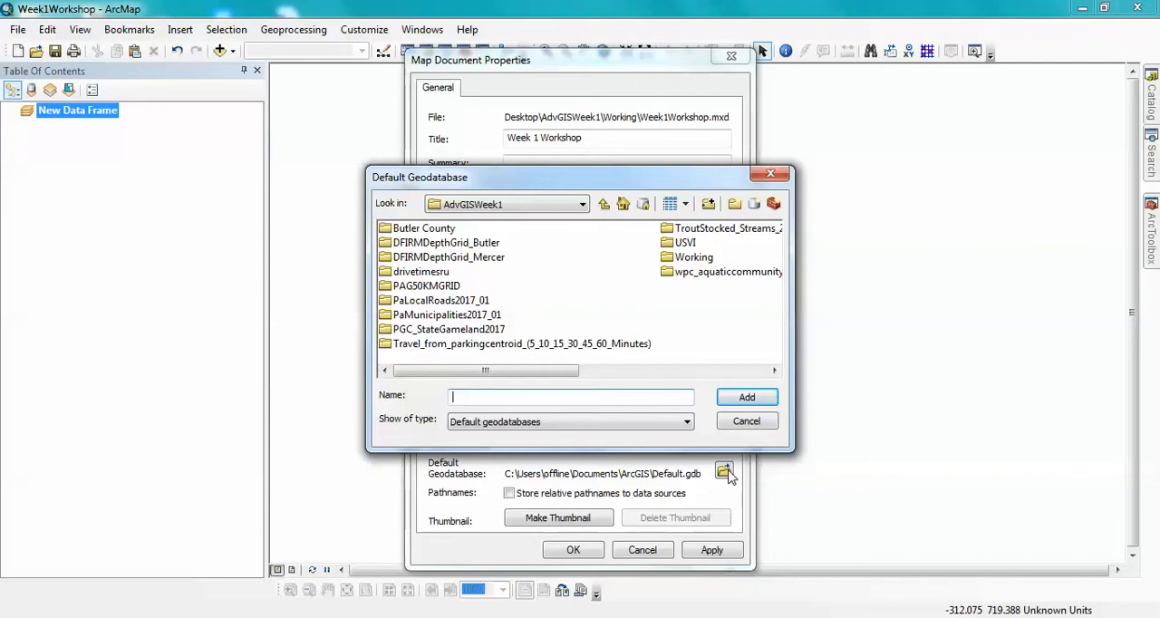
double_click(680, 258)
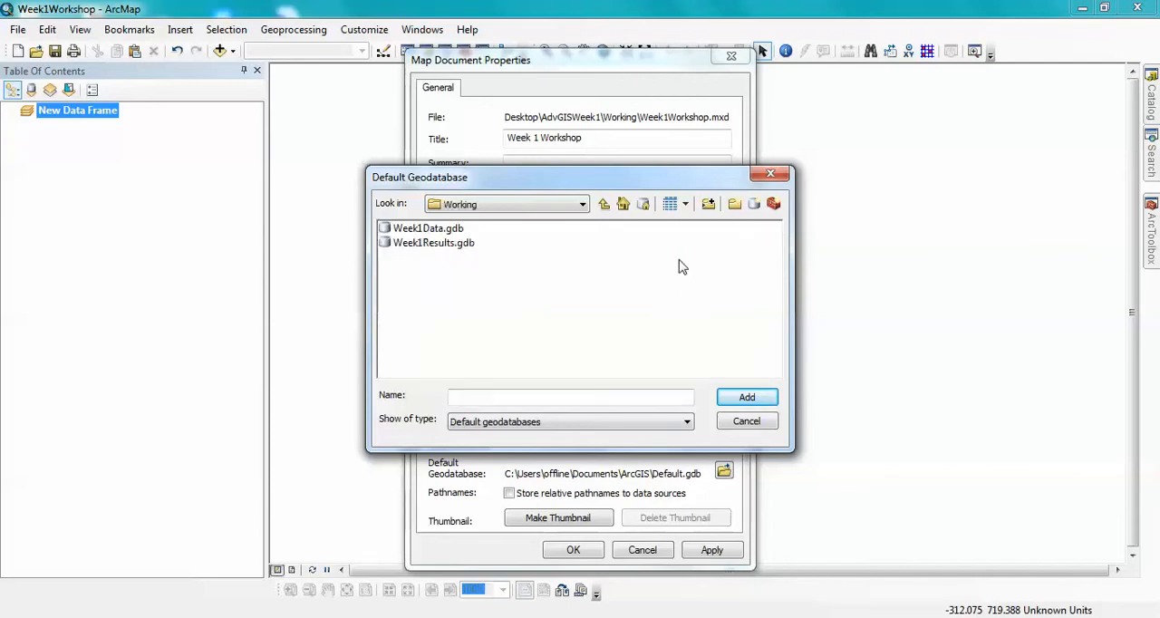
click(431, 243)
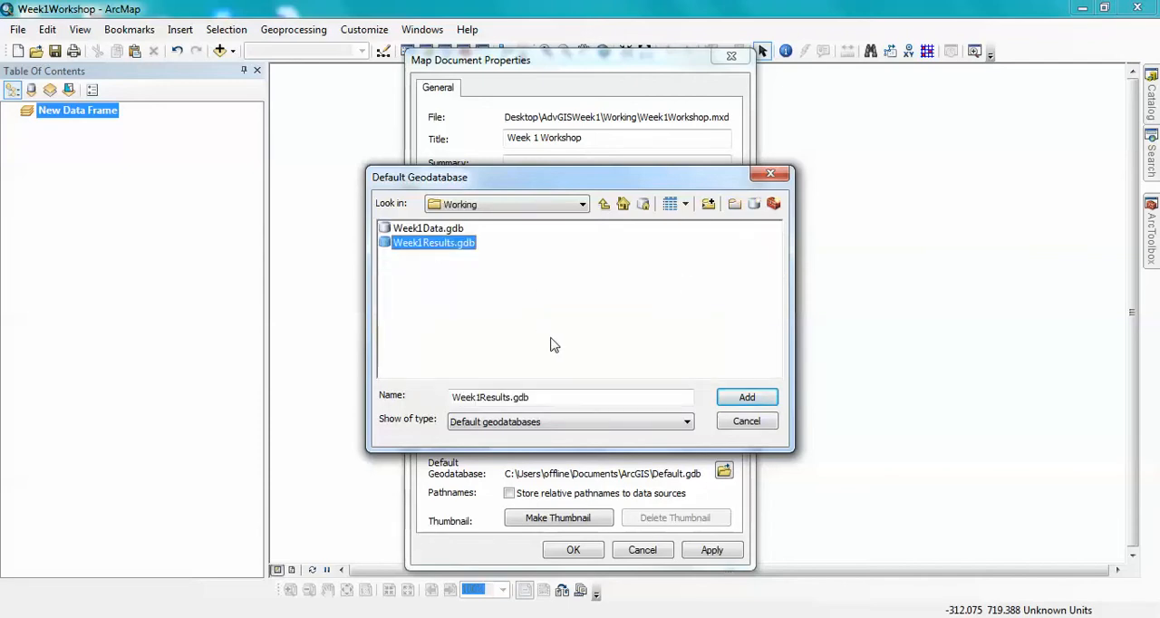
click(744, 402)
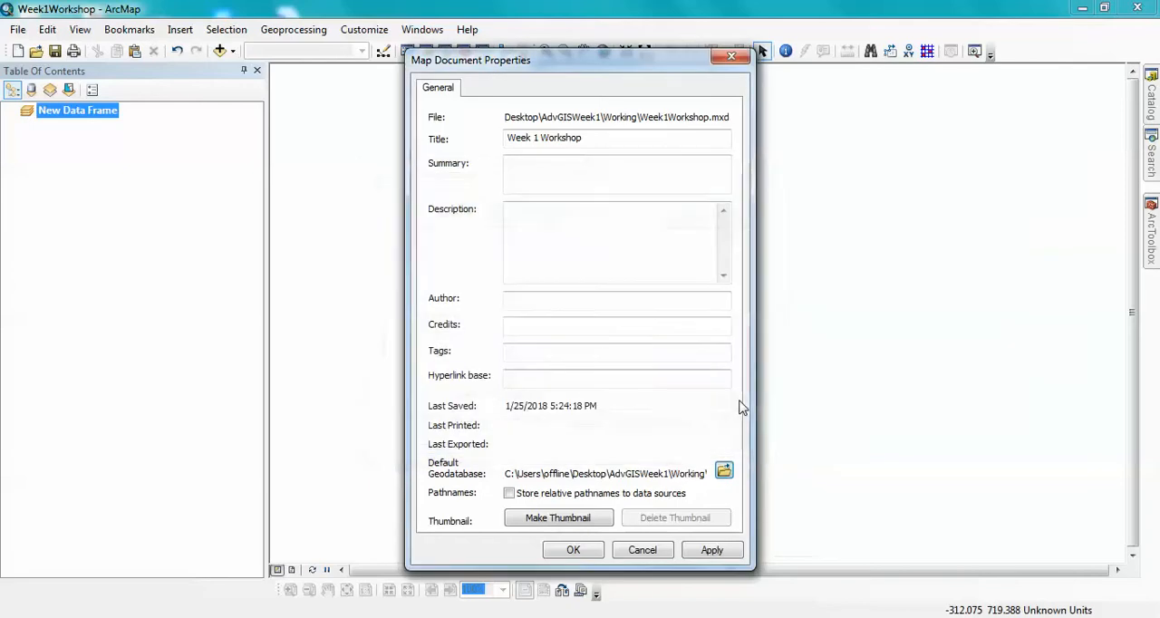
- Store relative pathnames to data sources, apply the map document properties and close them
click(510, 494)
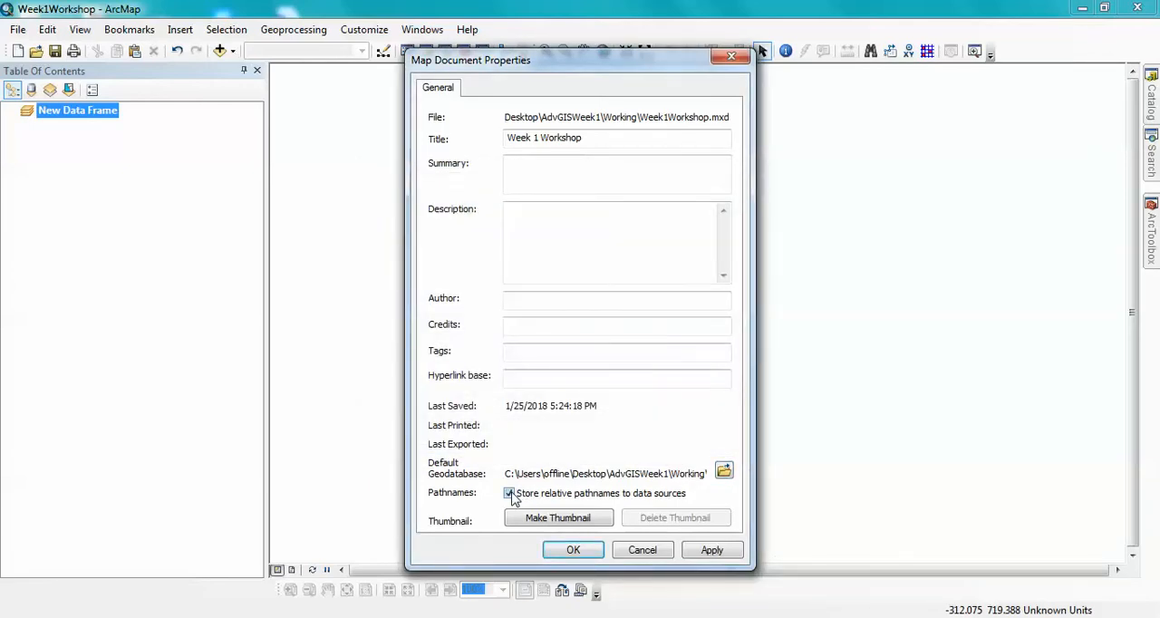
click(698, 551)
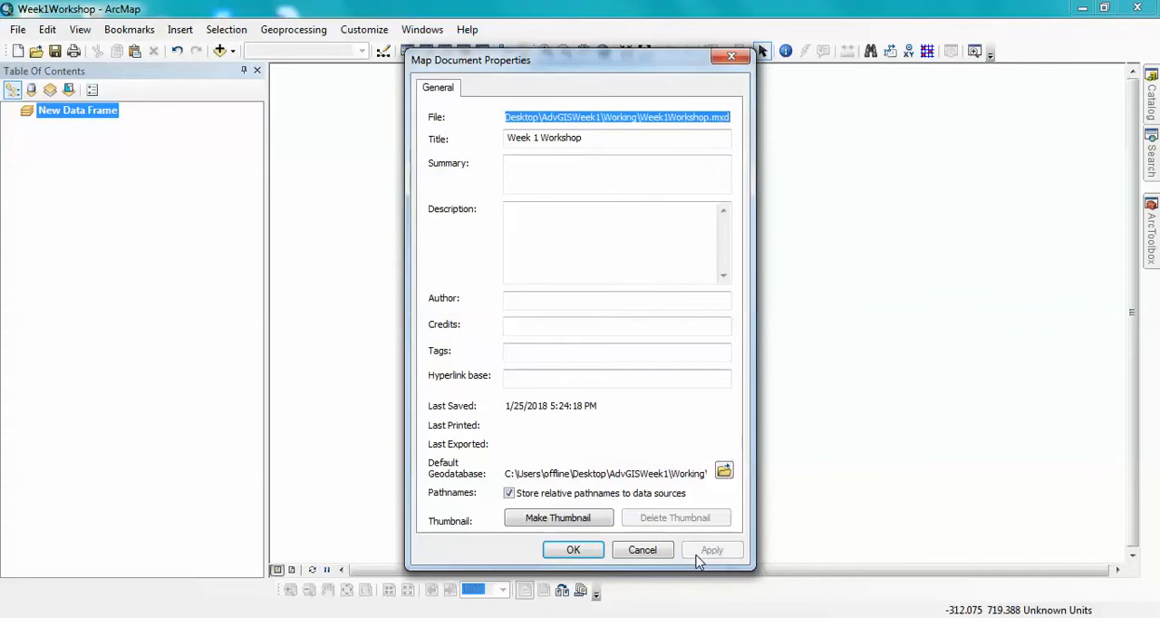
click(731, 57)
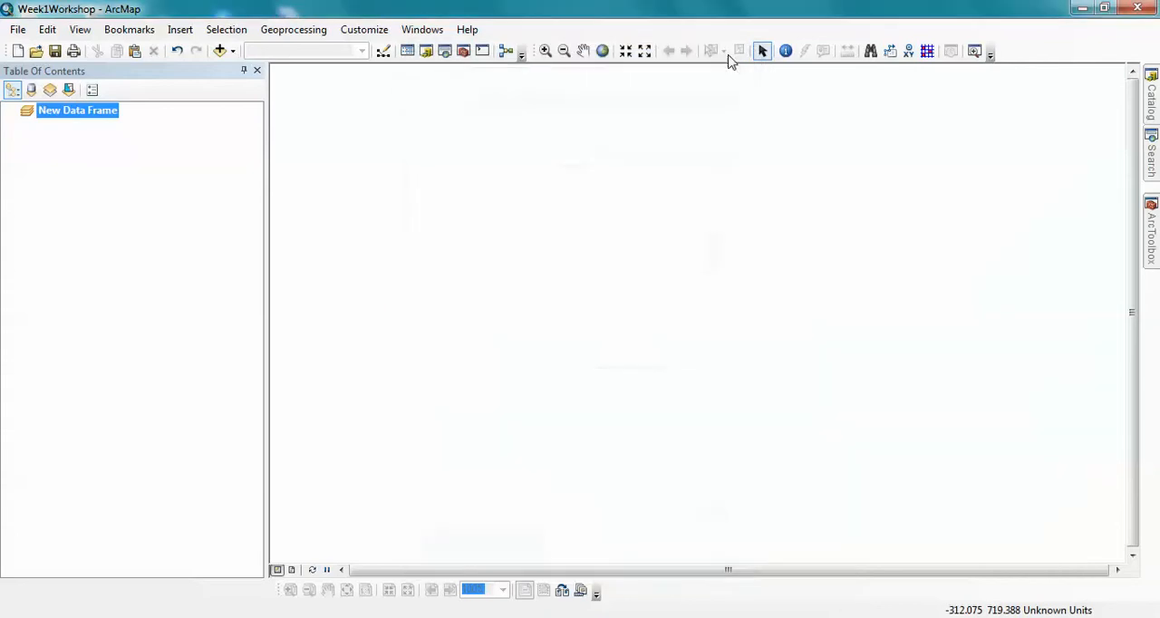
- Set the data frame's coordinate system to the projected system NAD 1983 UTM Zone 17N
right_click(100, 122)
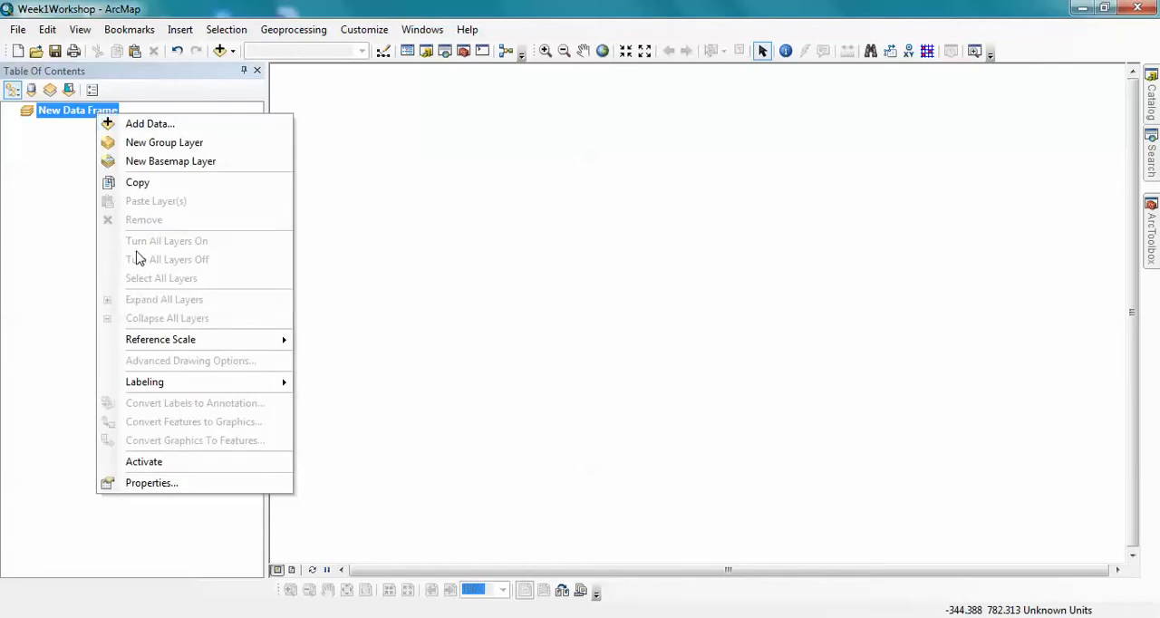
click(151, 483)
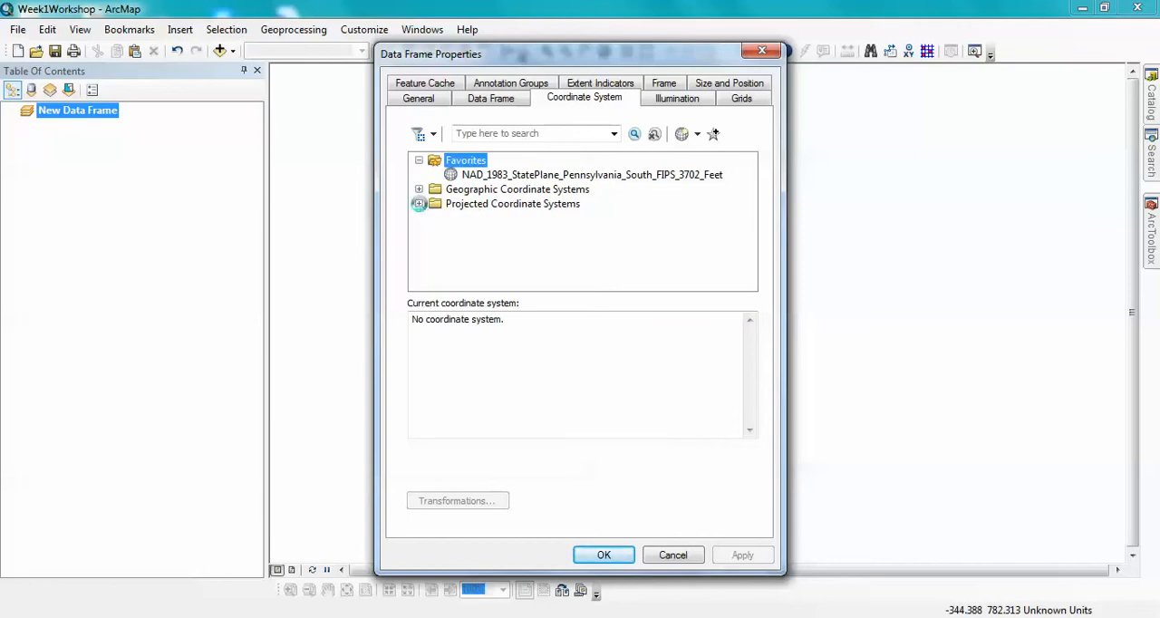
click(420, 205)
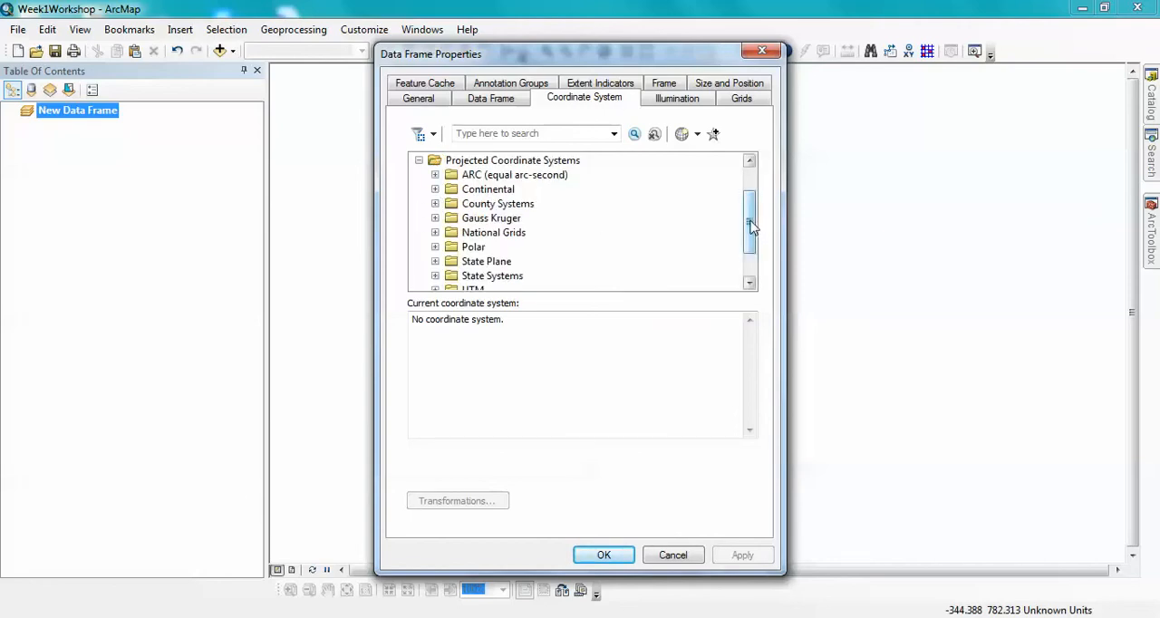
drag(751, 228, 749, 246)
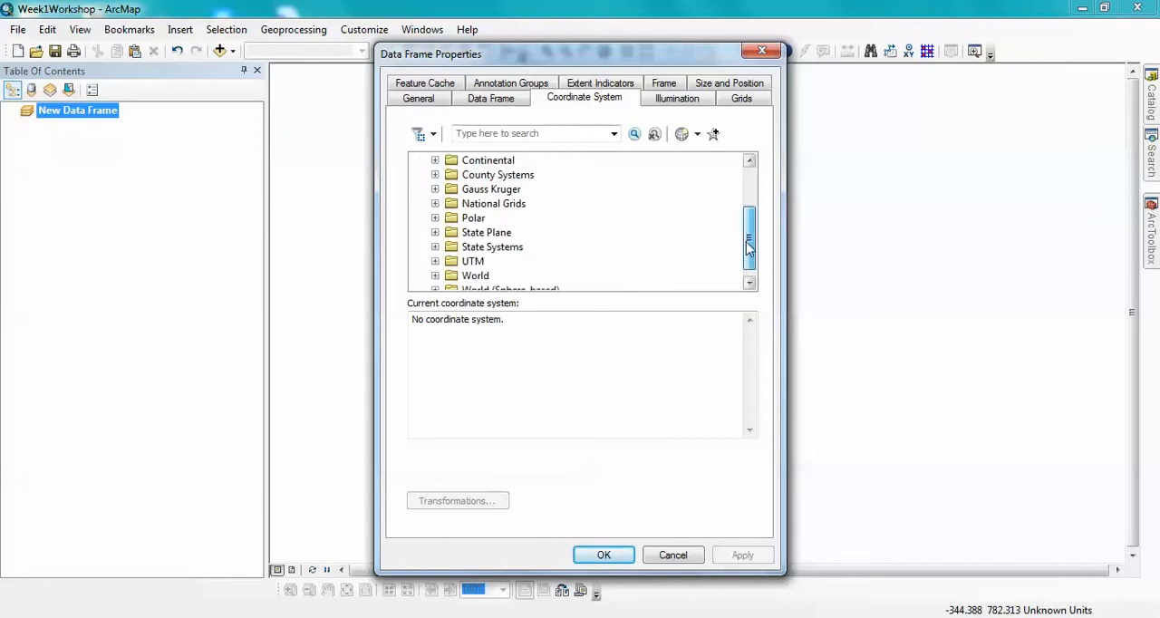
click(435, 261)
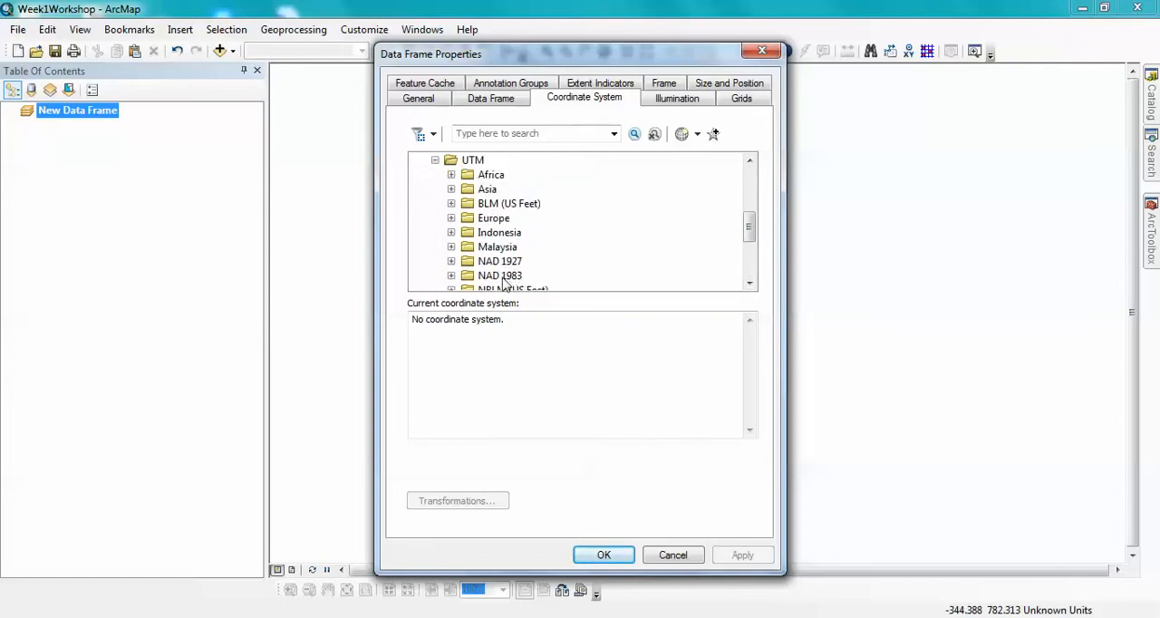
click(452, 275)
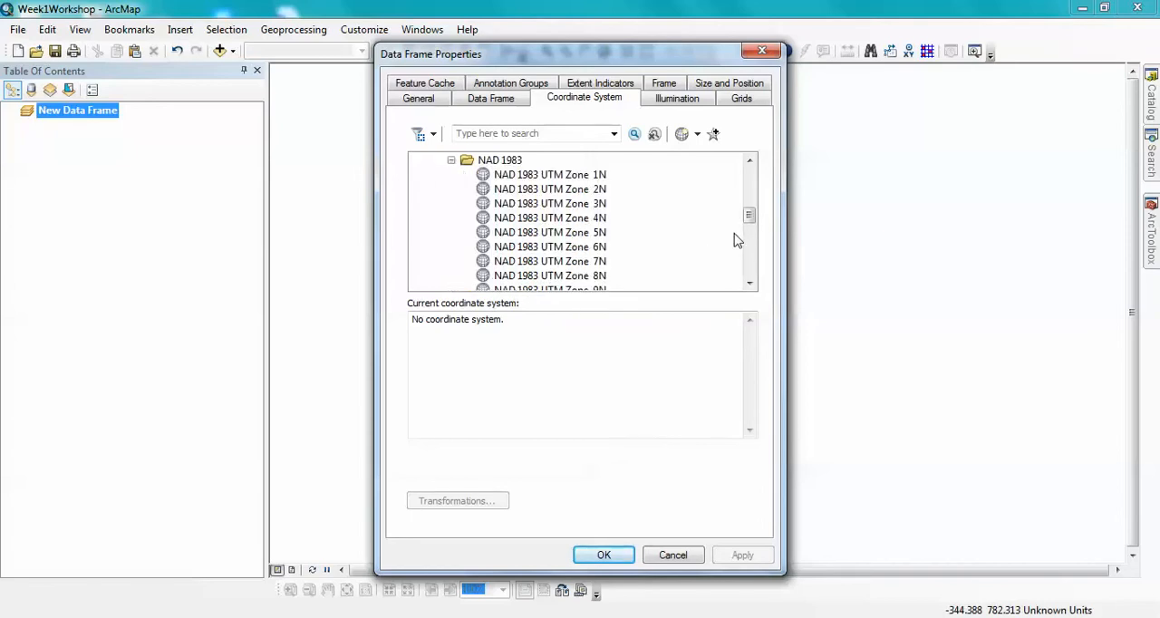
drag(750, 218, 751, 241)
click(593, 233)
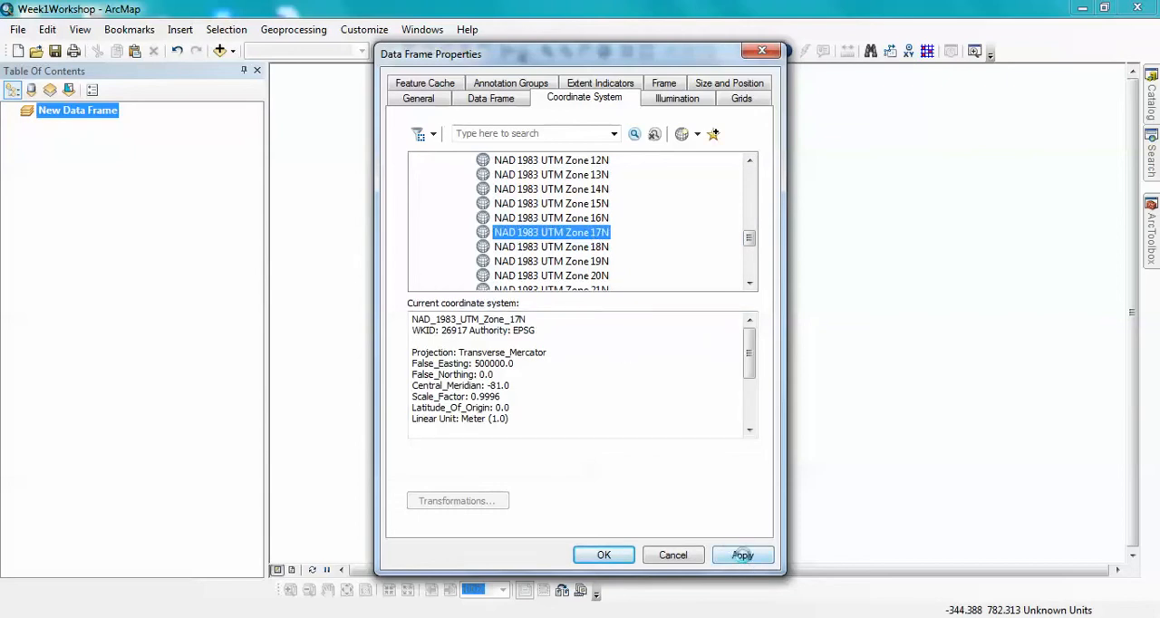
click(742, 558)
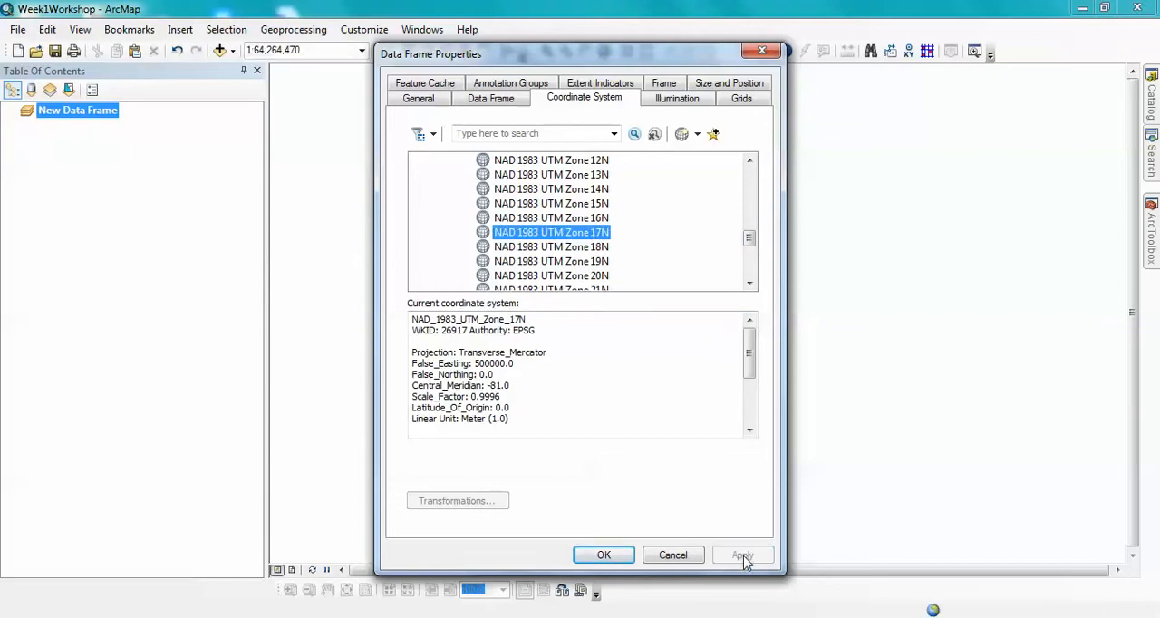
click(607, 556)
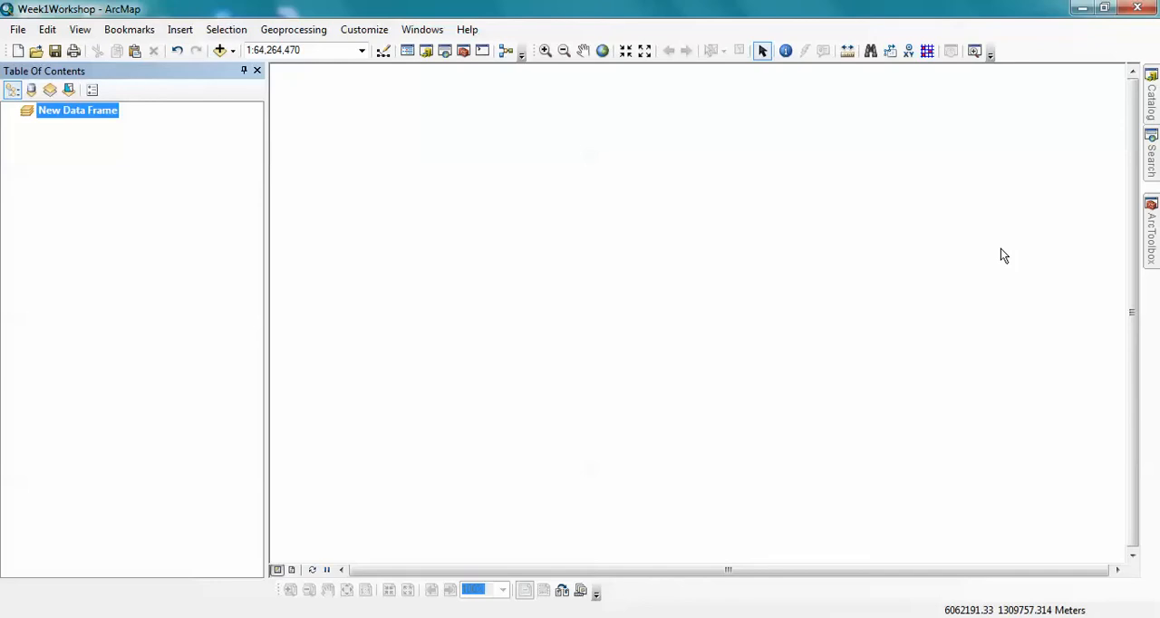
- Open the Batch Project tool and add all feature classes in Week1Data.gdb, from HUC12calcLU through Troutstocked_streams2017, as inputs
mouse_move(1152, 224)
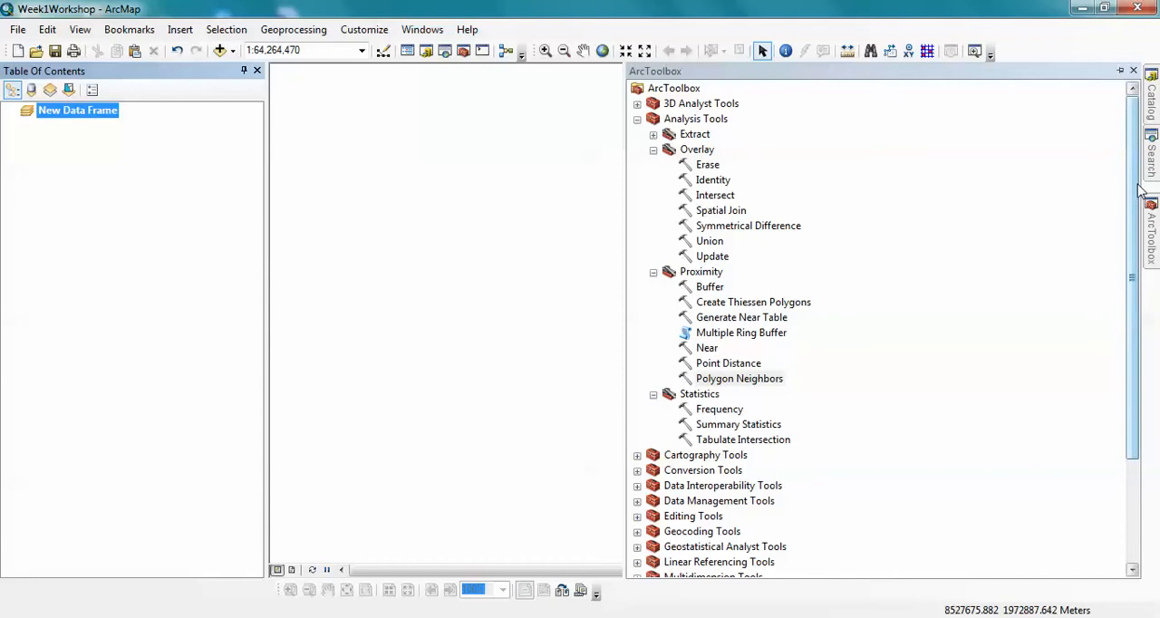
mouse_move(1151, 148)
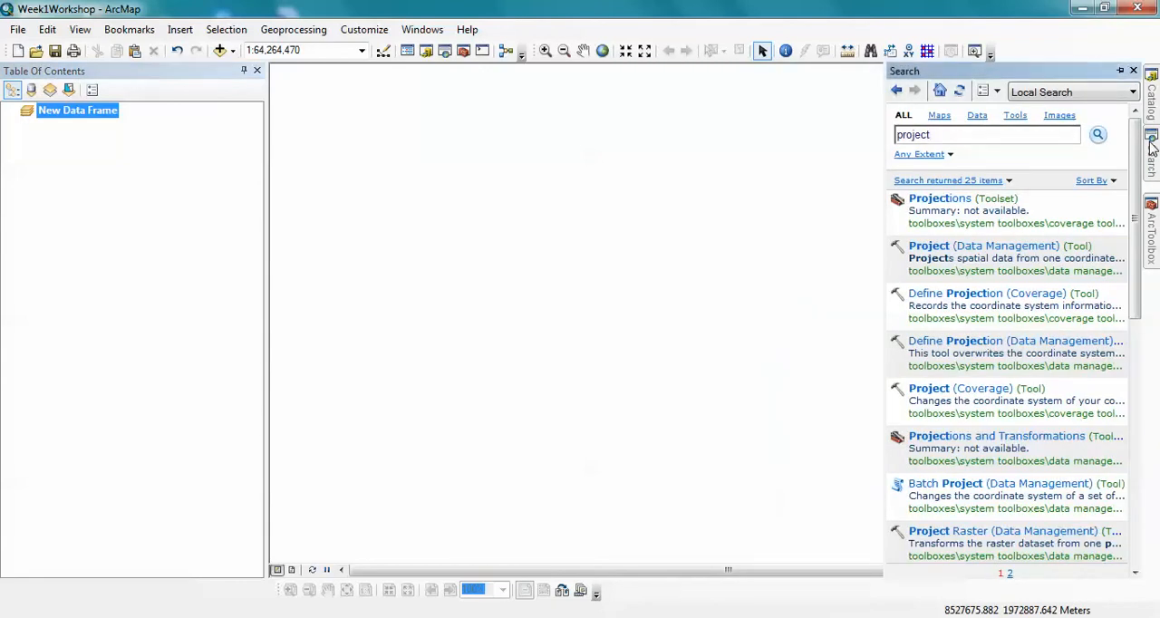
click(943, 485)
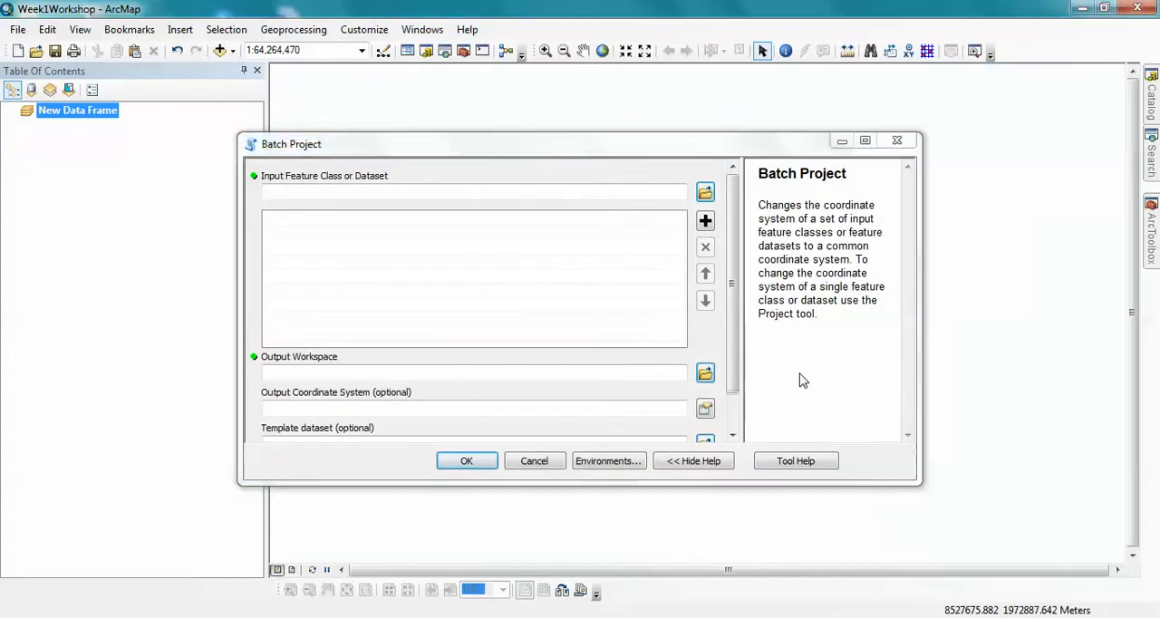
click(705, 193)
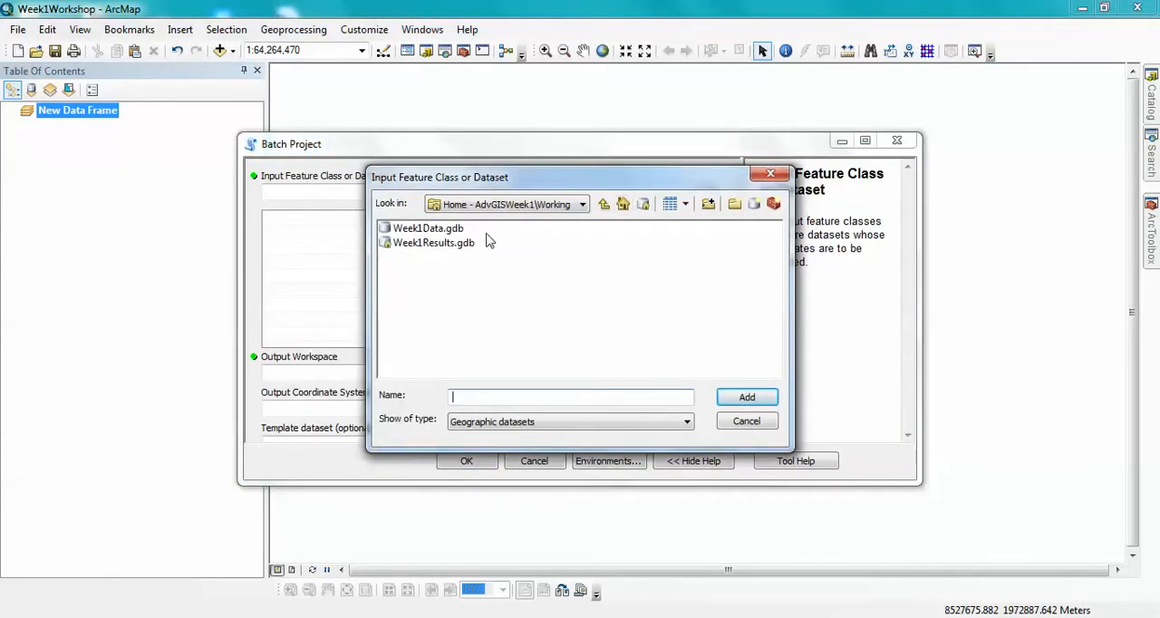
double_click(434, 230)
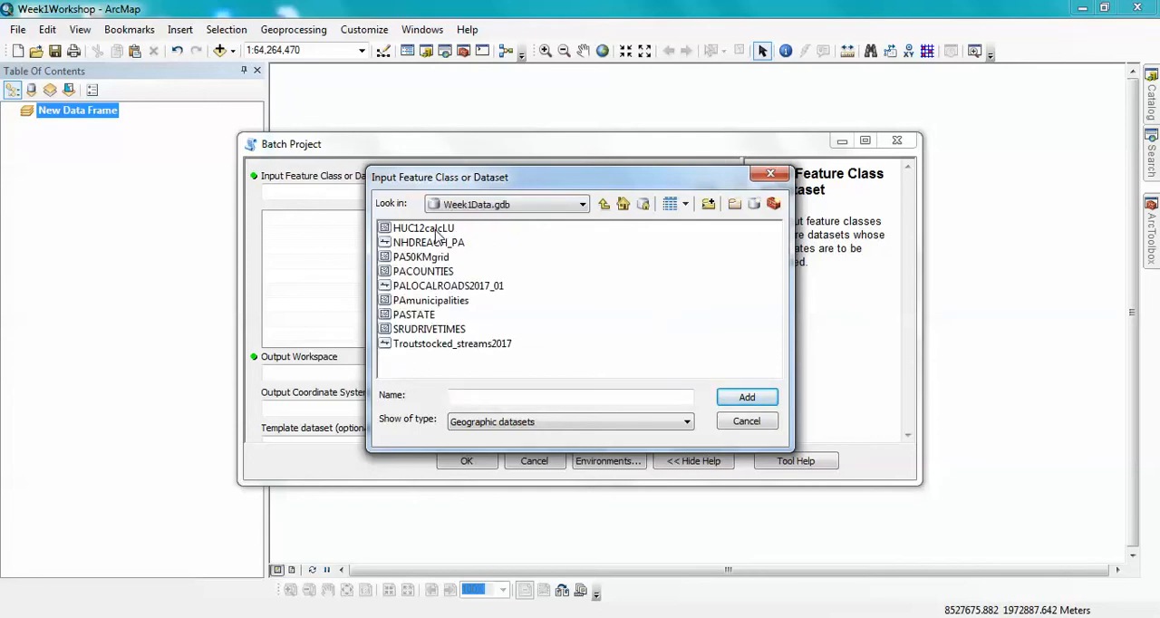
click(439, 231)
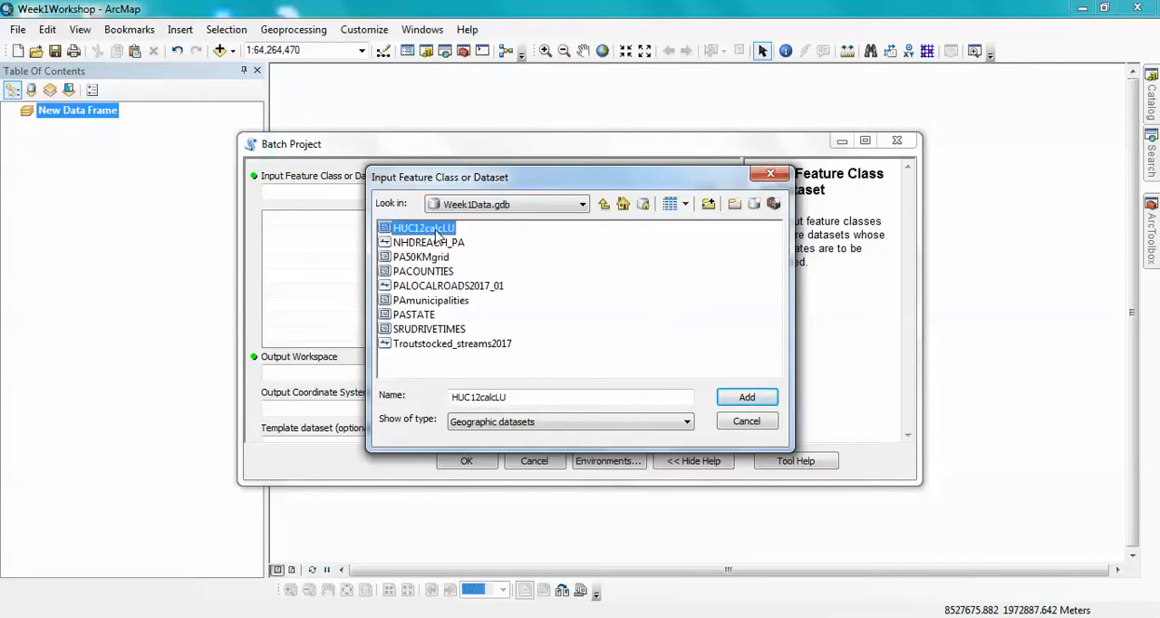
shift+click(442, 348)
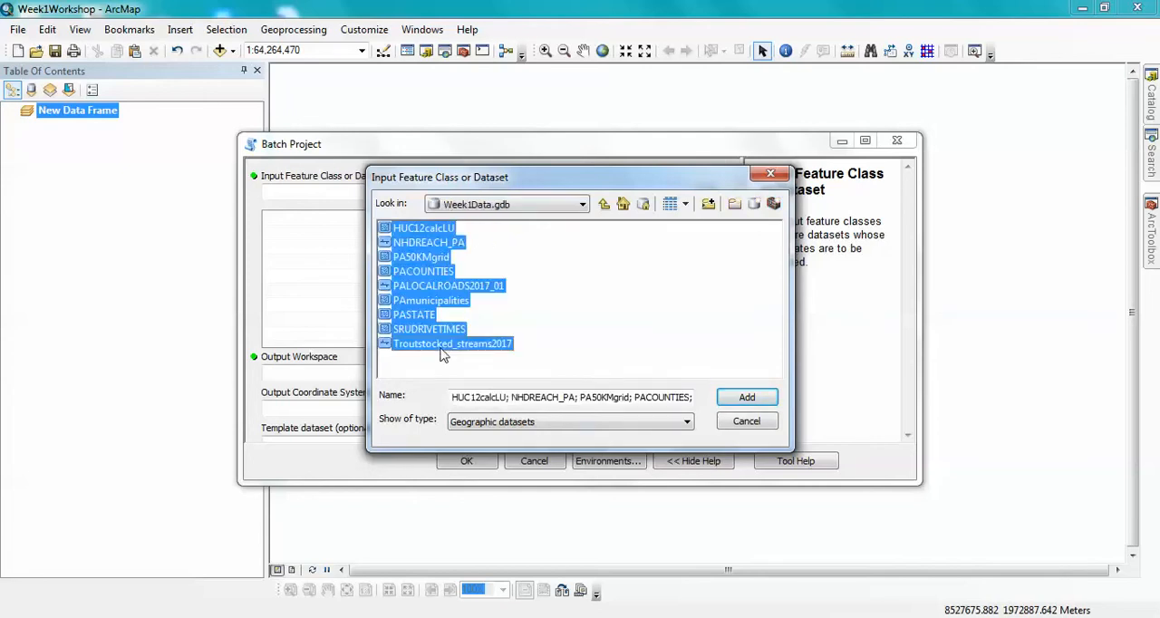
click(739, 403)
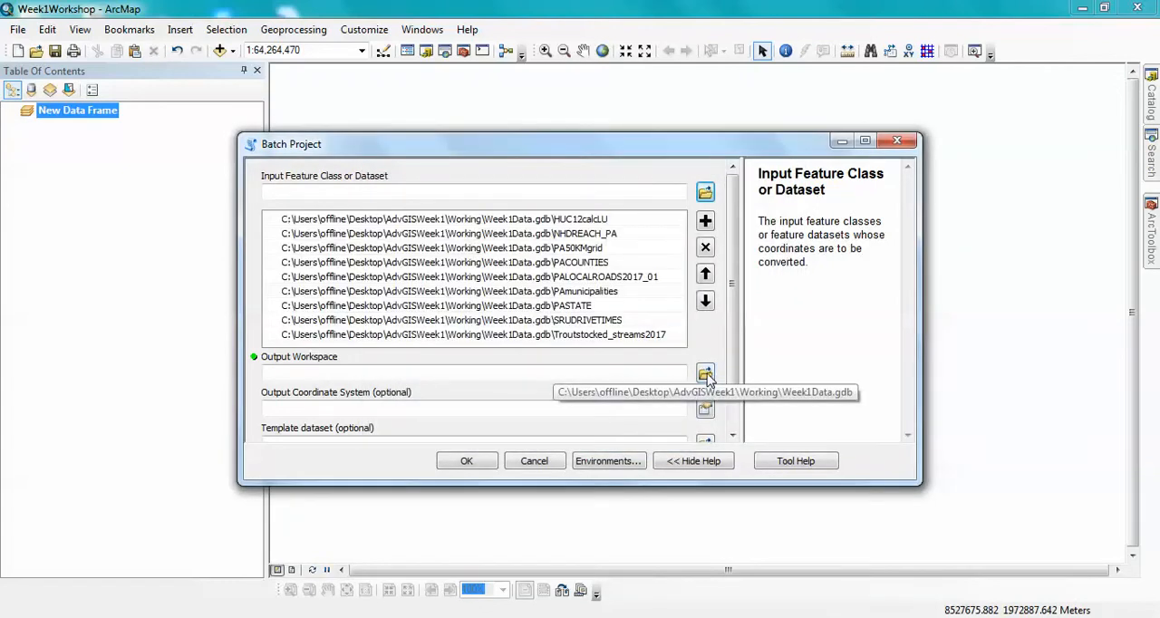
- Create a new file geodatabase named Week1DataUTMNAD83 in the Working folder while browsing for the output workspace
click(705, 375)
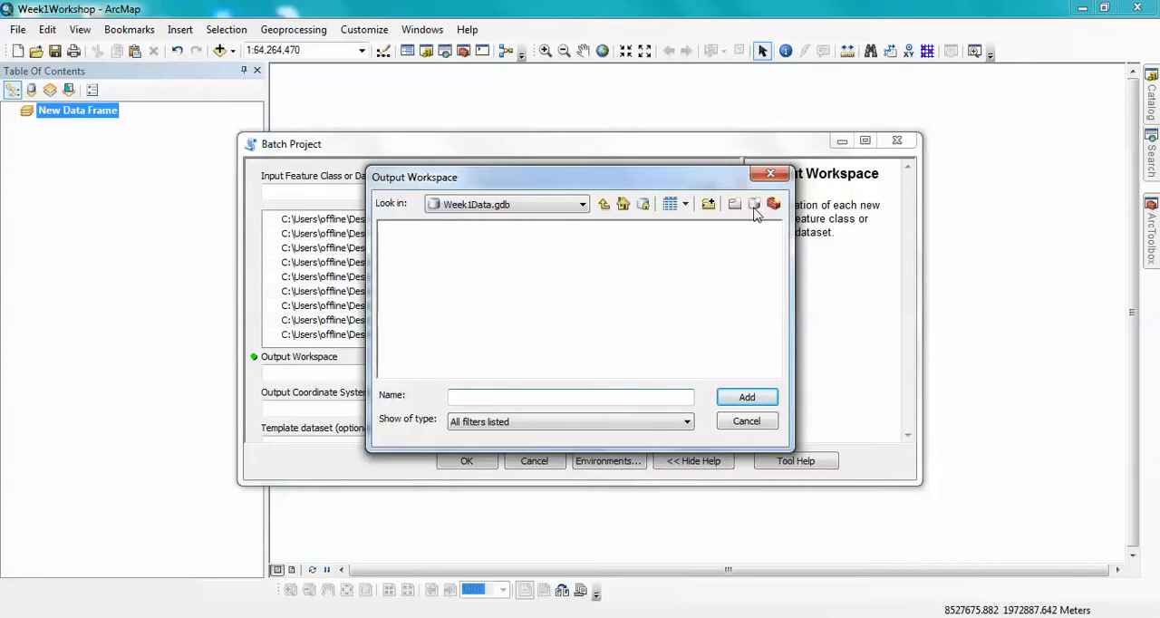
click(603, 205)
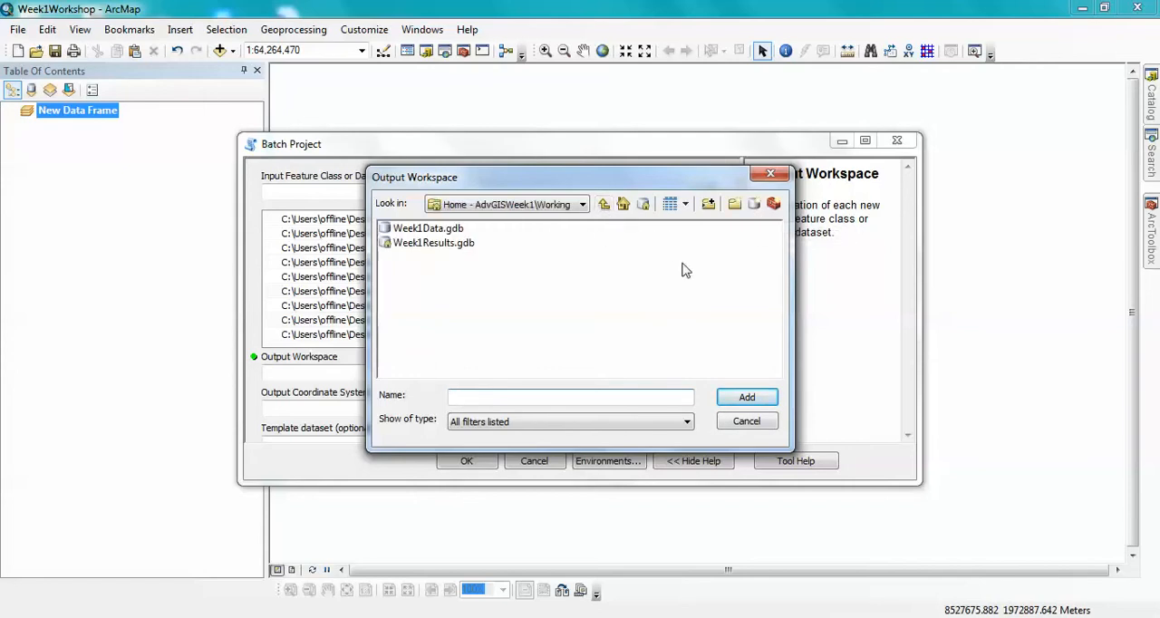
click(754, 204)
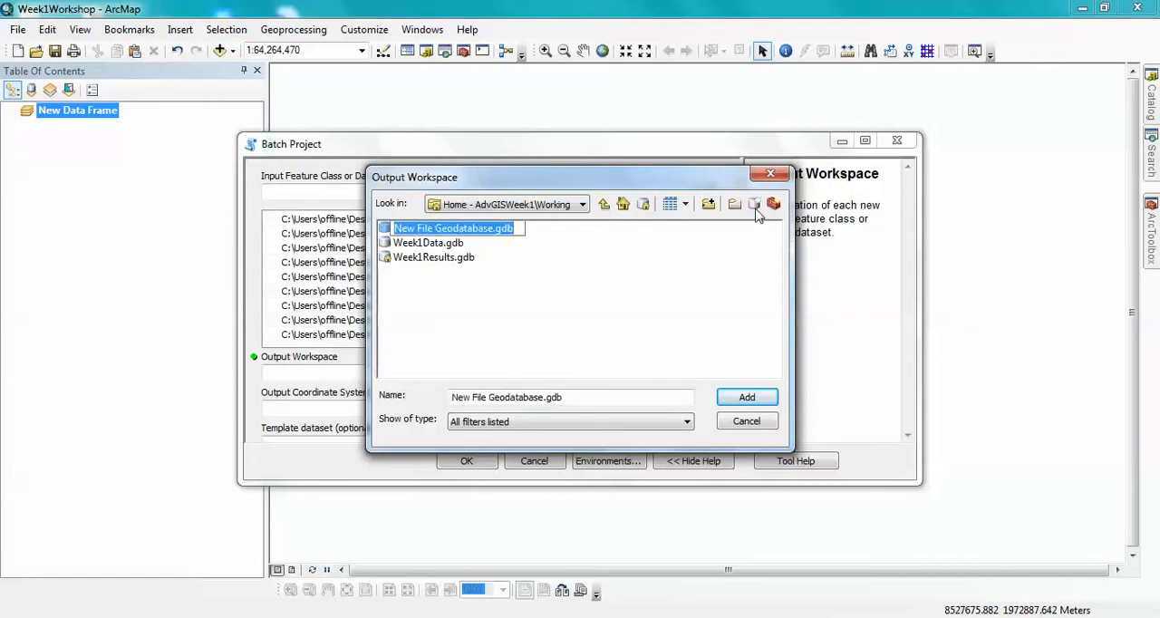
text(w)
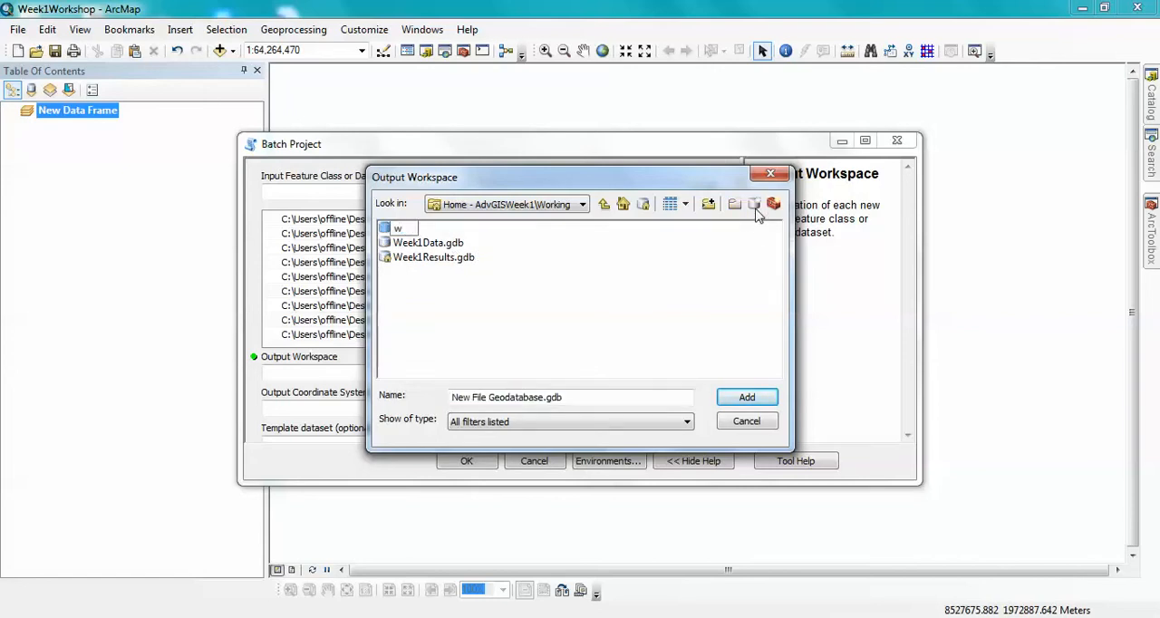
text(Week1DataUTM)
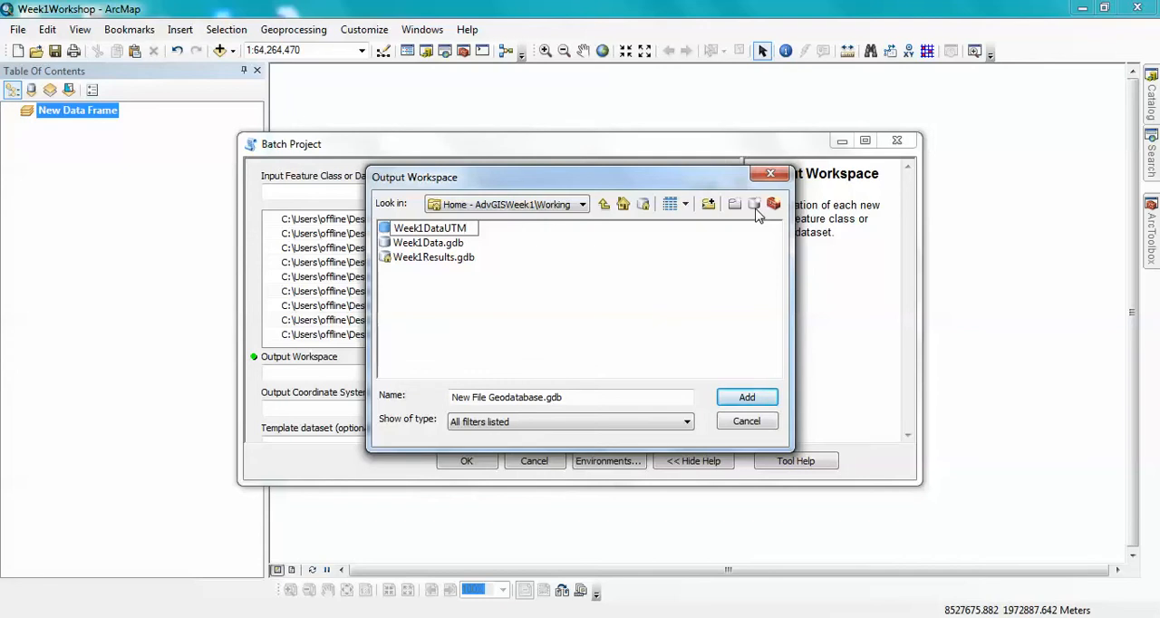
text(NAD83)
click(753, 402)
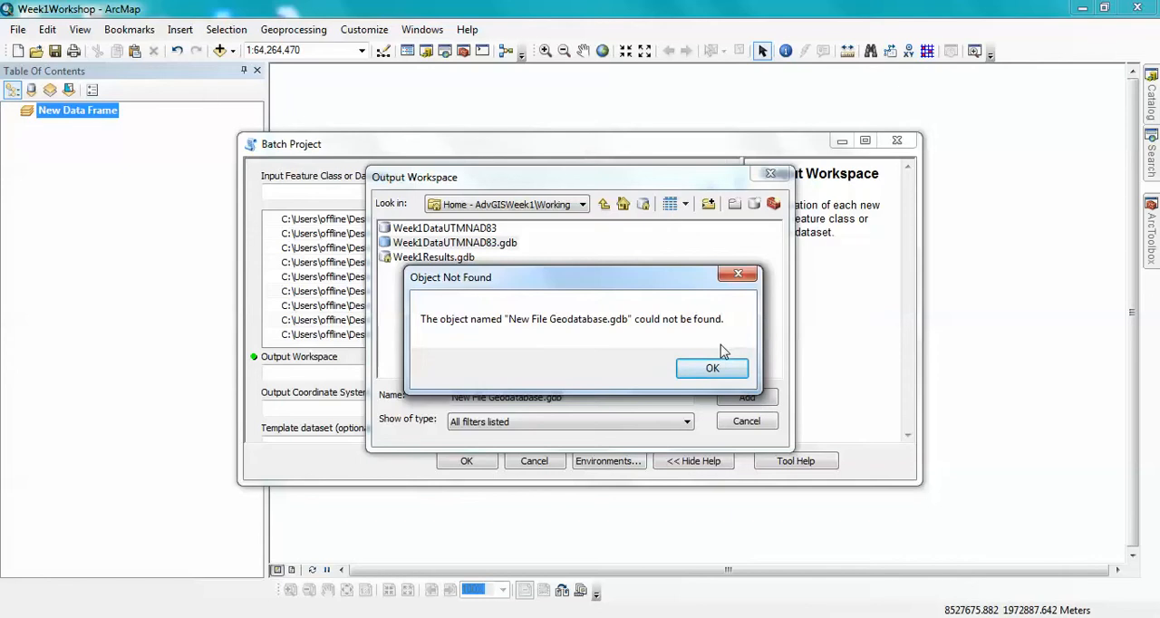
click(707, 368)
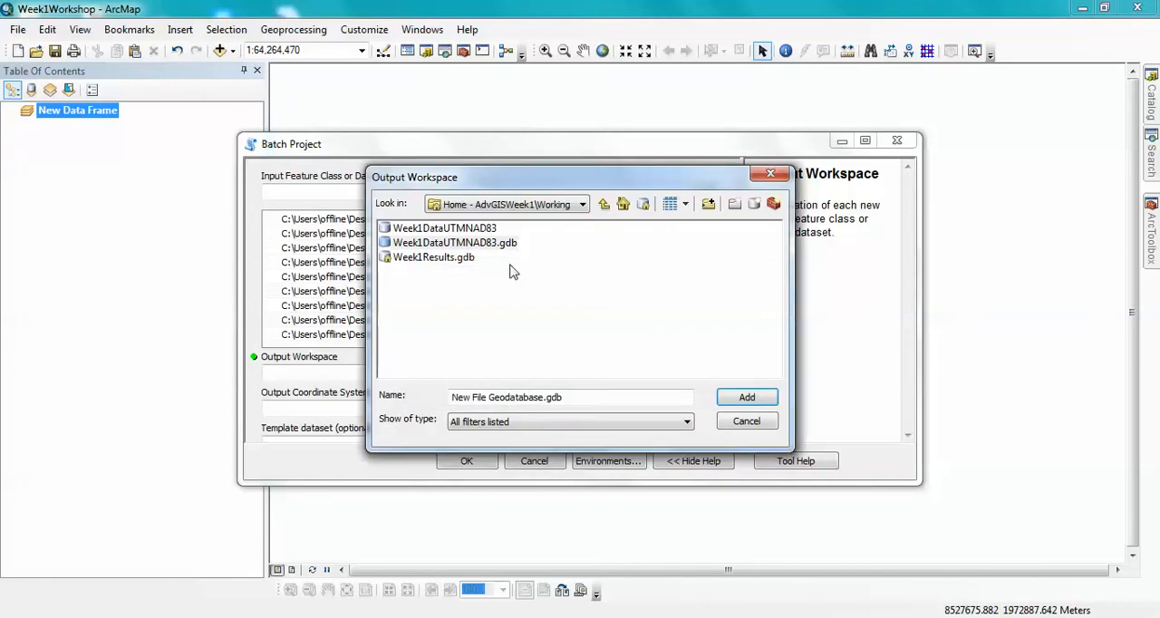
- Set the Batch Project output workspace to Week1DataUTMNAD83.gdb in the Working folder
click(466, 227)
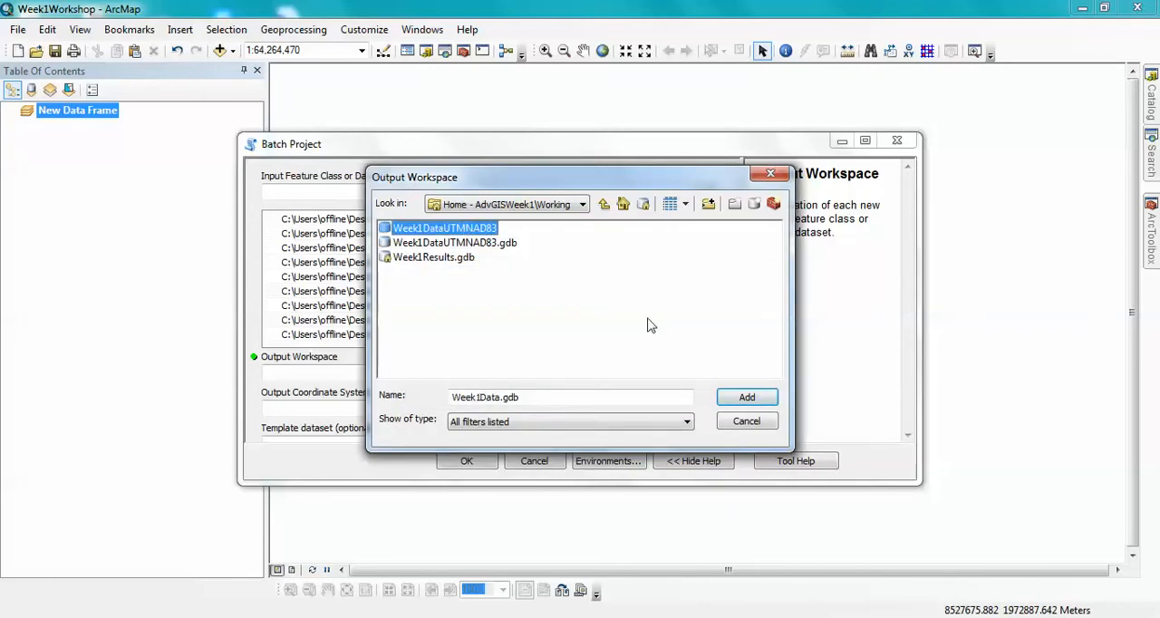
click(740, 402)
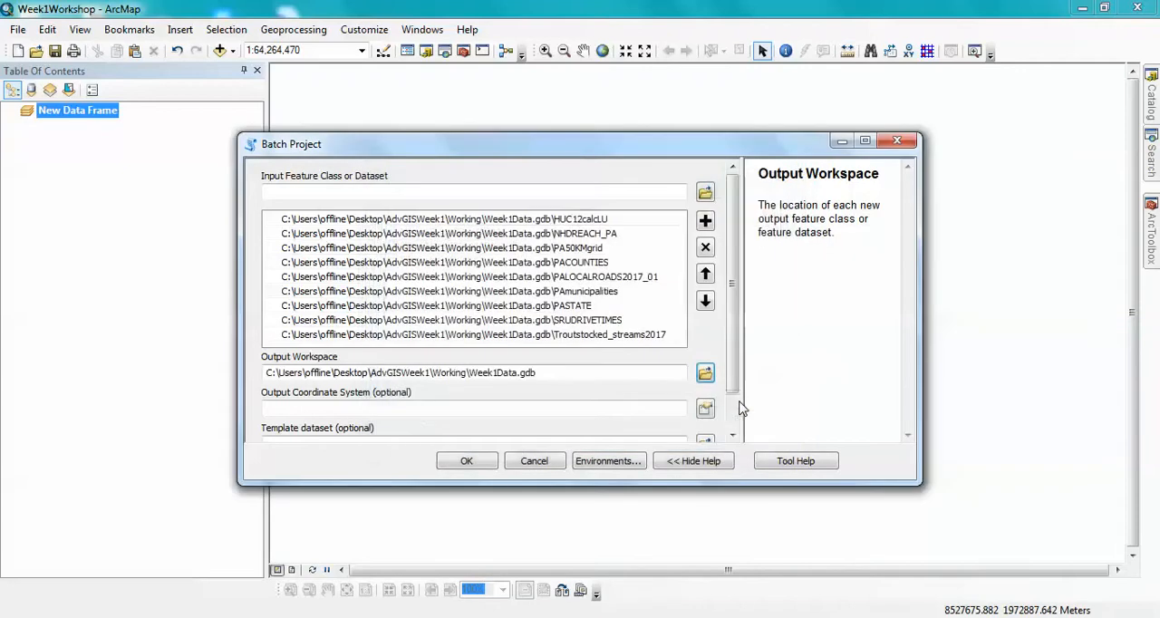
click(559, 378)
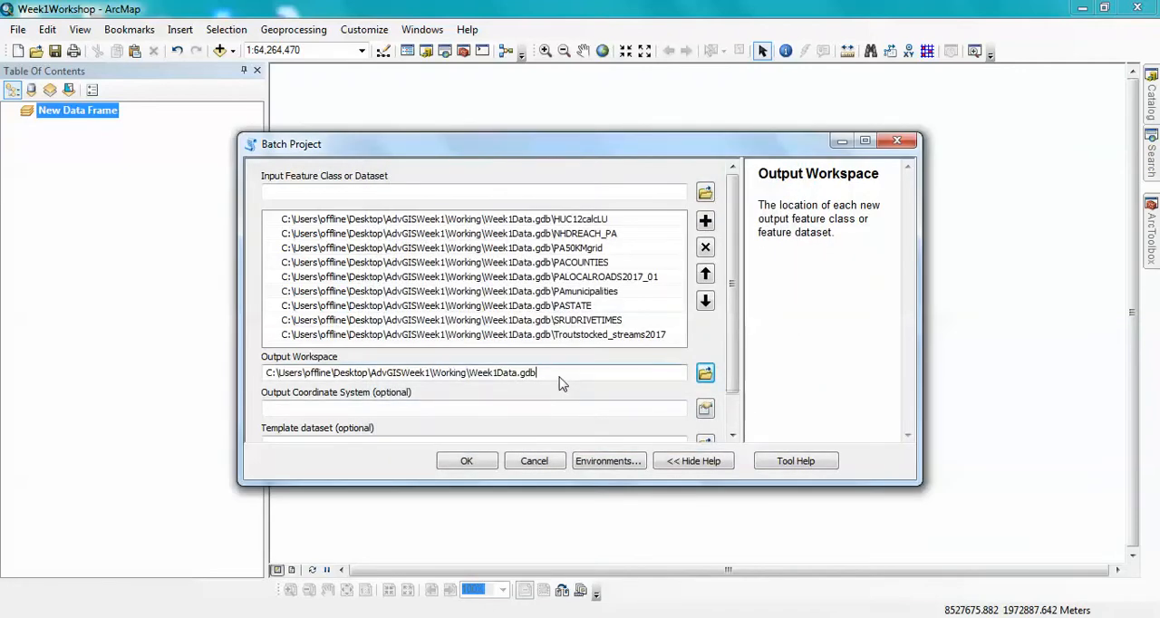
click(705, 373)
click(486, 245)
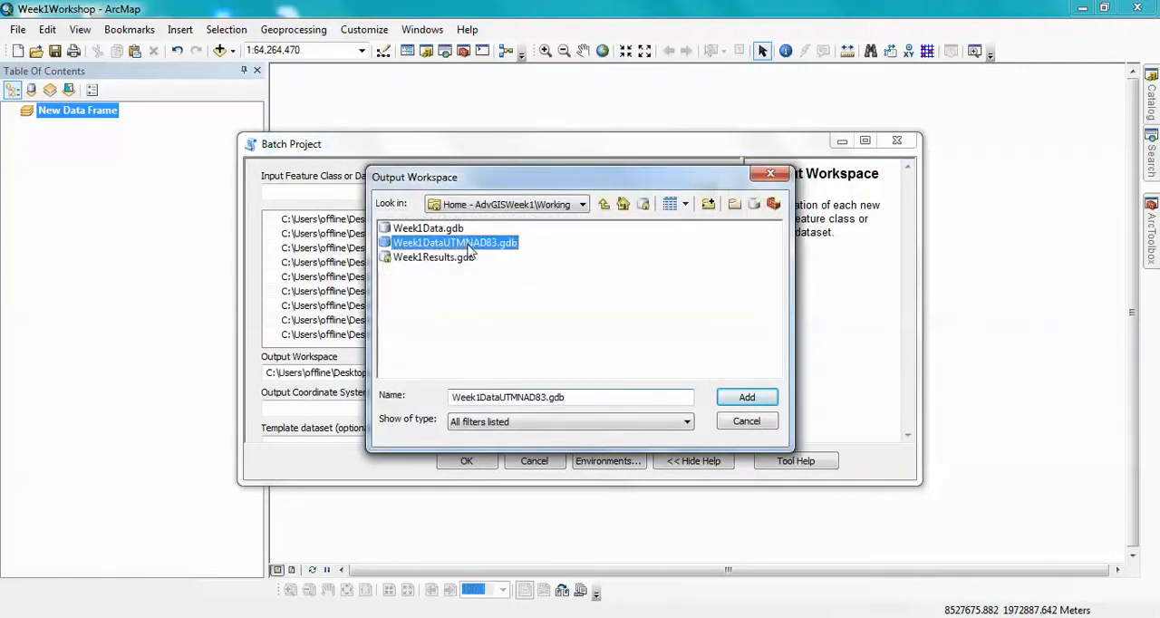
click(741, 399)
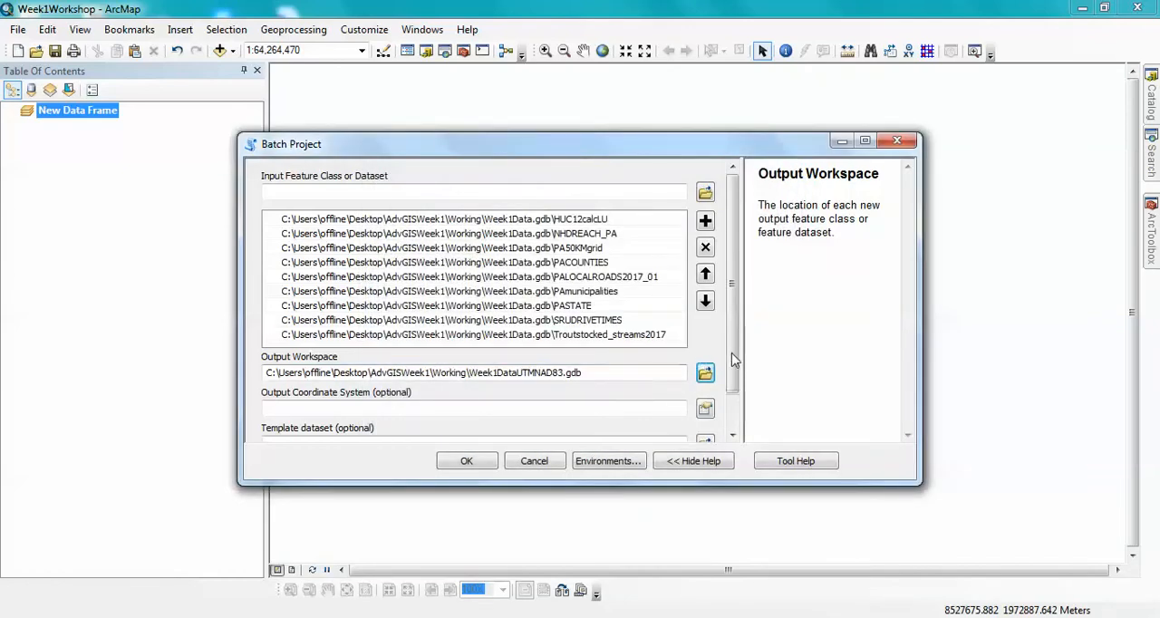
- Set the output coordinate system to the projected system NAD 1983 UTM Zone 17N and run the batch projection
scroll(734, 363, down, 2)
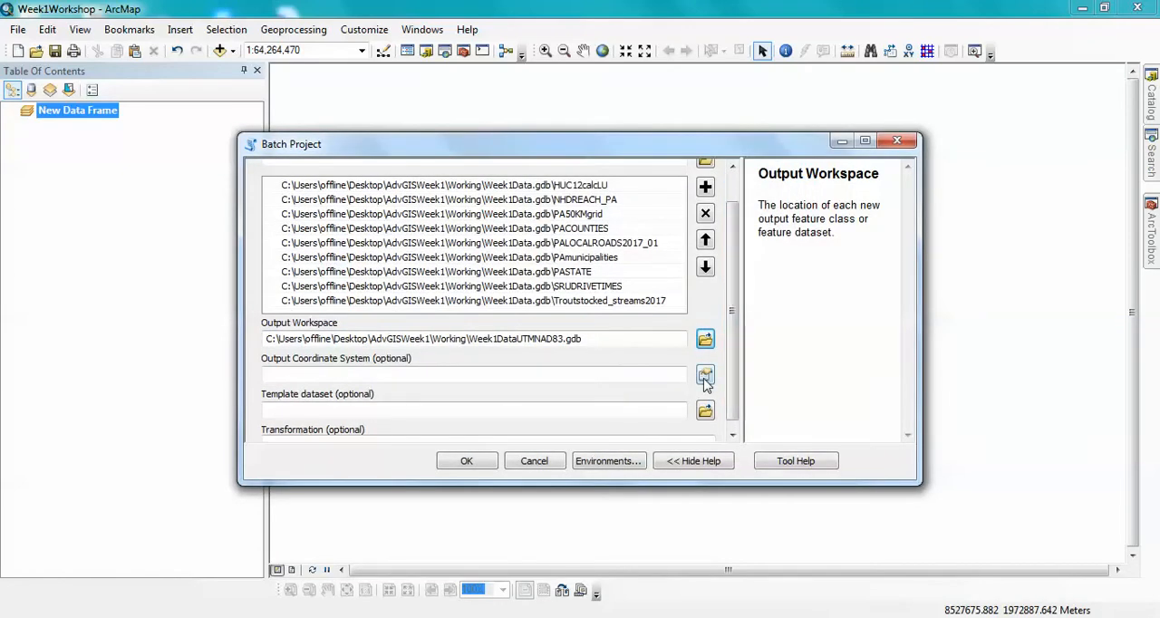
click(705, 376)
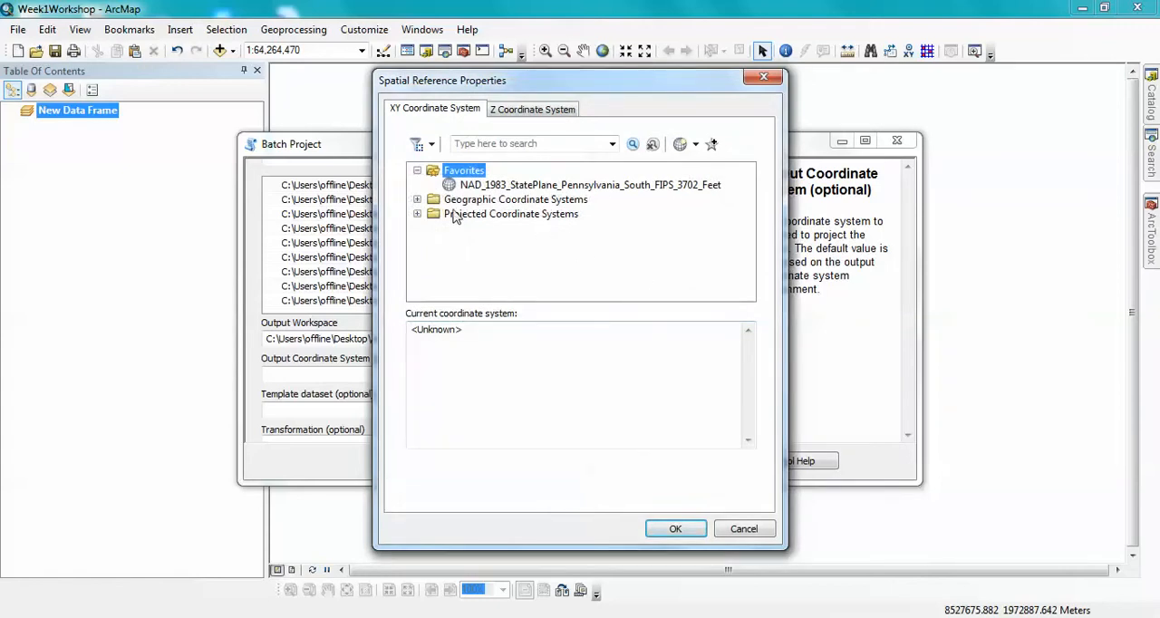
click(418, 213)
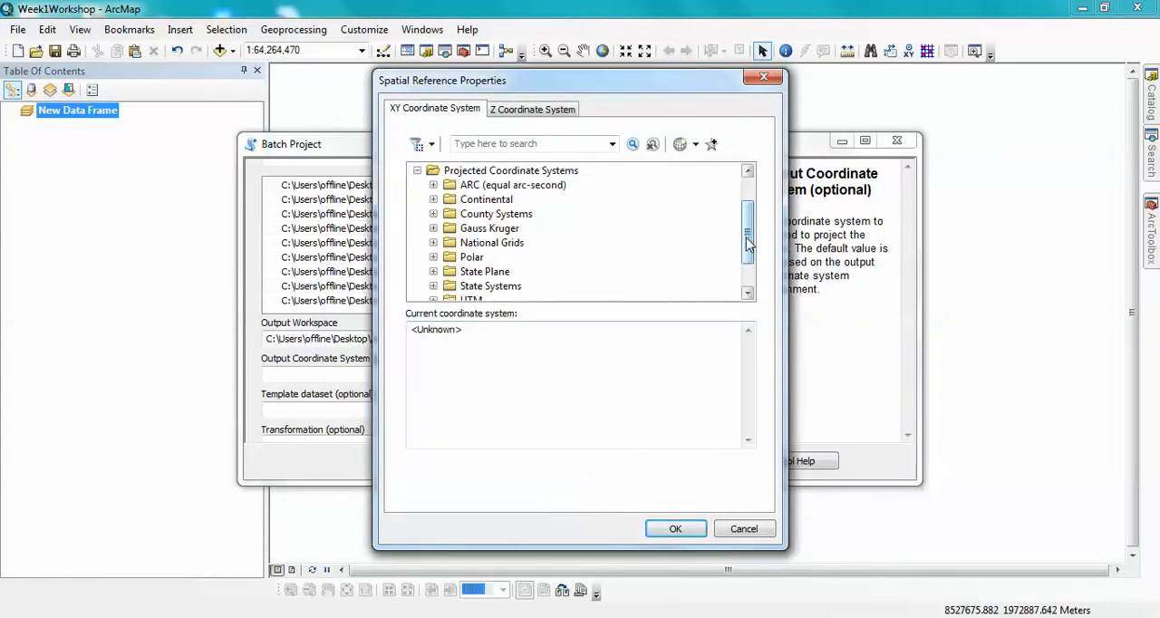
drag(747, 238, 747, 253)
click(471, 273)
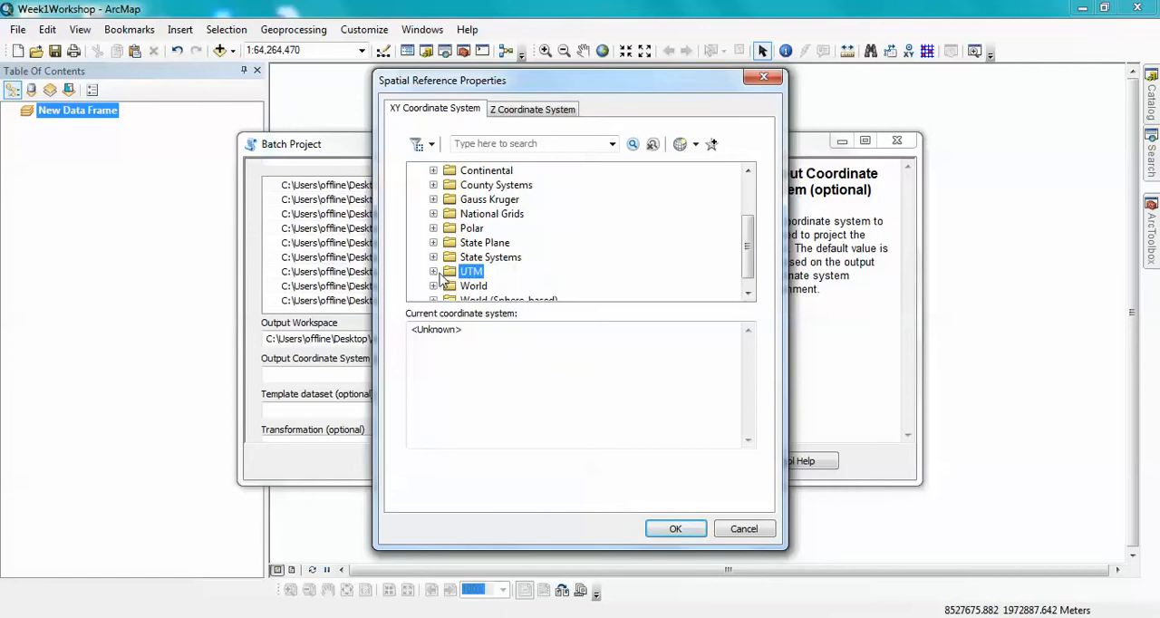
click(434, 272)
drag(750, 240, 750, 247)
click(507, 258)
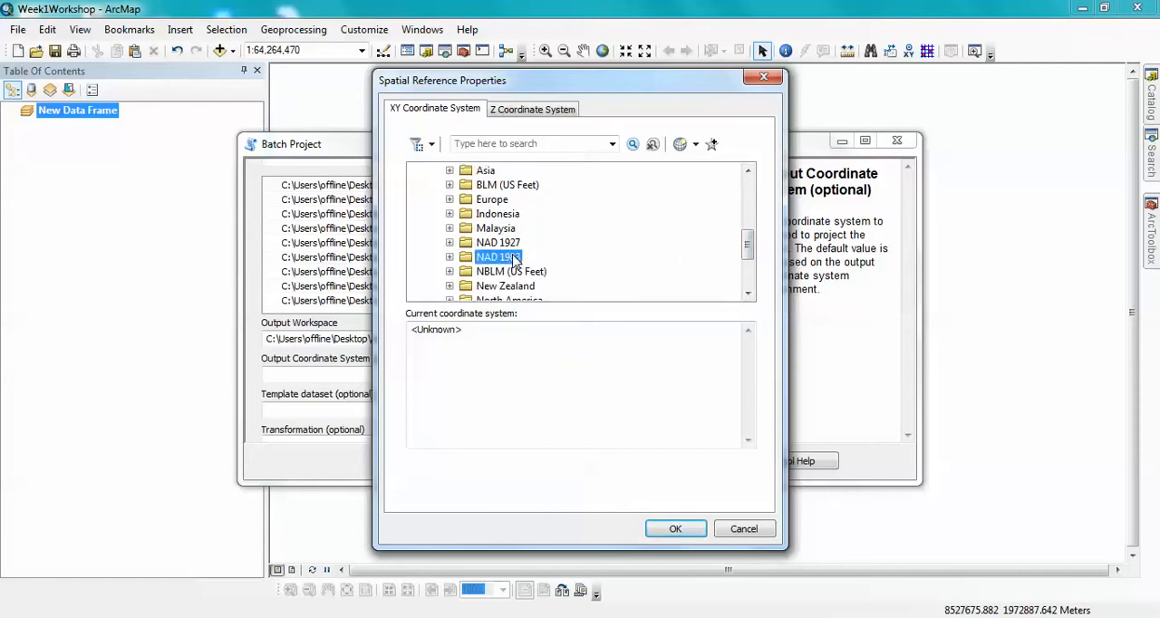
click(449, 258)
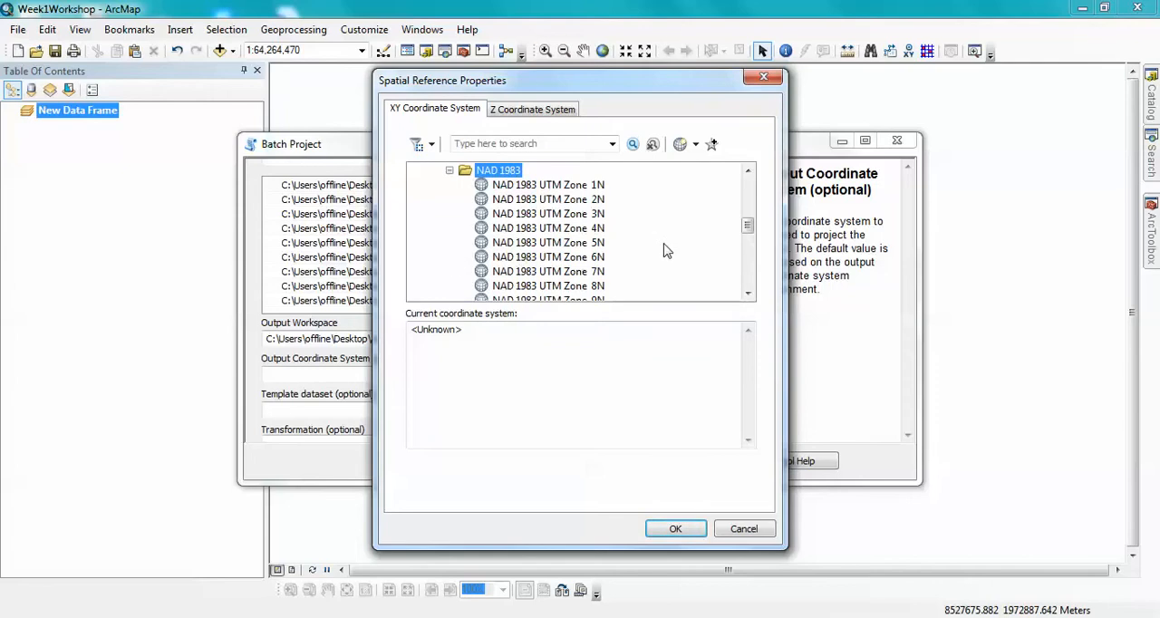
drag(748, 228, 748, 246)
click(598, 286)
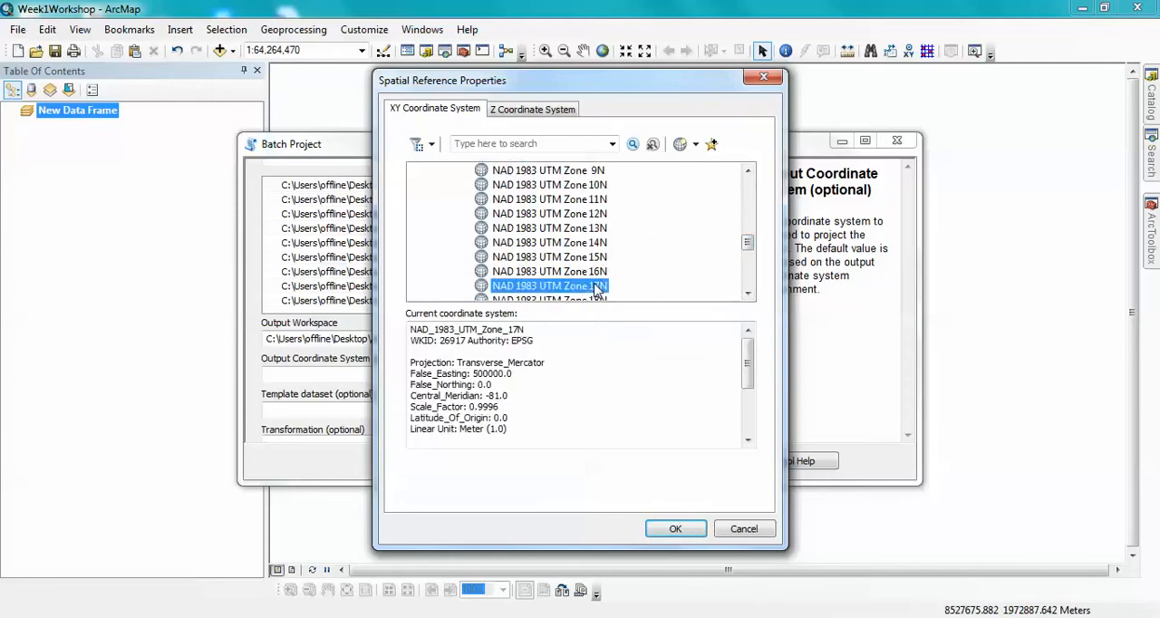
click(675, 529)
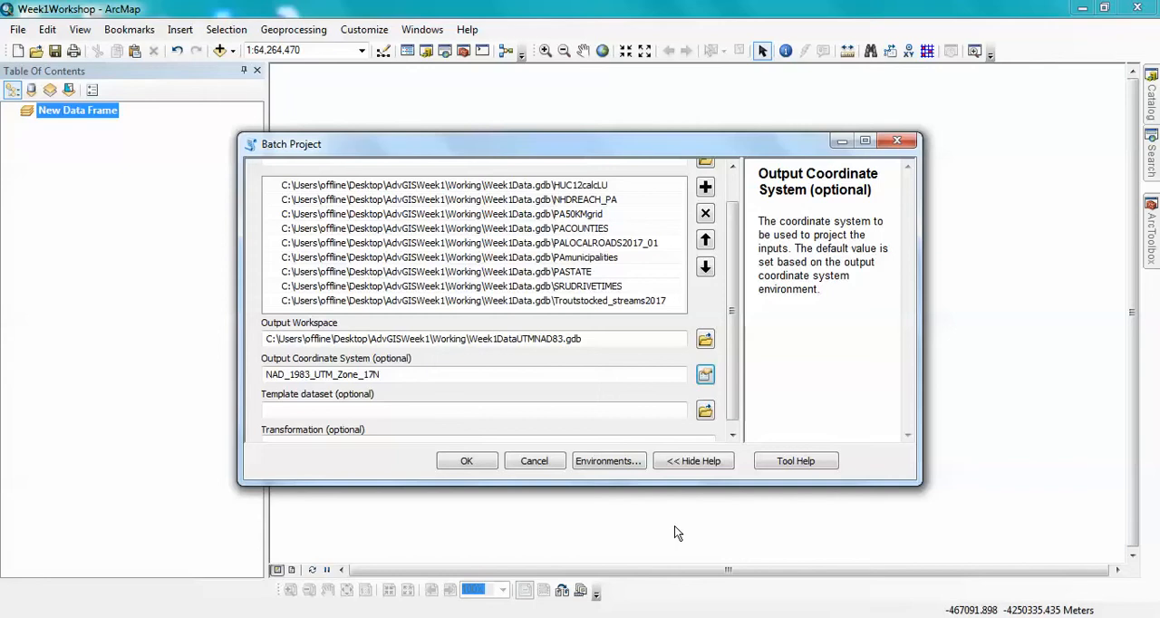
drag(732, 326, 732, 341)
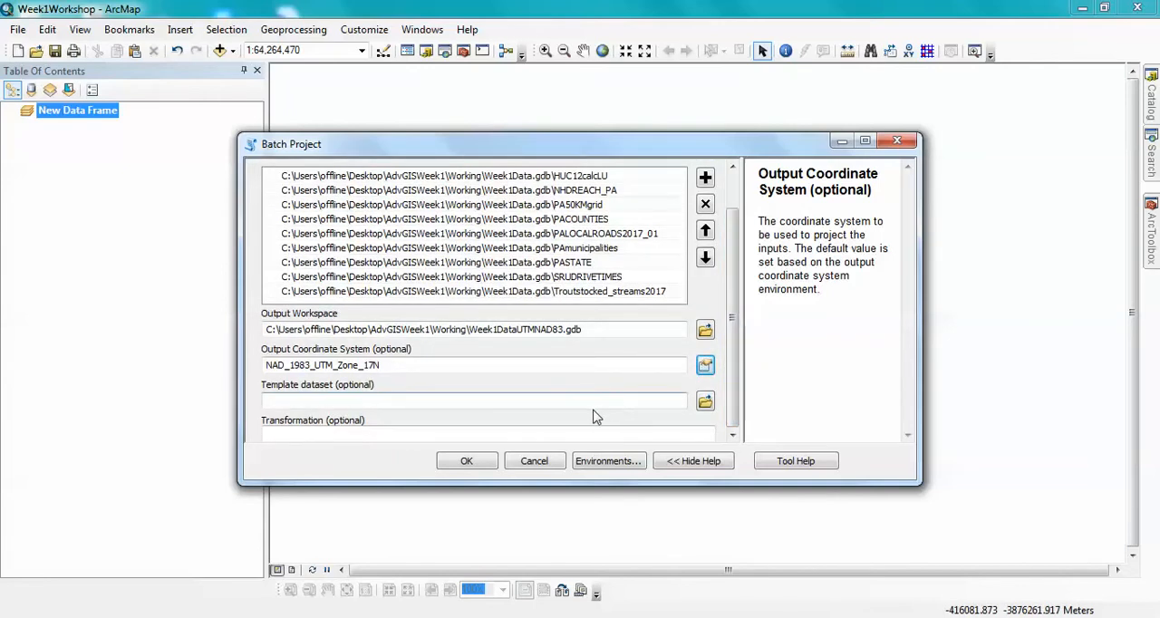
click(467, 462)
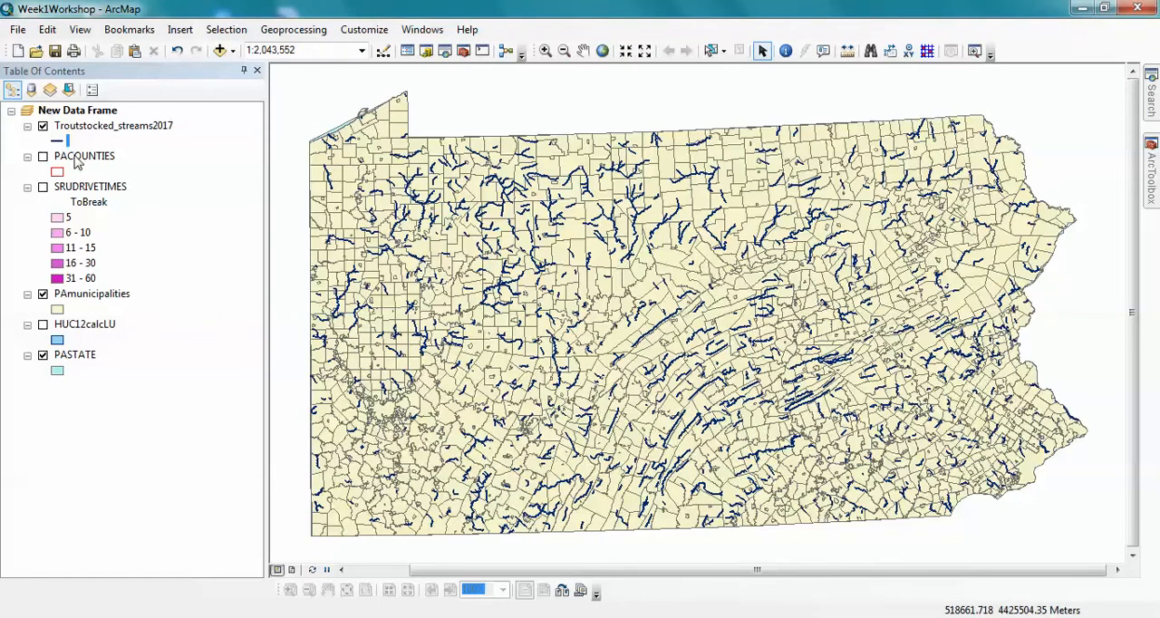
- Hide the PAmunicipalities layer and check the data frame's coordinate system in its properties
click(42, 294)
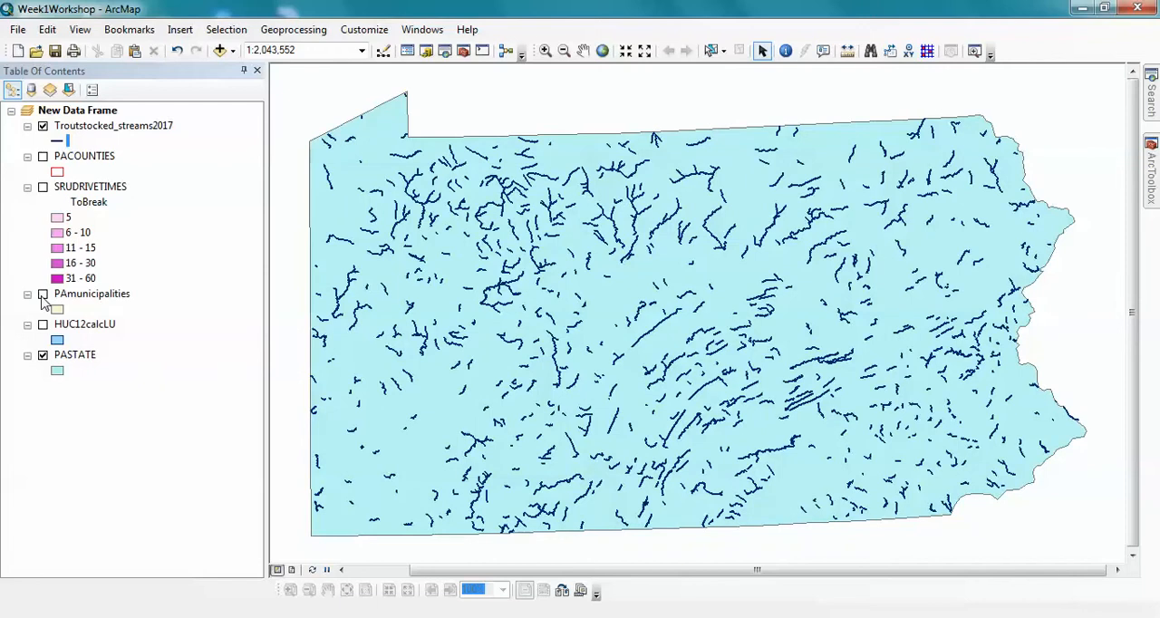
right_click(91, 119)
click(144, 479)
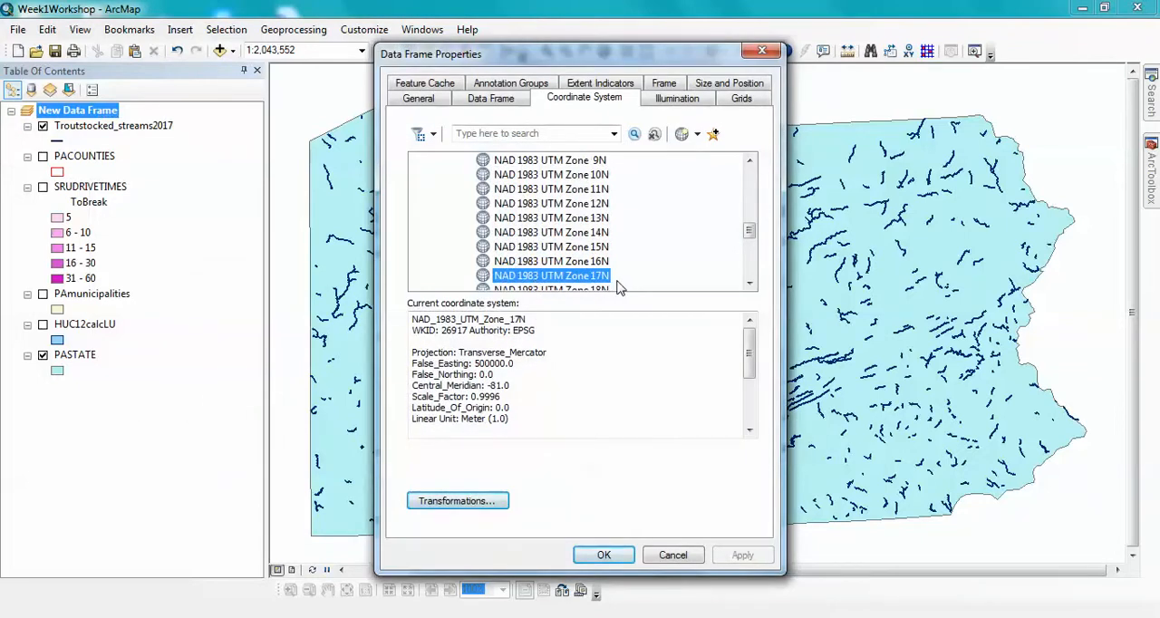
click(761, 50)
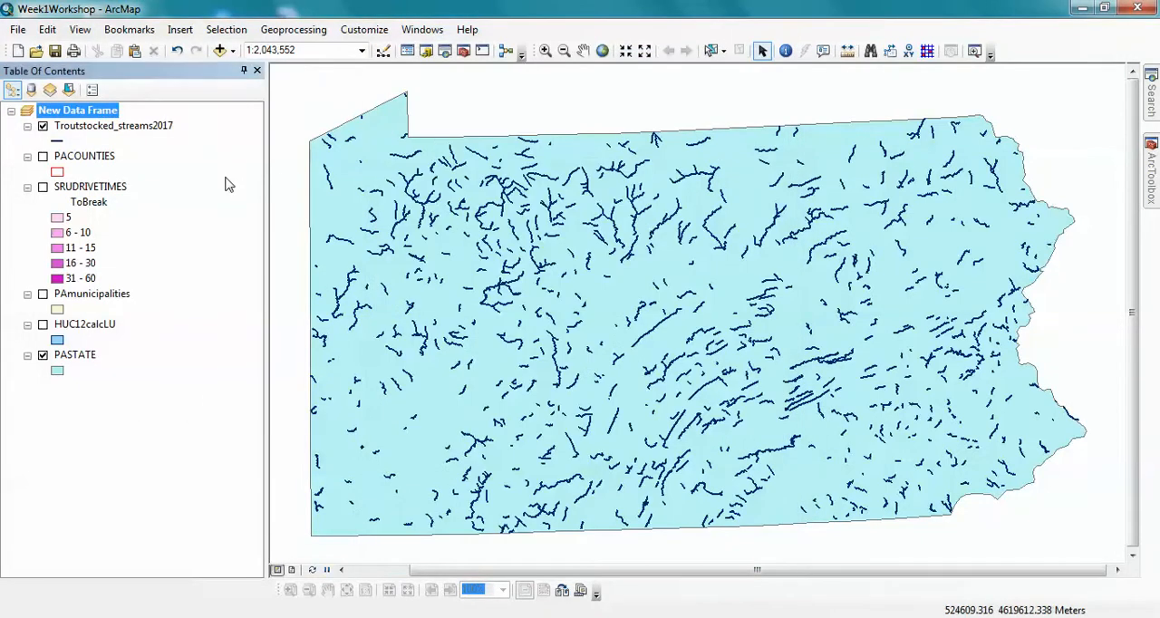
- Check the data source and projected coordinate system of the Troutstocked_streams2017 layer in its properties
right_click(162, 133)
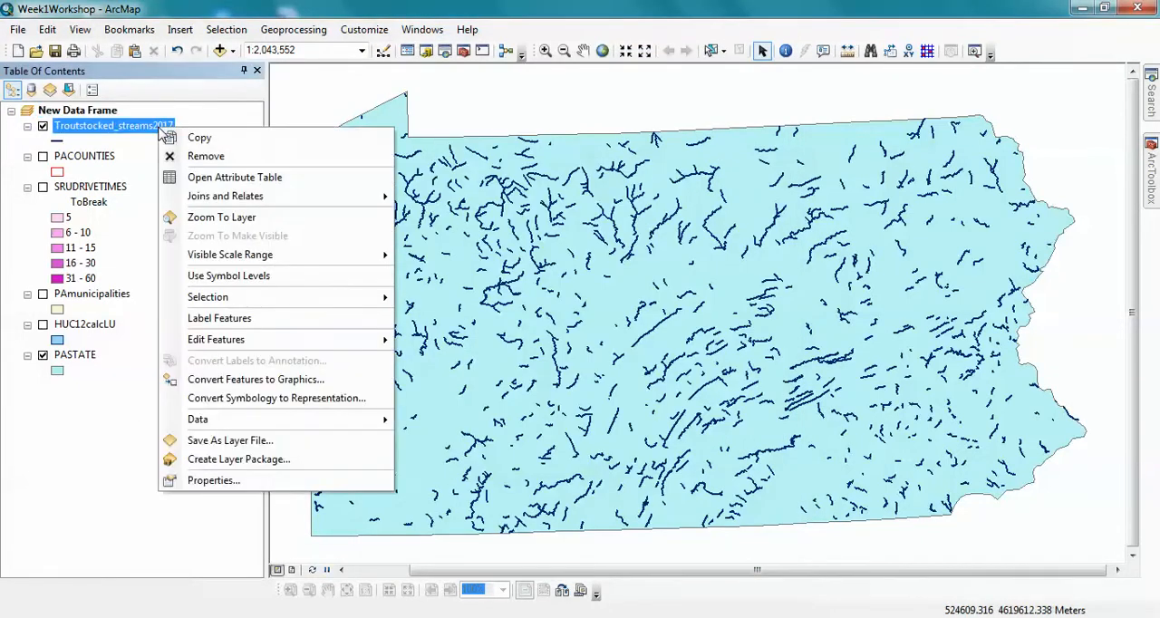
click(232, 481)
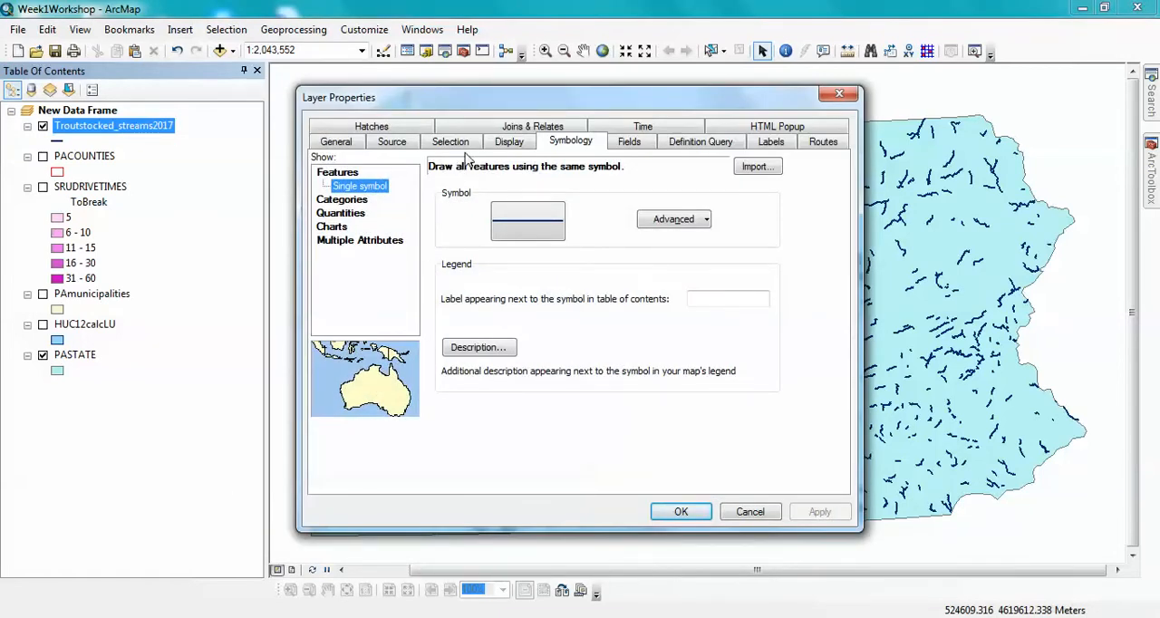
click(353, 146)
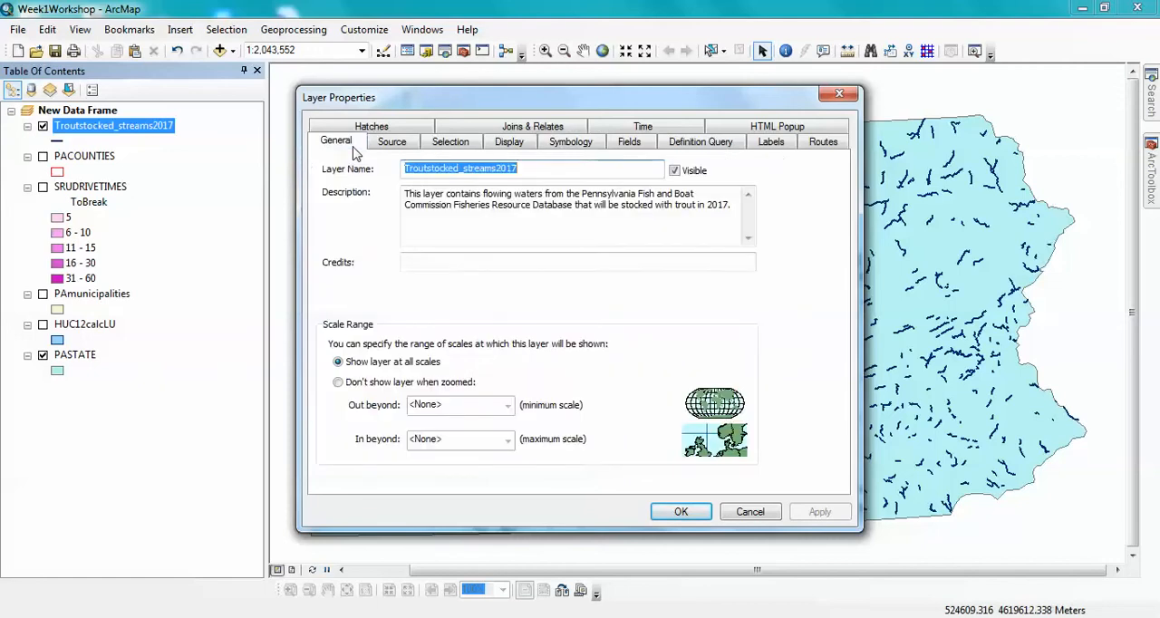
click(387, 148)
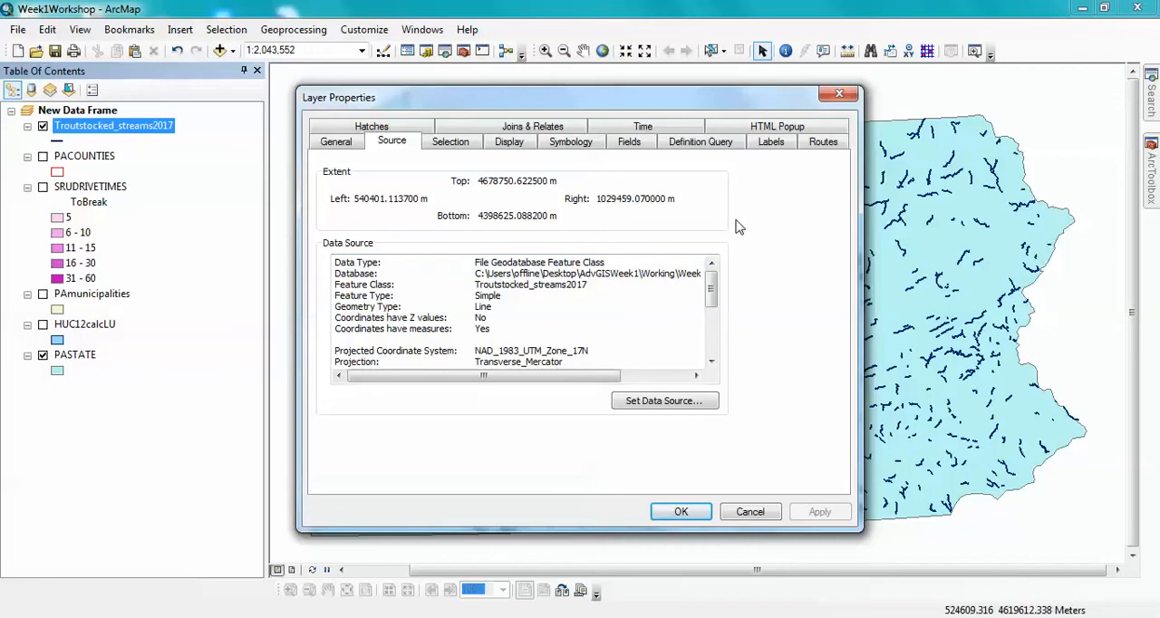
click(839, 94)
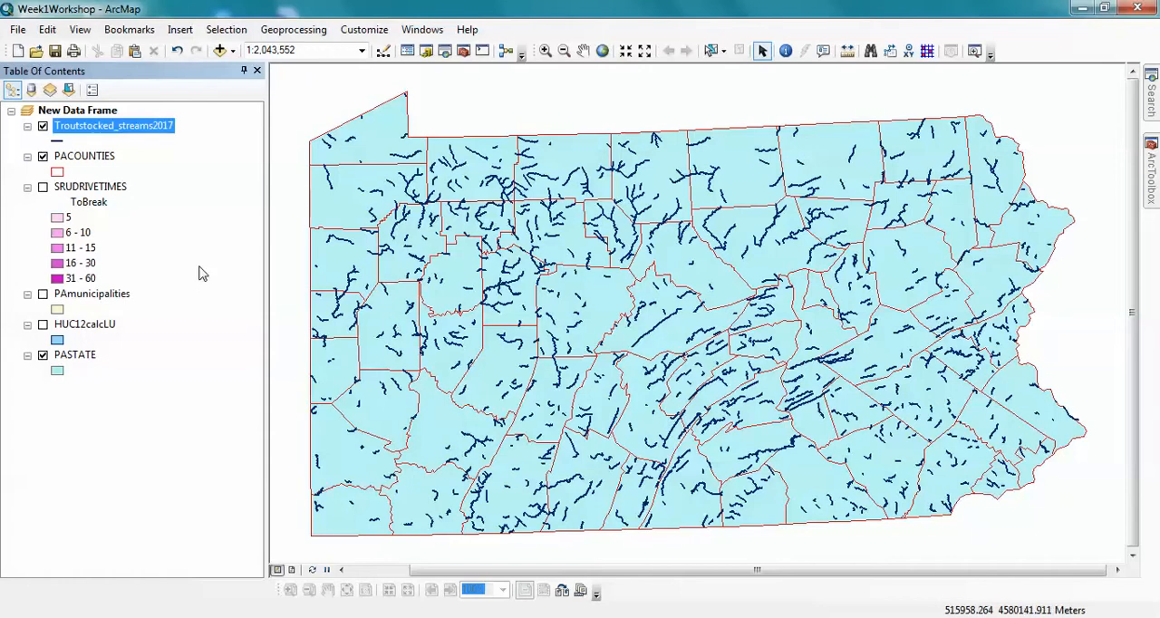
- Start a definition query on the PACOUNTIES layer with the condition NAME = 'Butler'
right_click(108, 162)
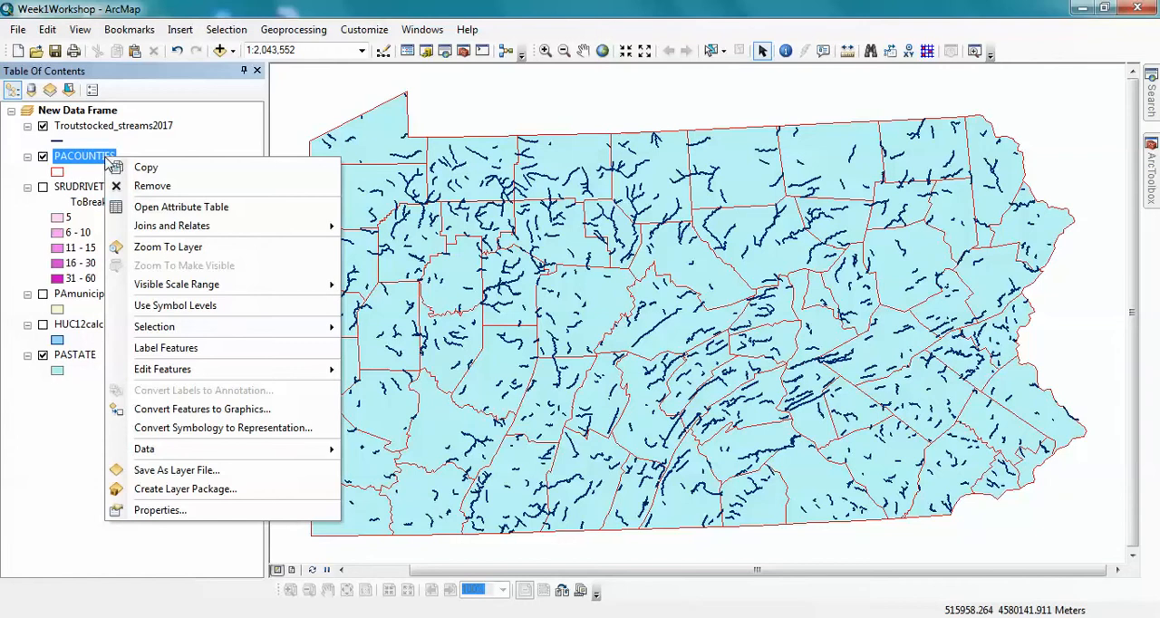
click(172, 509)
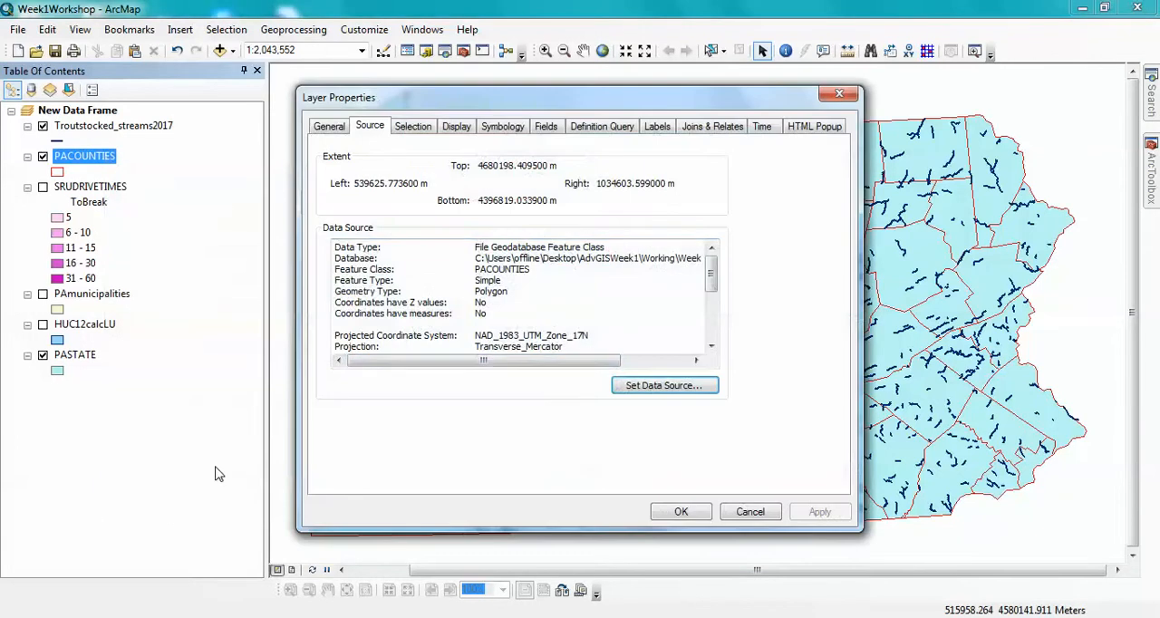
click(603, 128)
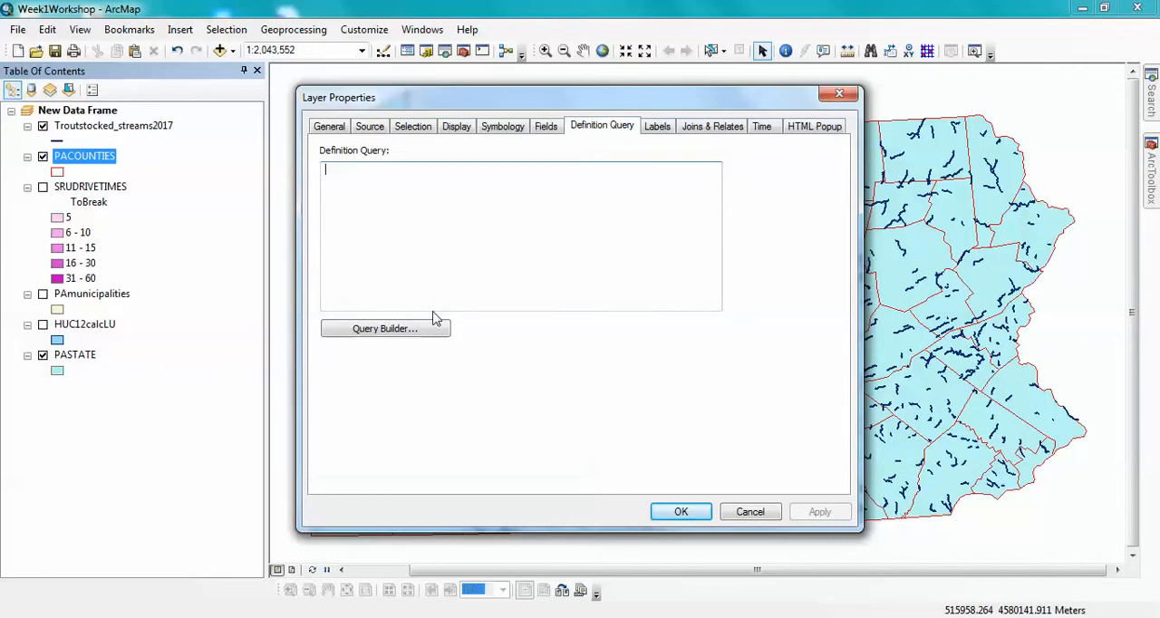
click(413, 329)
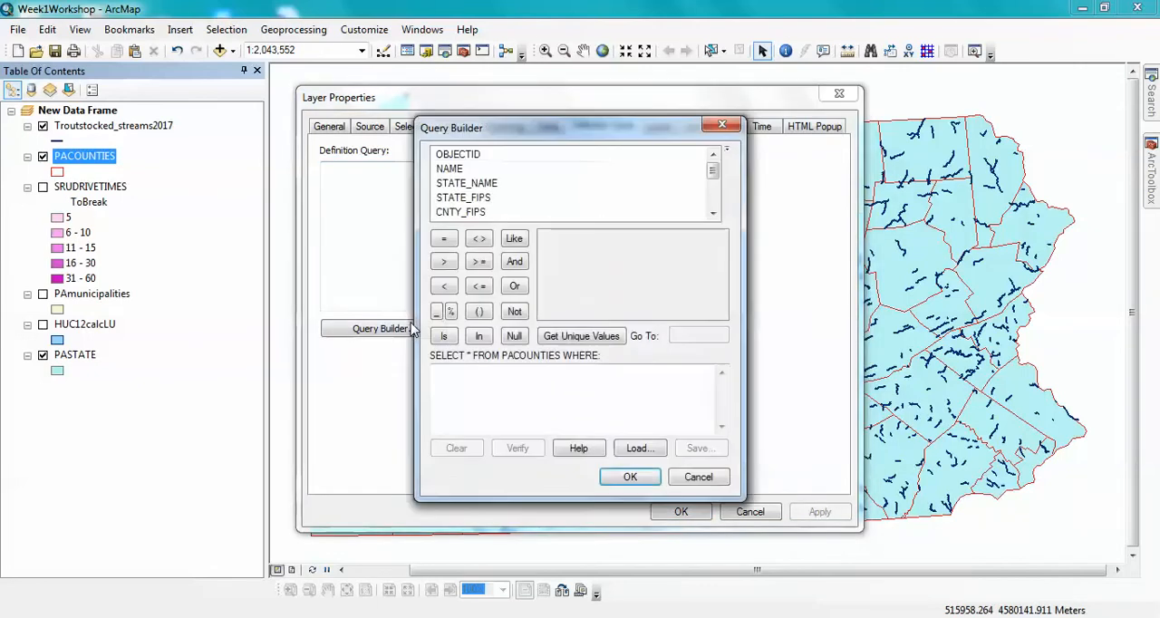
double_click(450, 170)
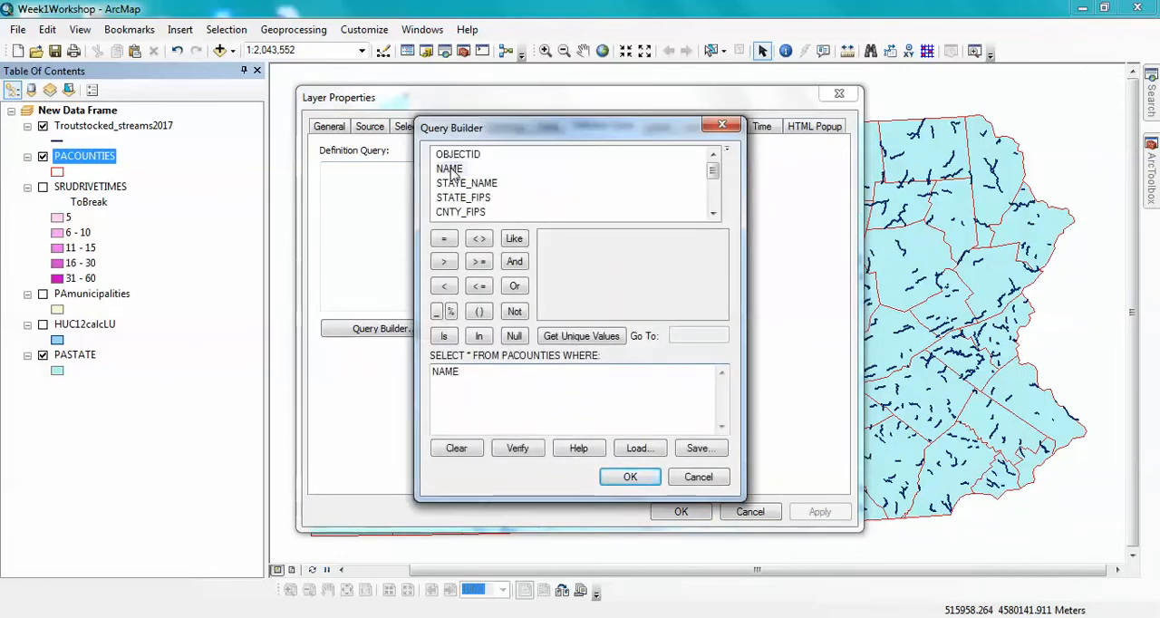
click(444, 240)
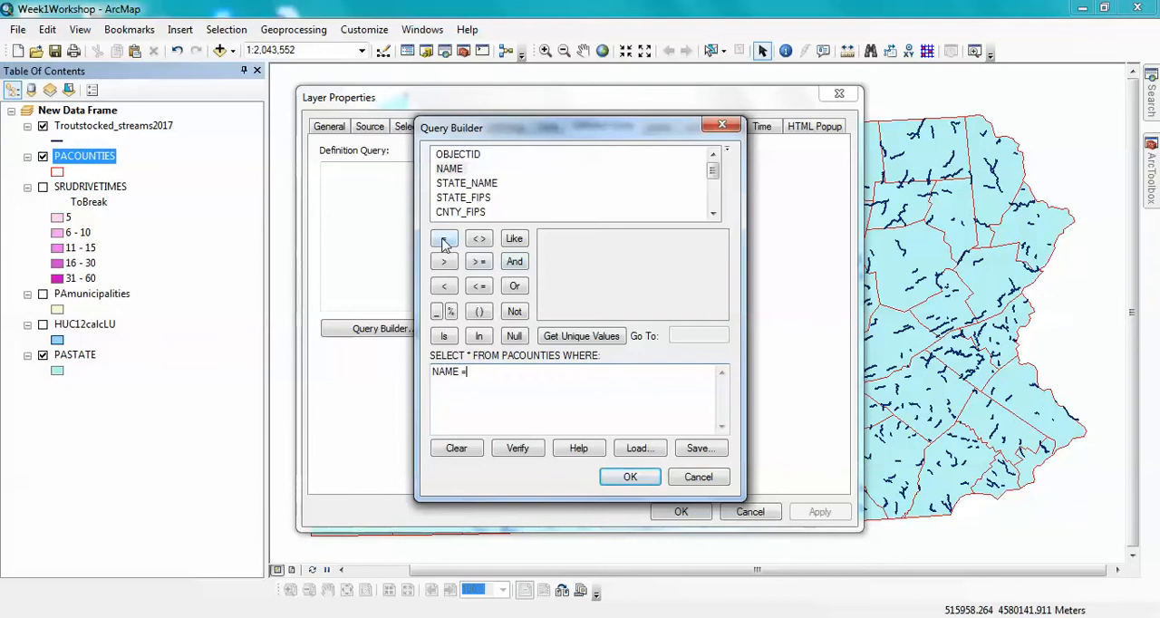
click(569, 337)
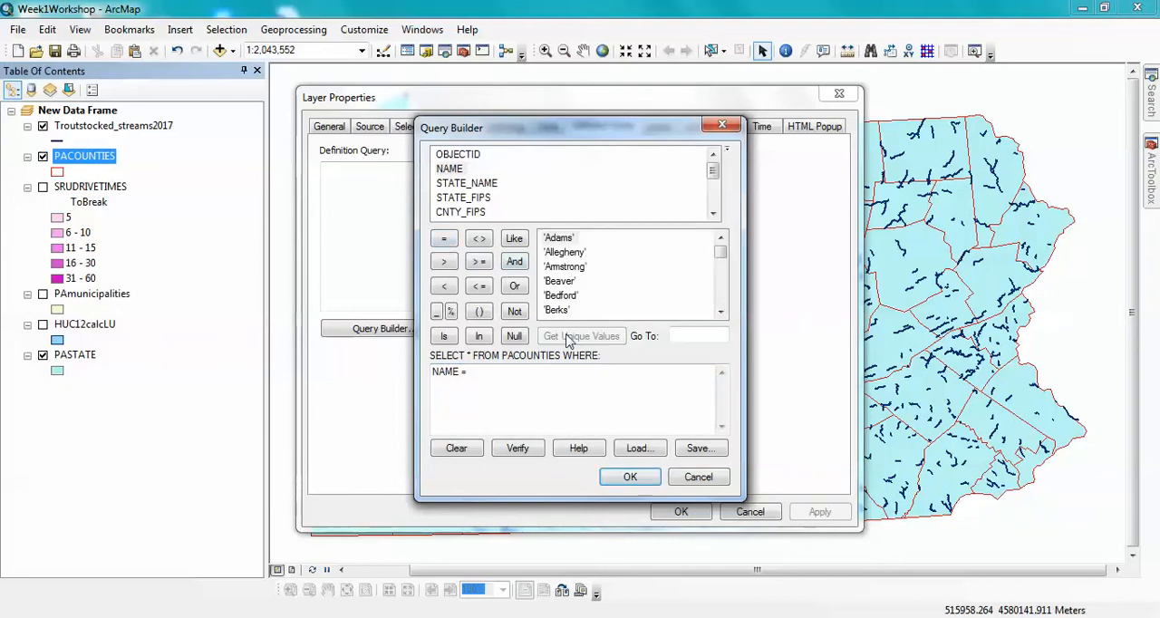
click(721, 313)
click(721, 313)
click(722, 312)
click(722, 313)
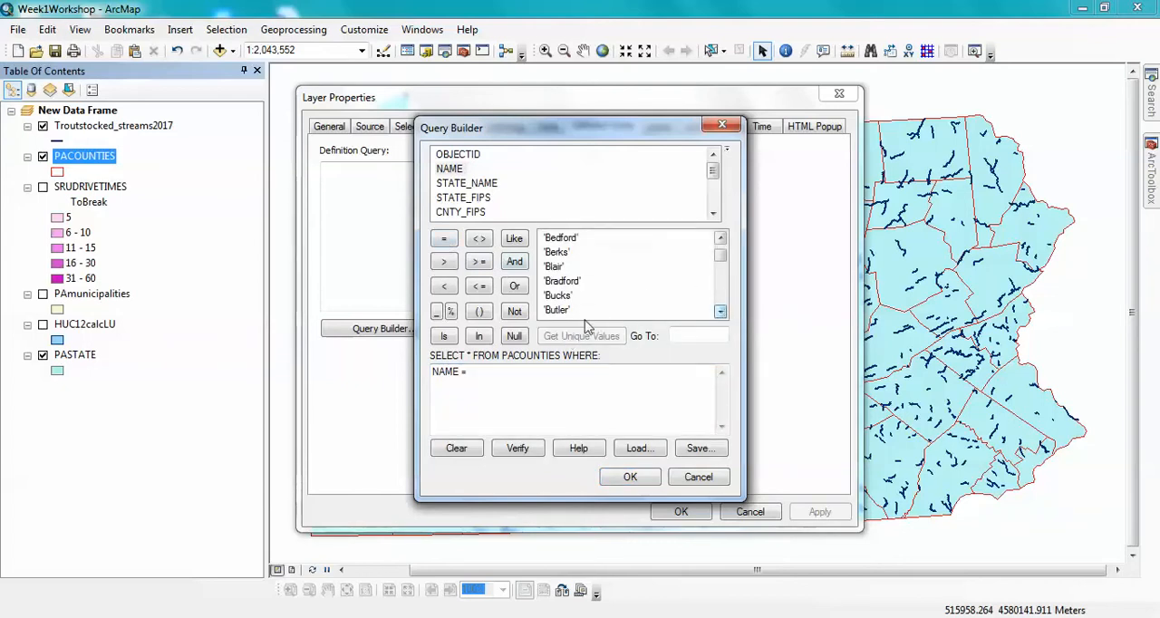
double_click(555, 310)
- Extend the definition query with OR NAME = 'Mercer' and apply it to the PACOUNTIES layer
click(514, 286)
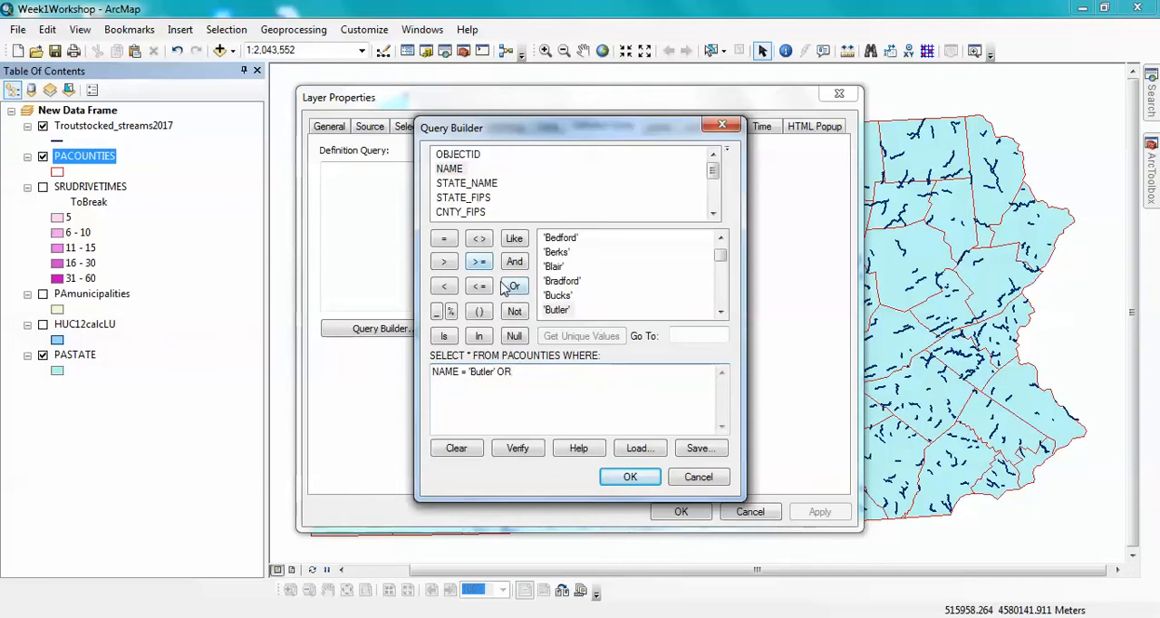
double_click(449, 170)
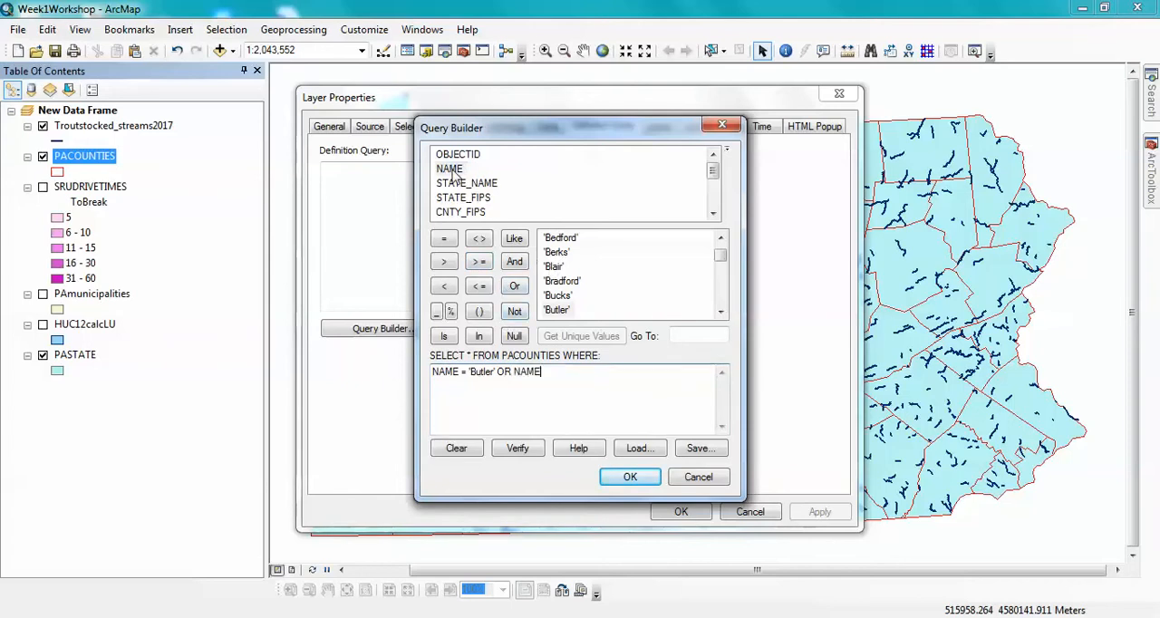
click(443, 239)
click(696, 337)
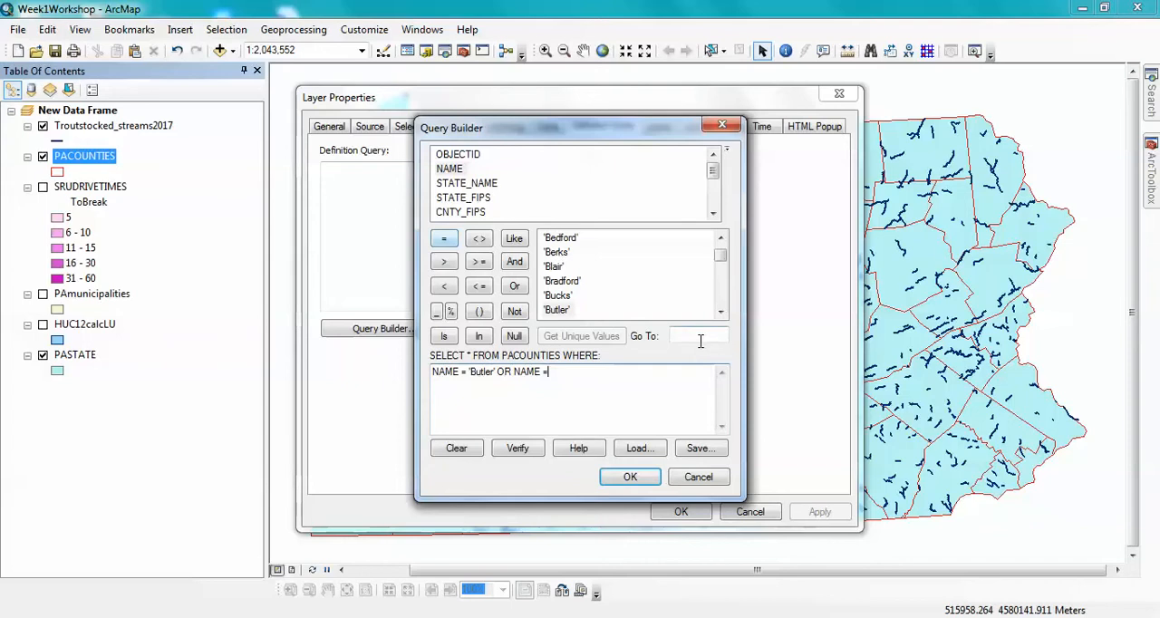
text(me)
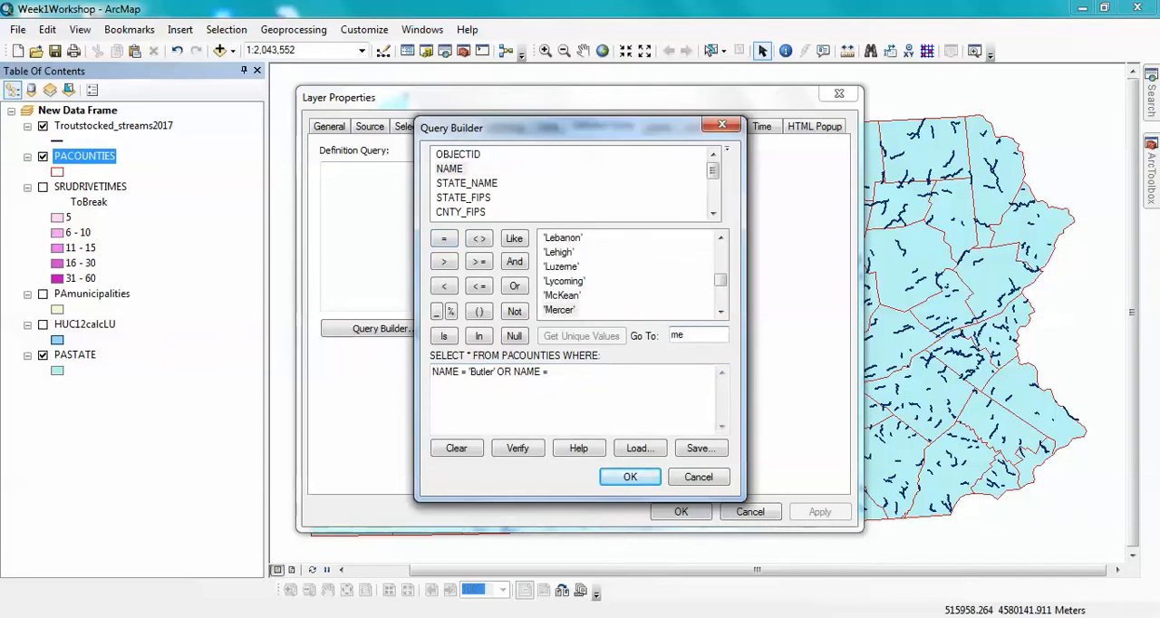
double_click(568, 310)
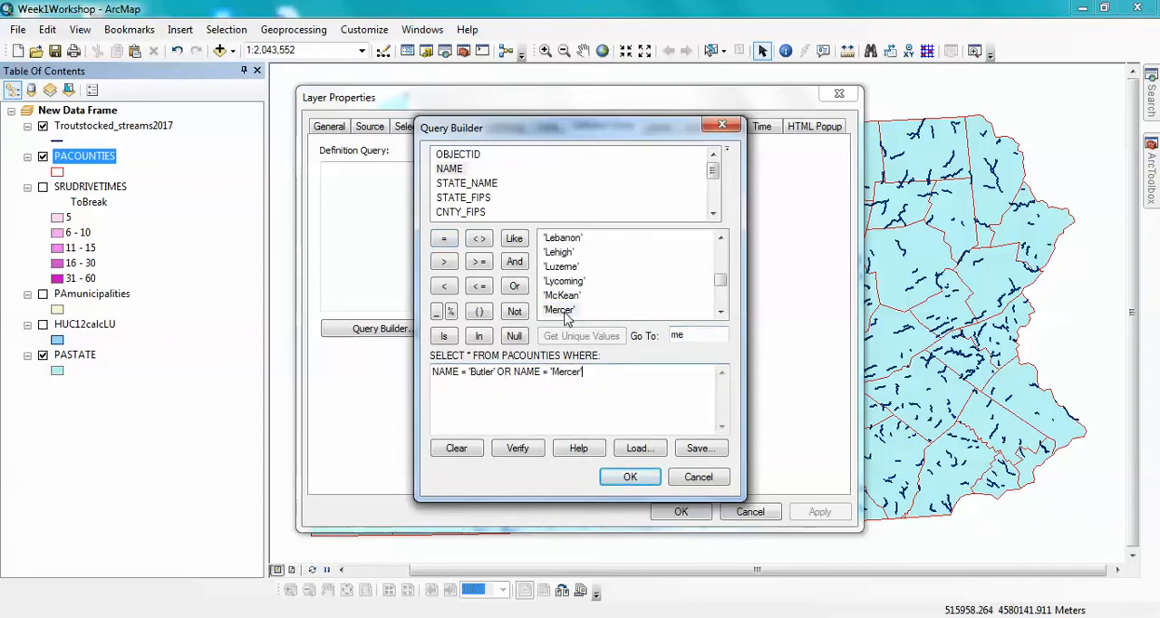
click(642, 480)
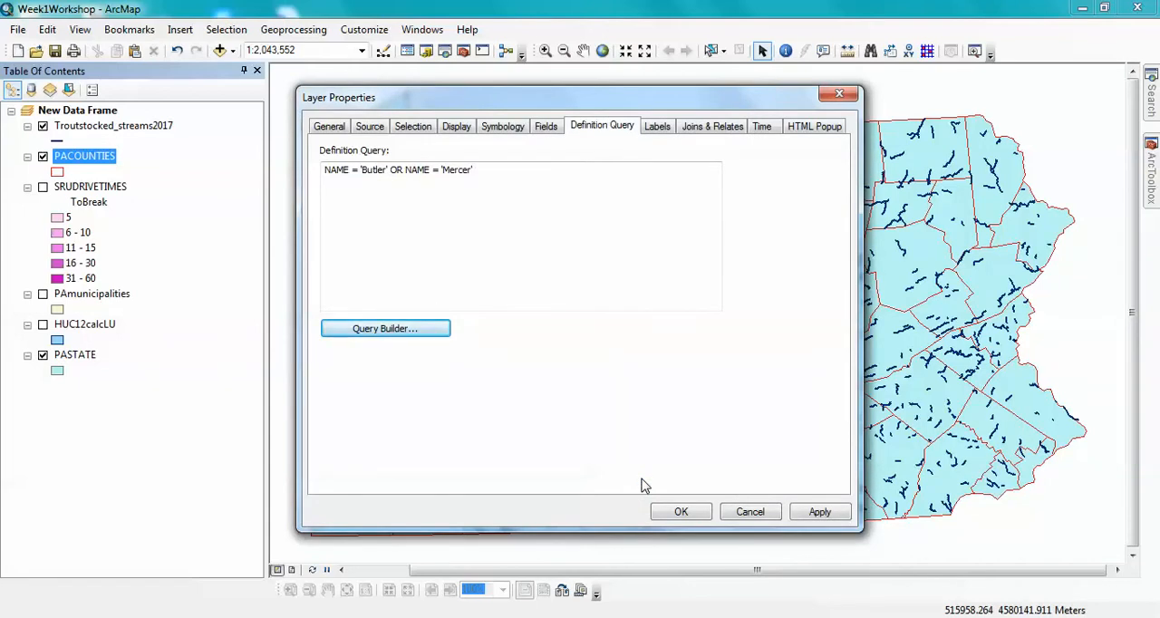
click(819, 512)
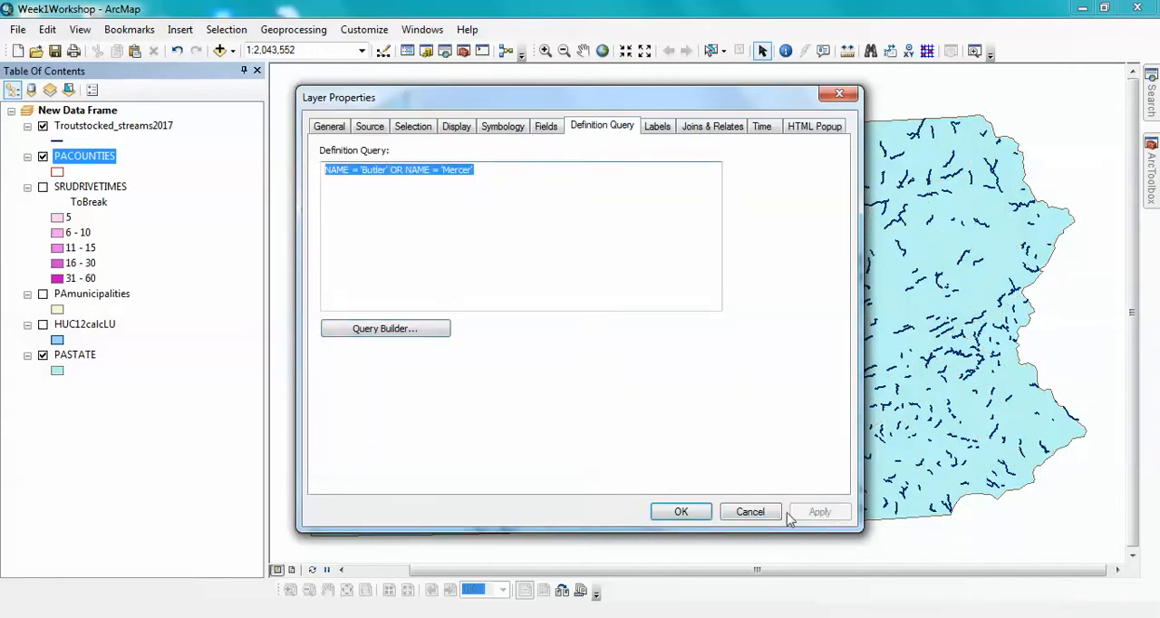
click(682, 512)
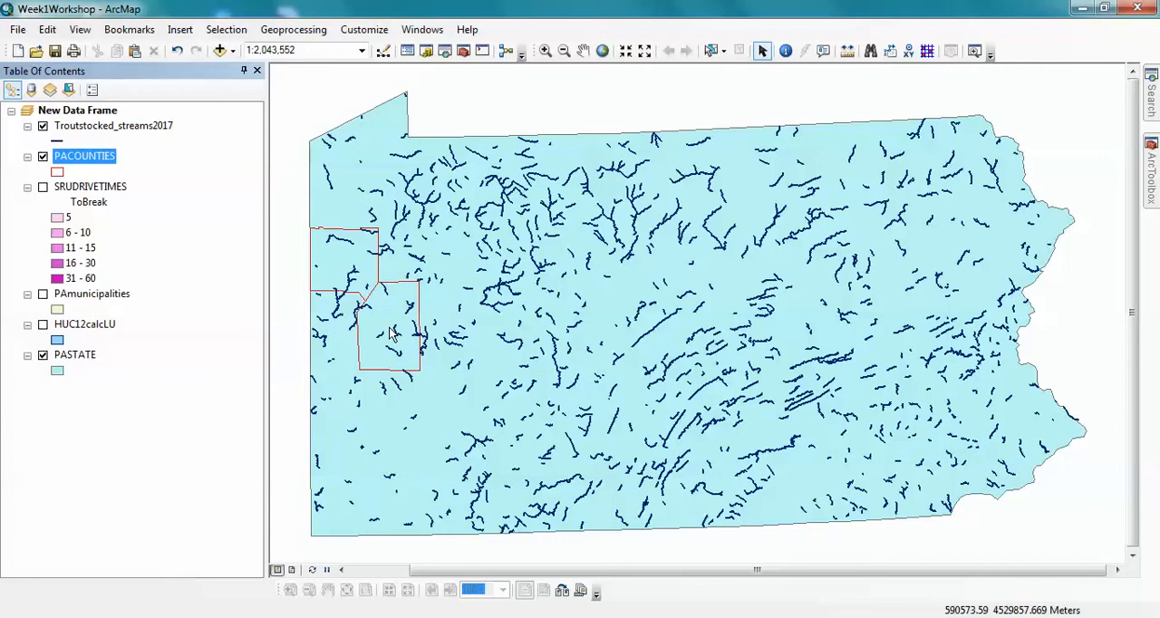
- Clear the definition query from the PACOUNTIES layer and apply the change
right_click(107, 167)
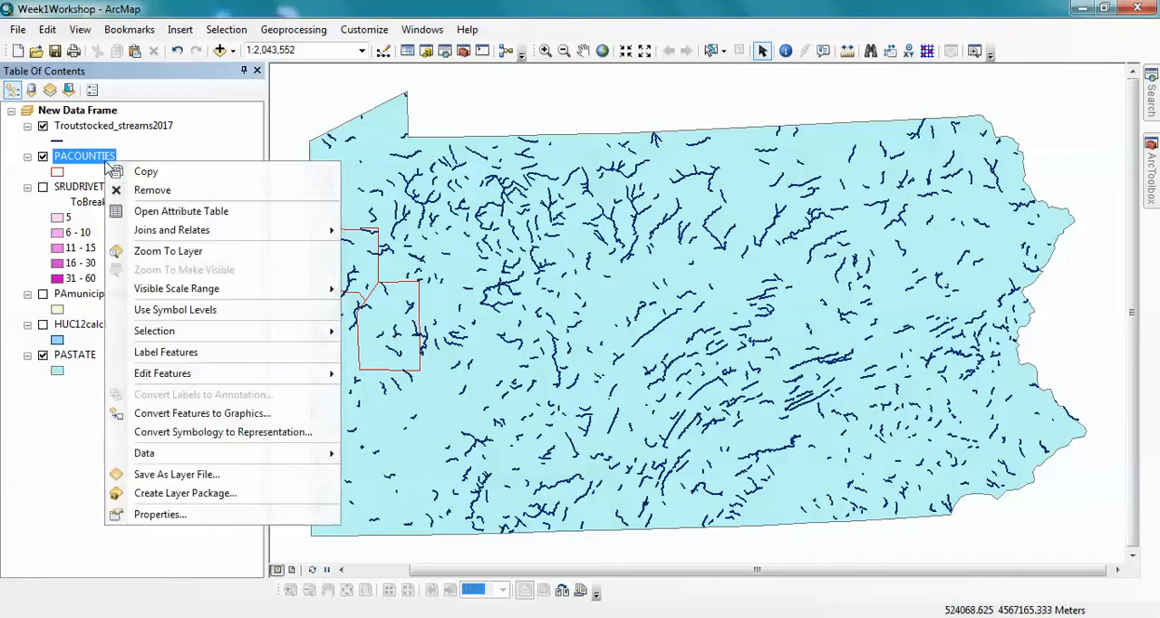
click(172, 515)
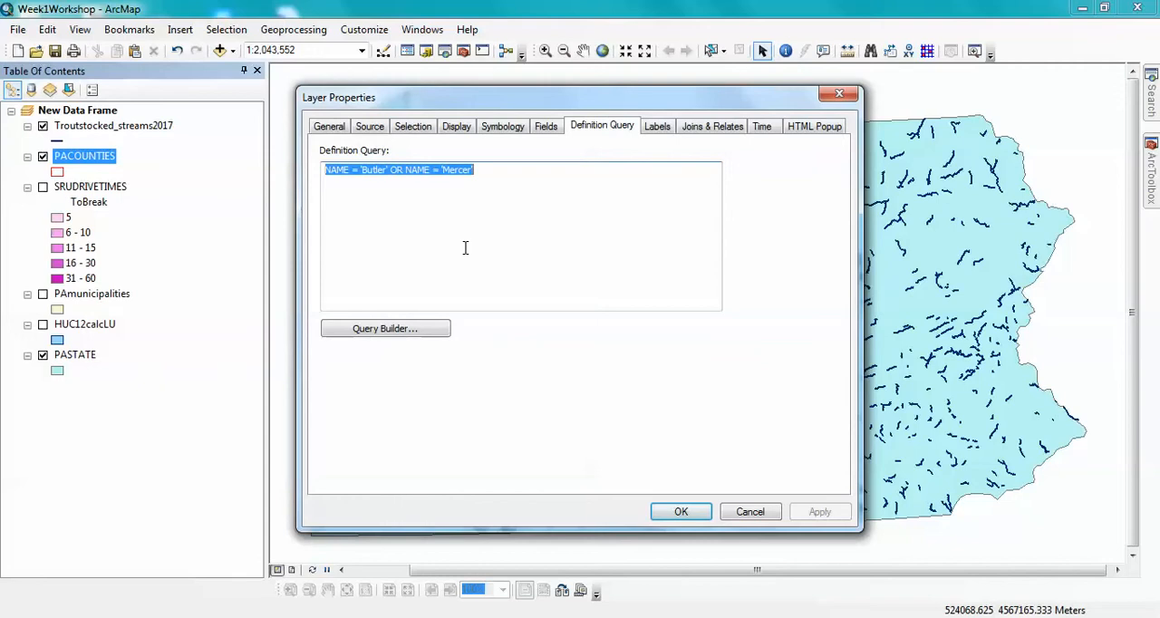
key(Delete)
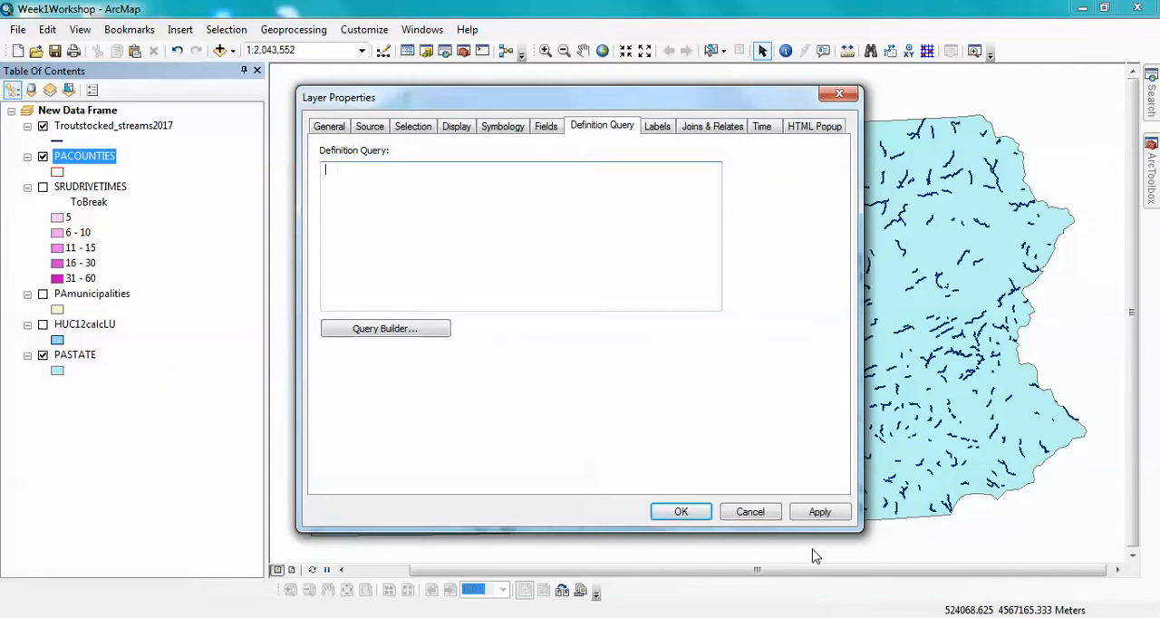
click(820, 515)
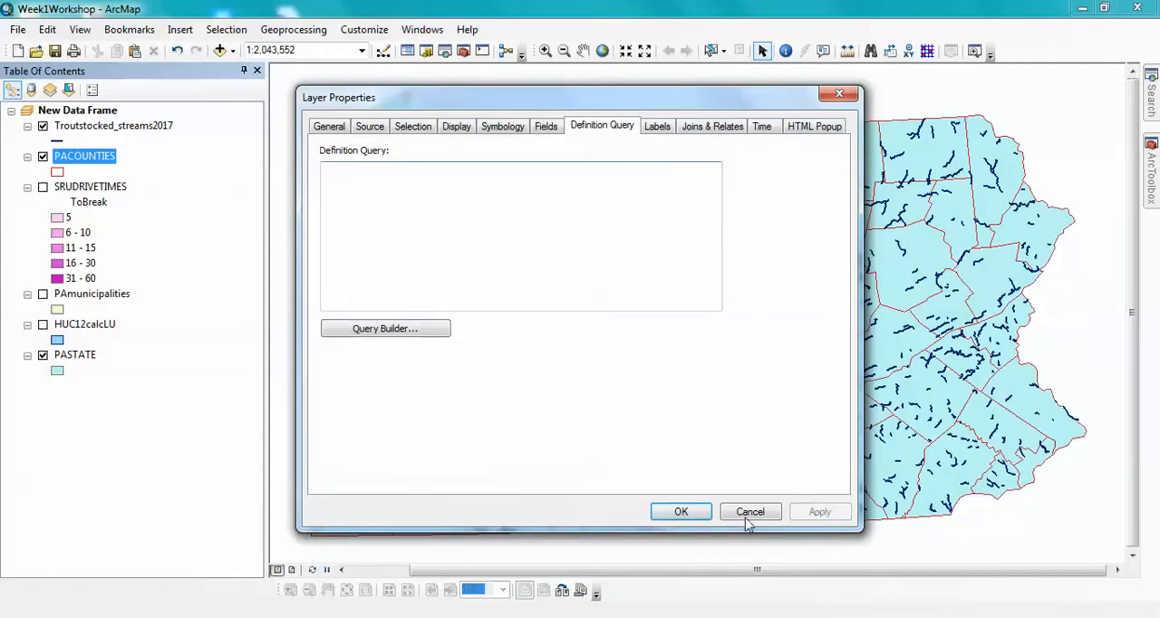
click(684, 510)
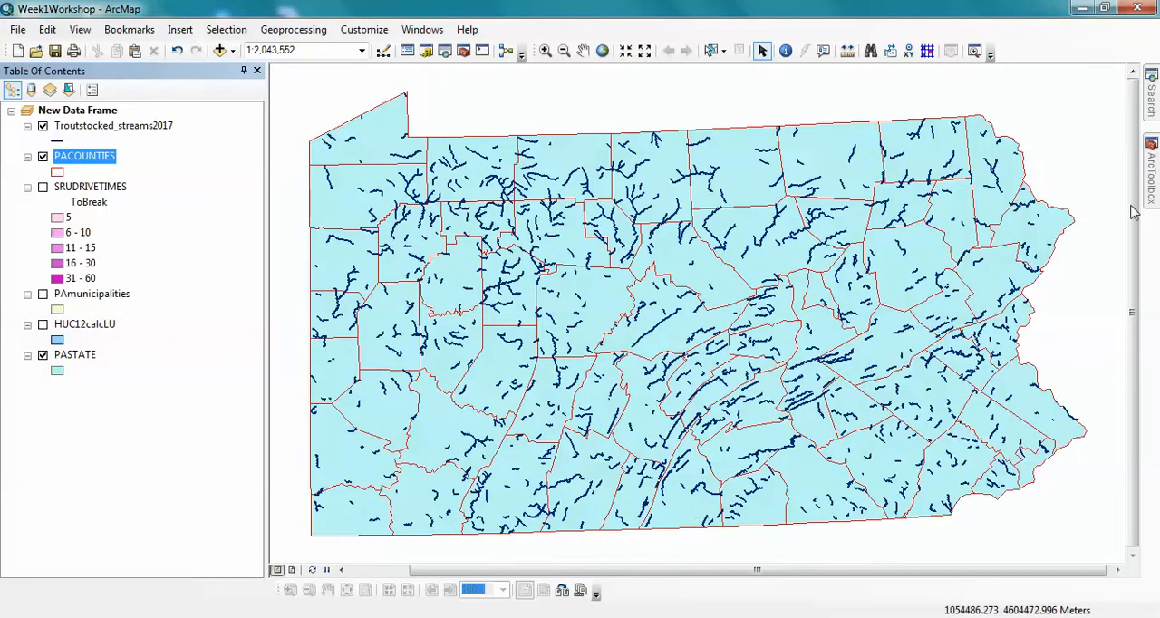
- Open the Select tool from the Extract analysis tools and set PACOUNTIES as the input features
mouse_move(1151, 181)
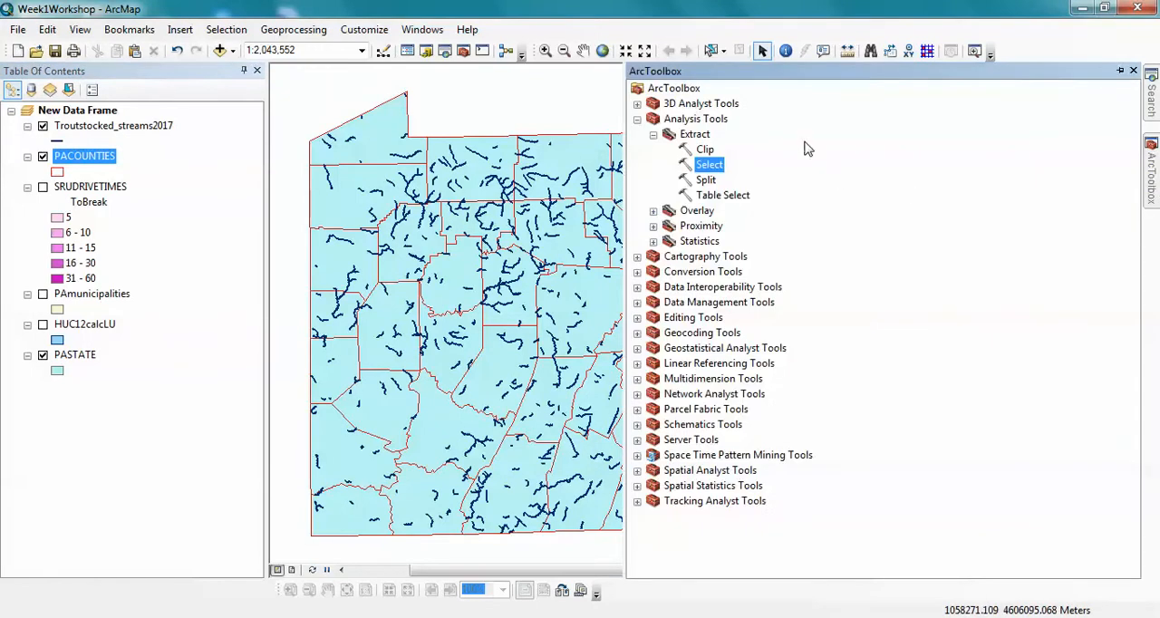
double_click(714, 166)
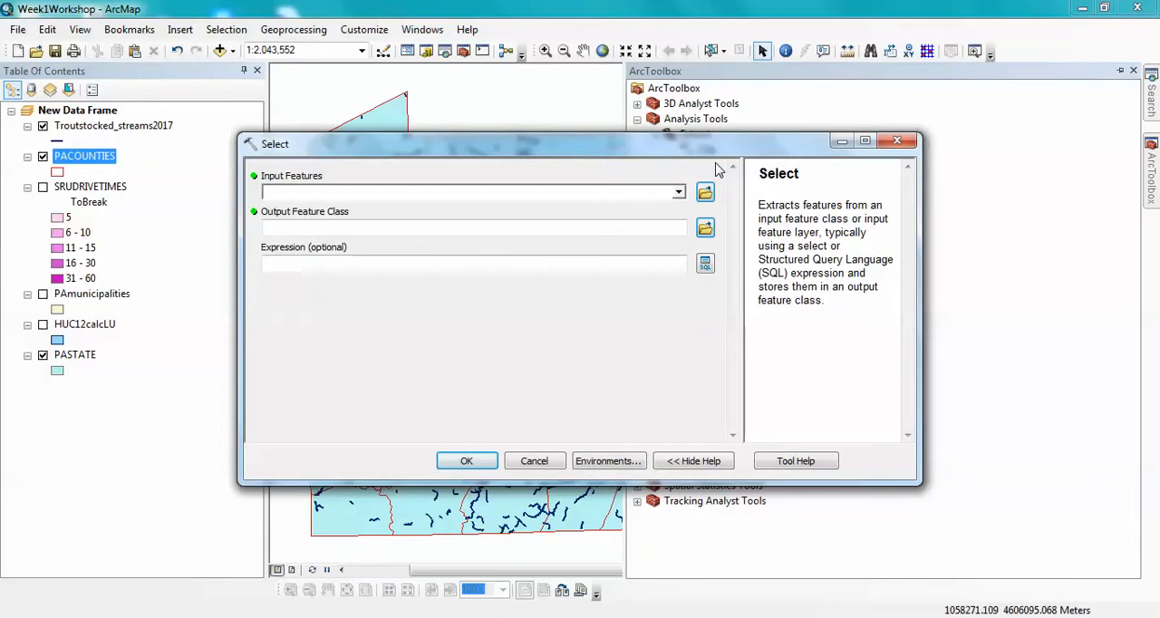
click(678, 192)
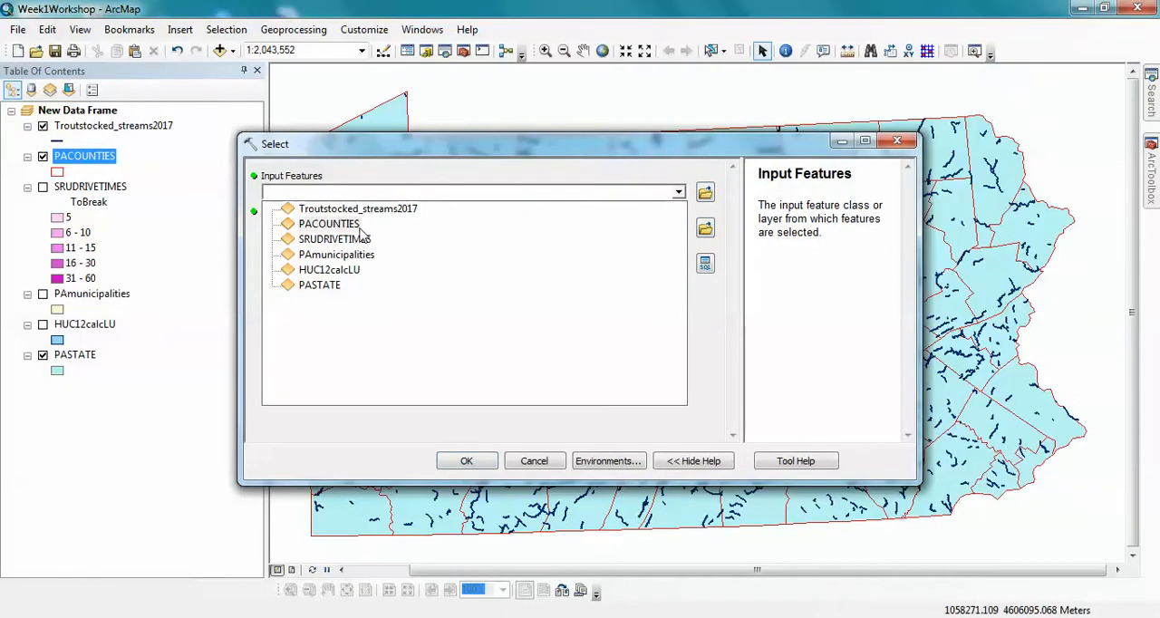
click(349, 225)
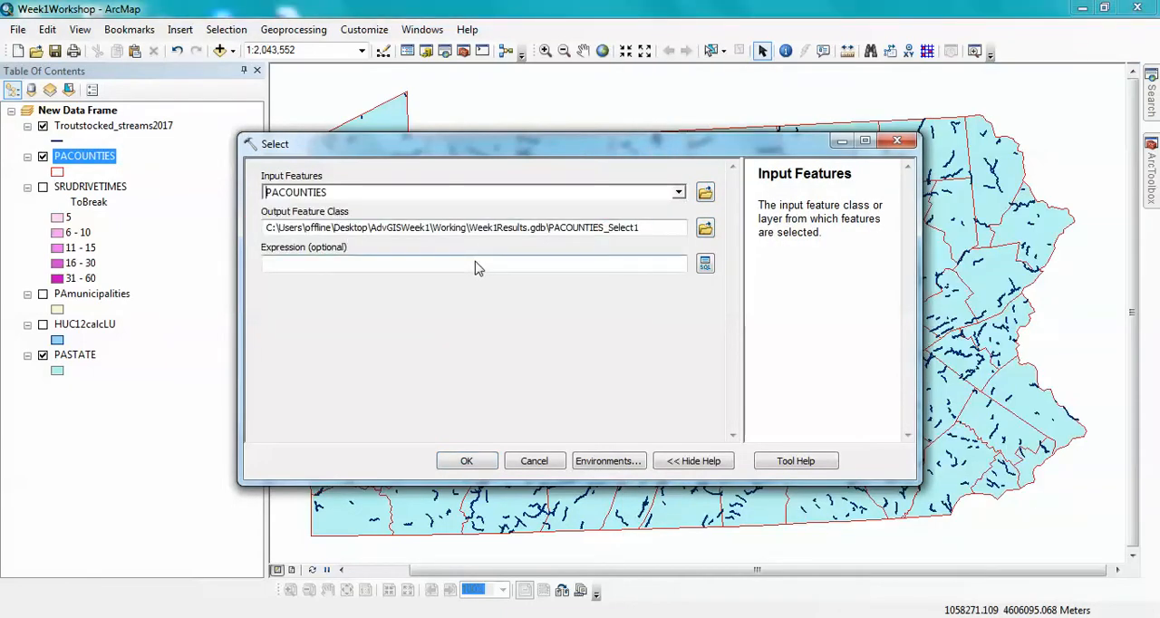
- Set the output feature class to Mercer_Butler in Week1Results.gdb within the AdvGISWeek1 Working folder
click(705, 228)
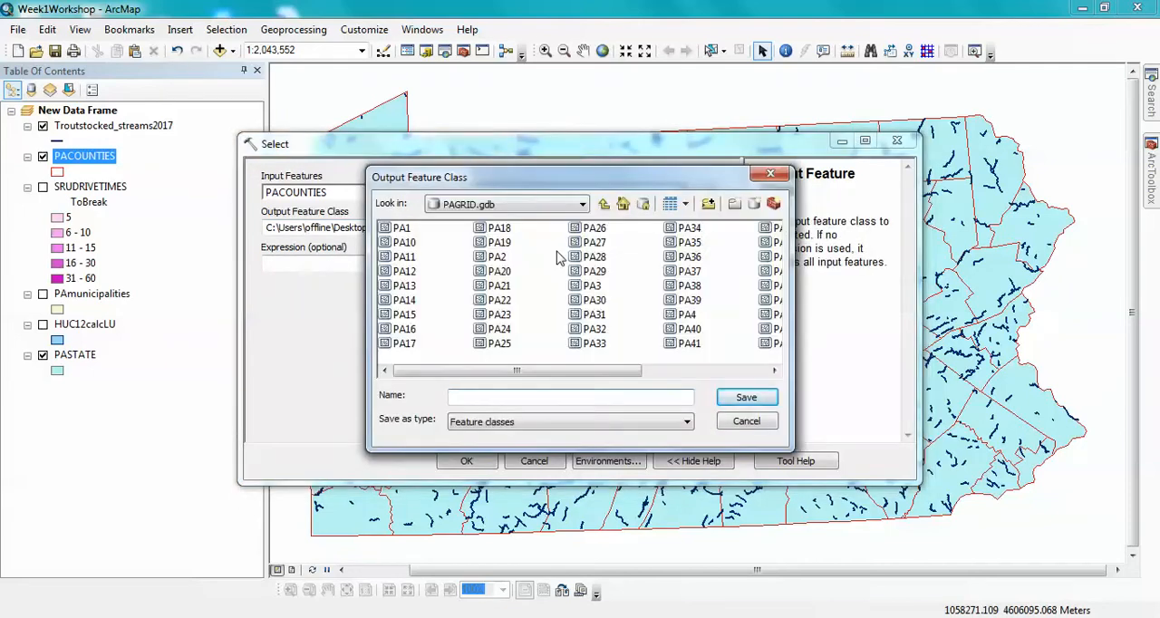
click(583, 205)
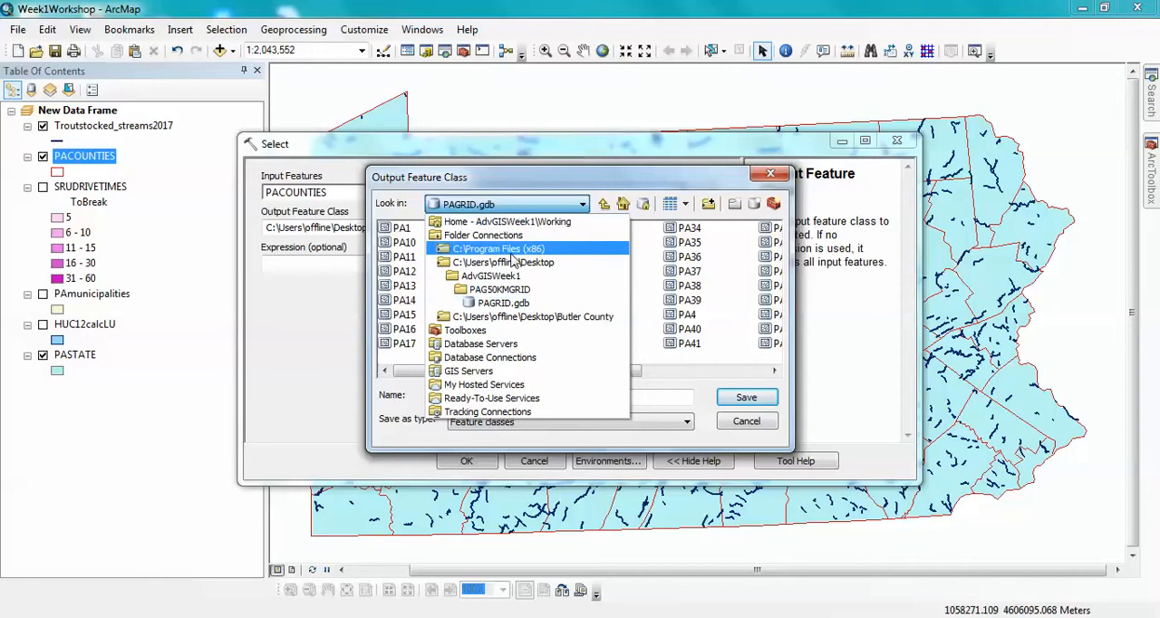
click(497, 279)
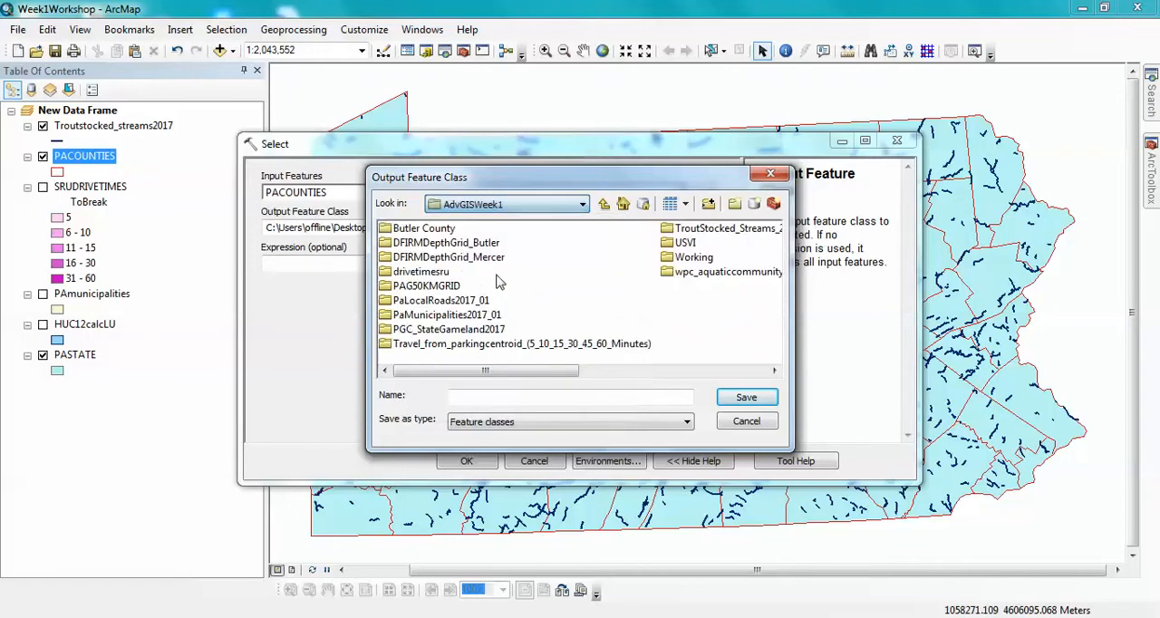
double_click(680, 258)
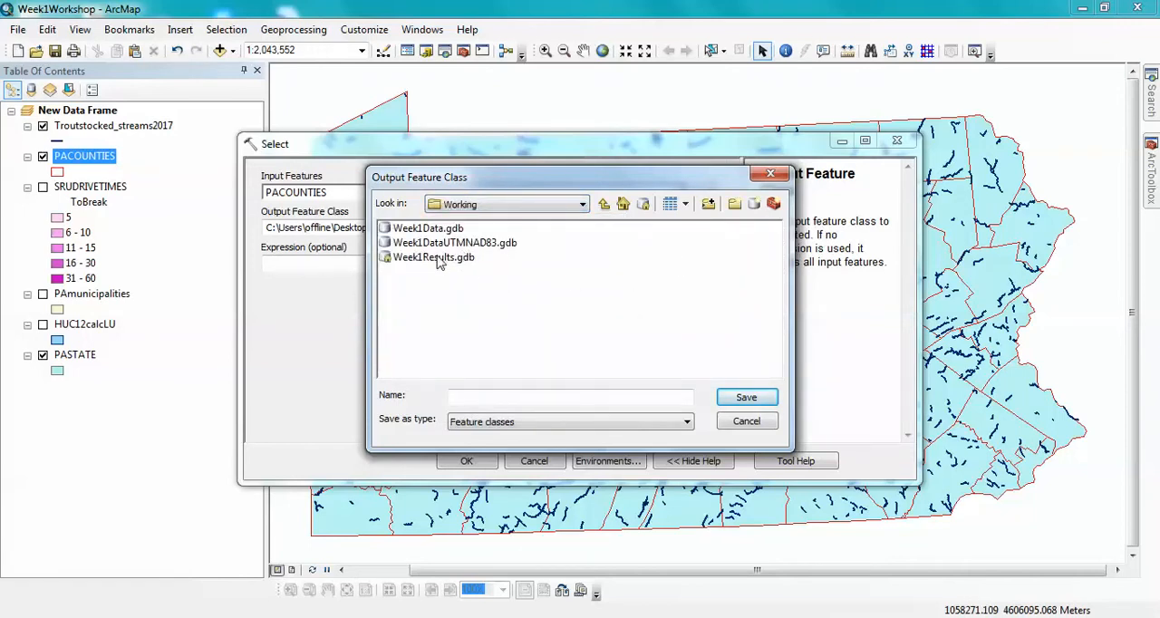
double_click(434, 259)
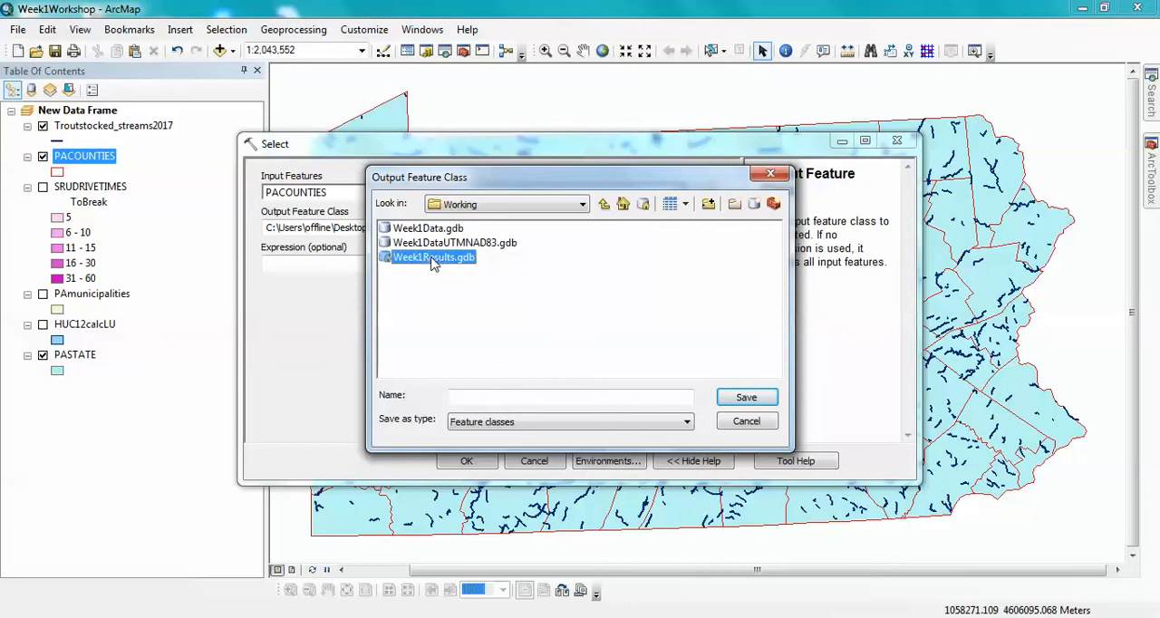
click(480, 399)
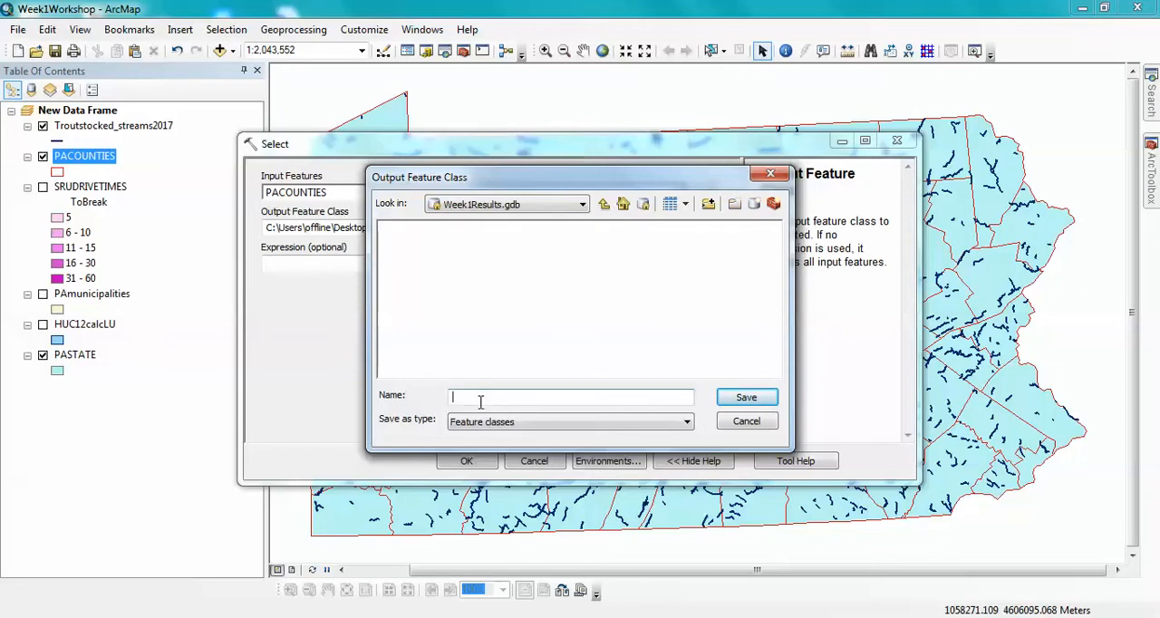
text(Mercer_Butler)
click(734, 397)
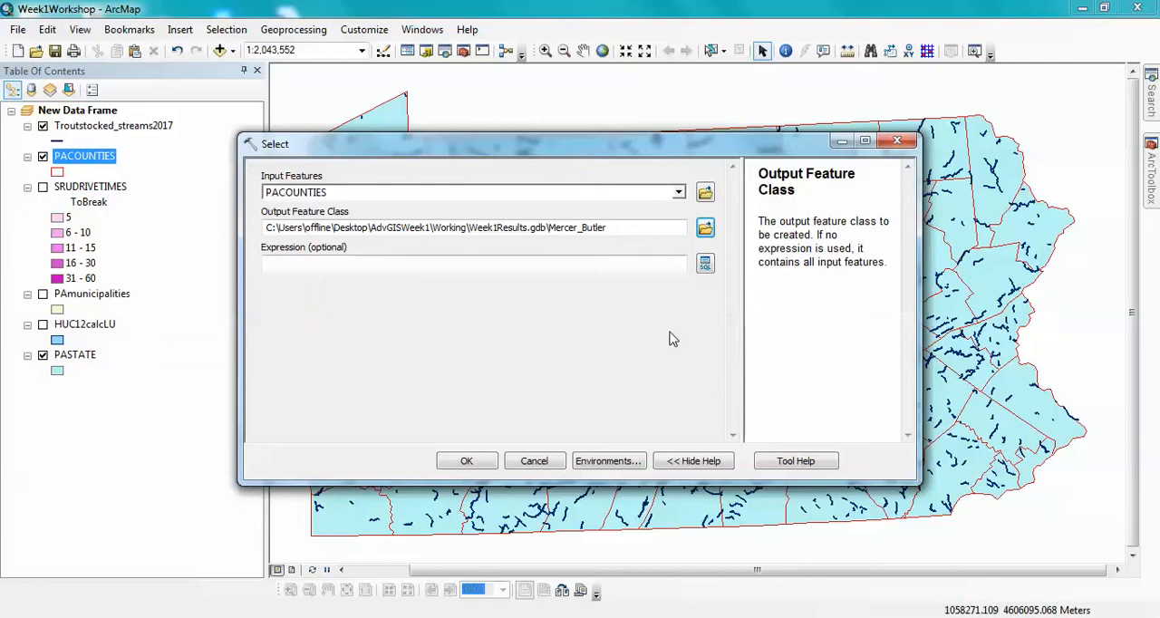
- Start the Select tool's SQL expression with the condition NAME = 'Butler'
click(706, 263)
click(660, 266)
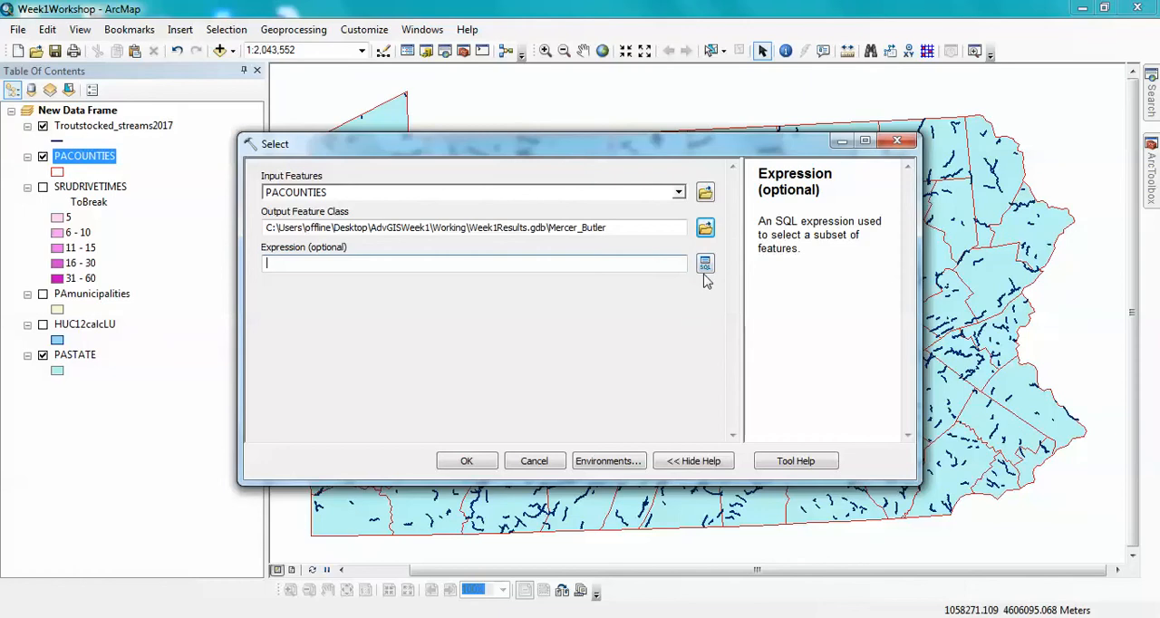
click(705, 263)
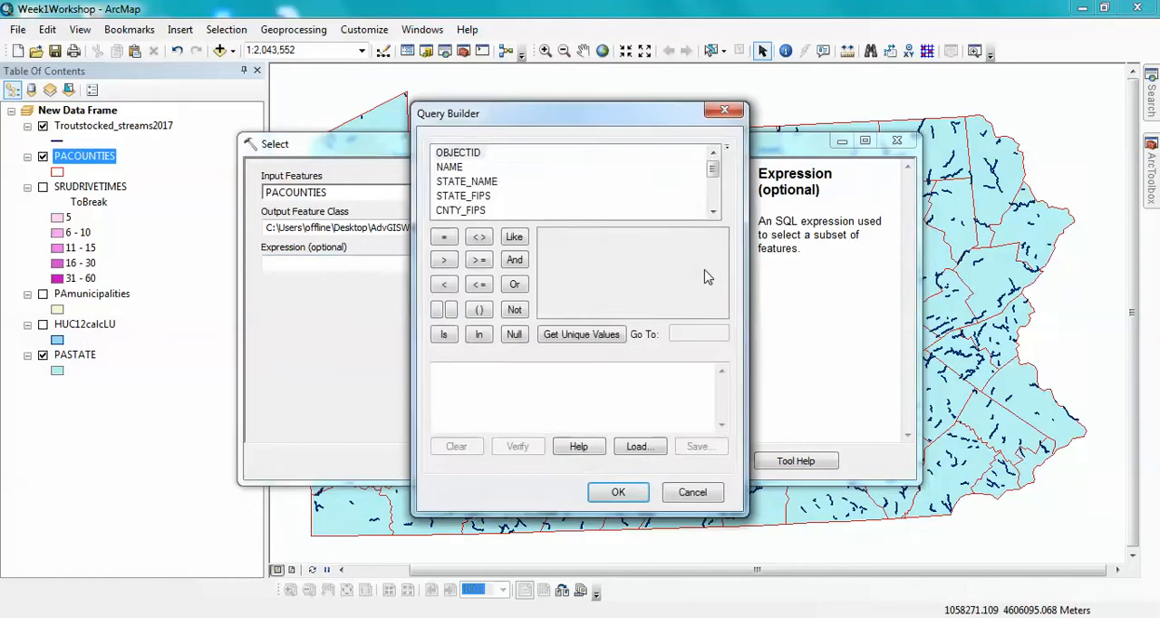
double_click(456, 169)
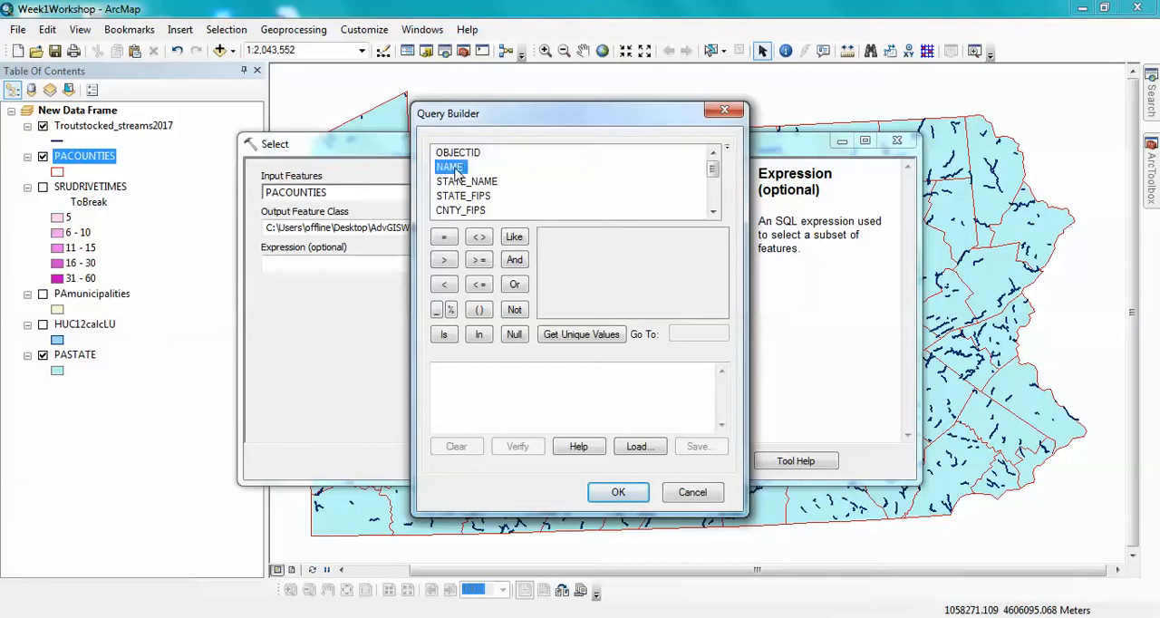
click(444, 238)
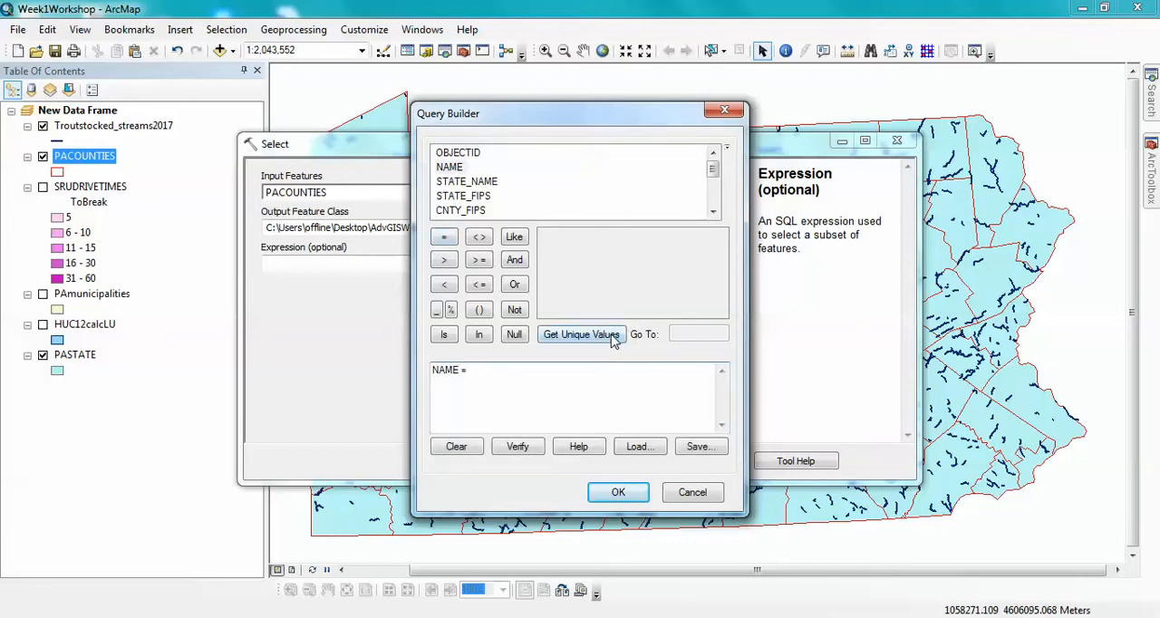
click(613, 336)
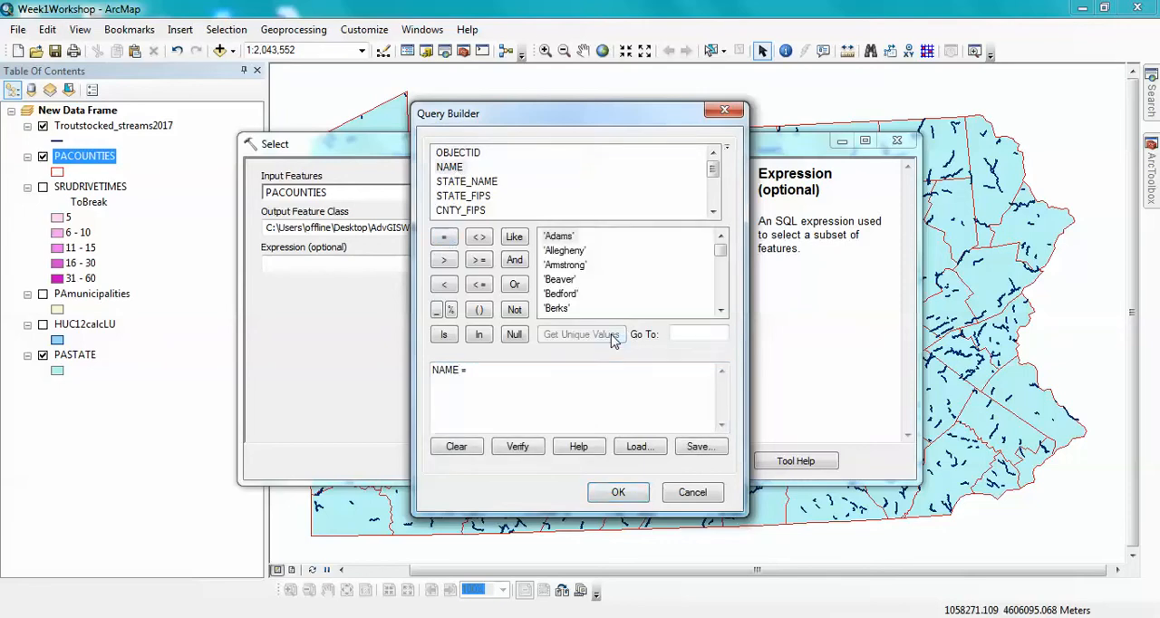
click(721, 310)
click(721, 310)
click(721, 310)
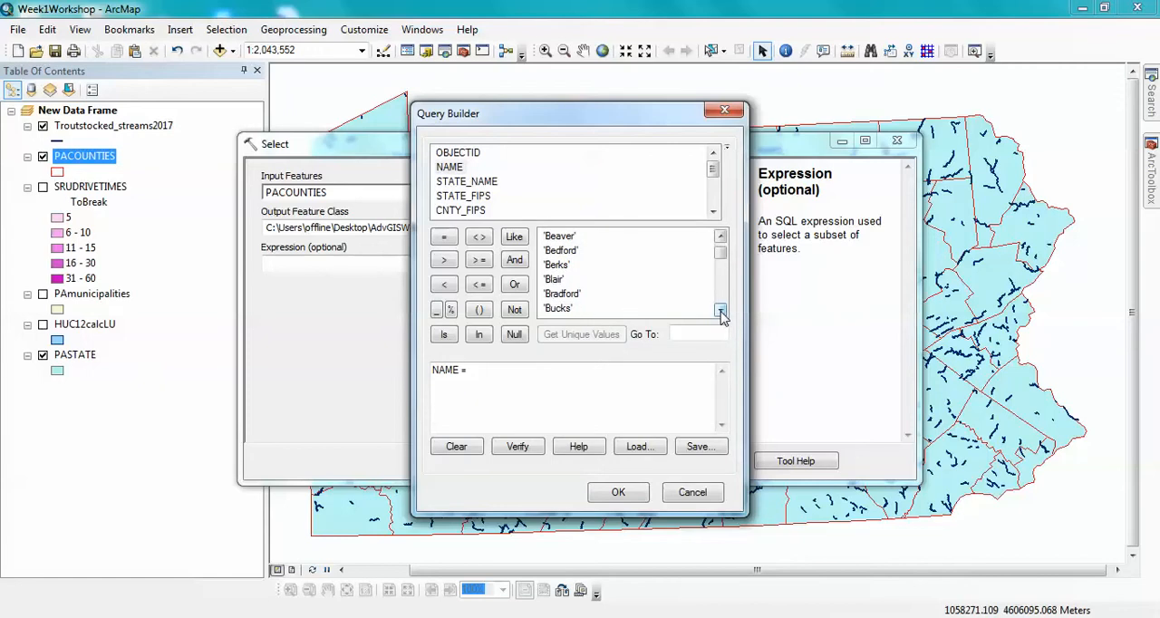
click(721, 310)
double_click(557, 309)
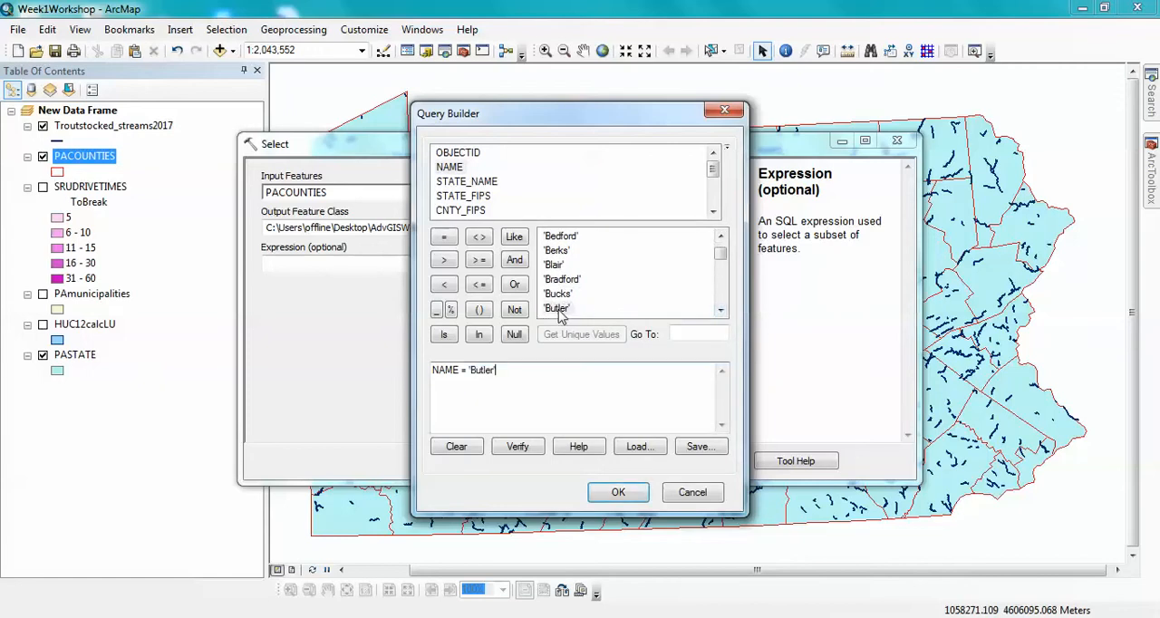
- Extend the Select expression with OR NAME = 'Mercer' and run the tool to create the Mercer_Butler feature class
click(514, 286)
double_click(449, 166)
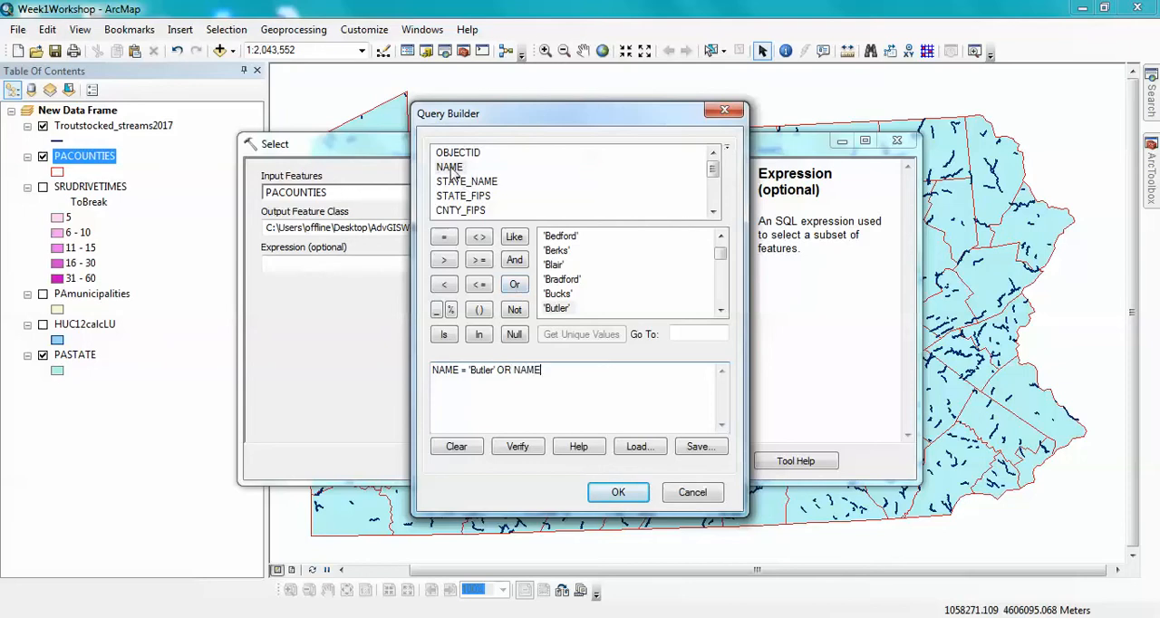
click(444, 238)
click(676, 333)
text(mer)
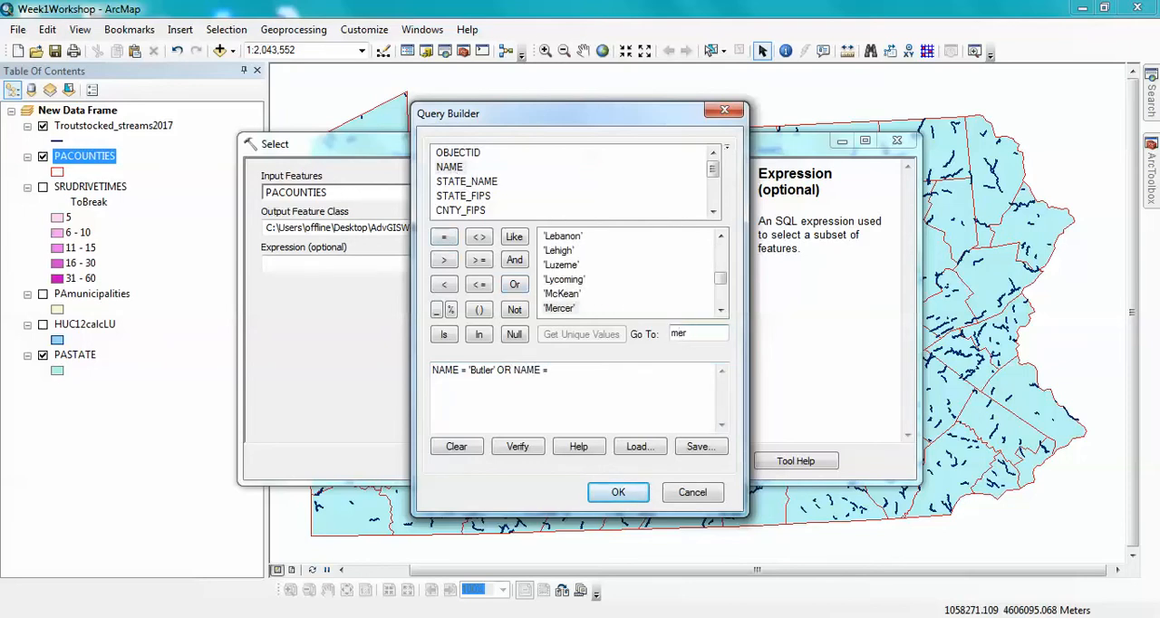
double_click(559, 308)
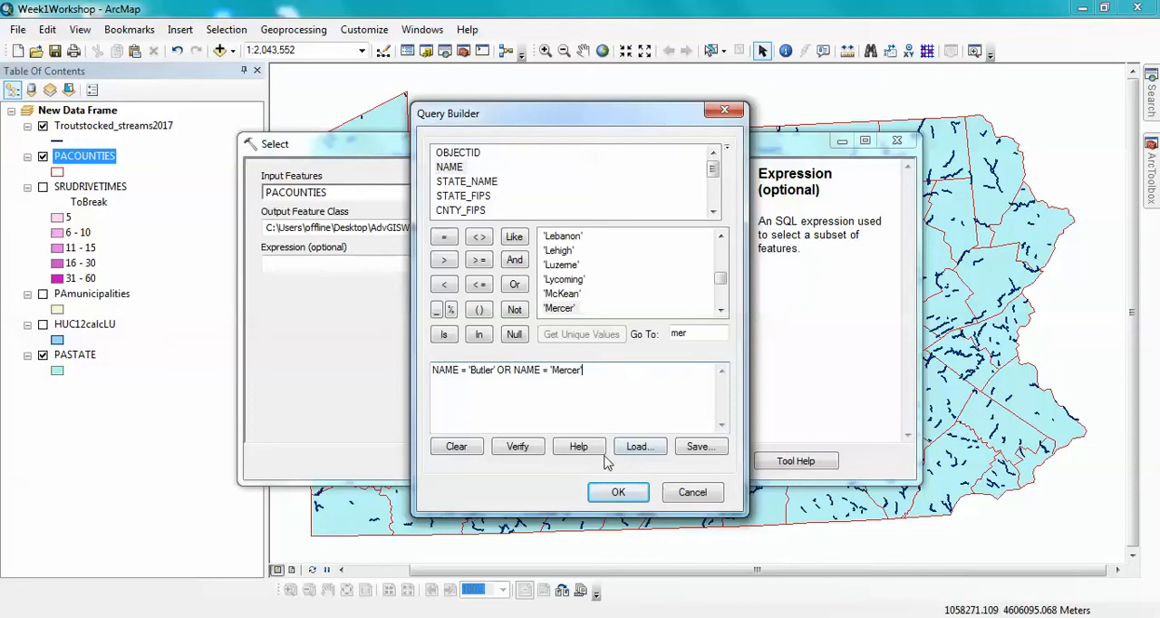
click(616, 492)
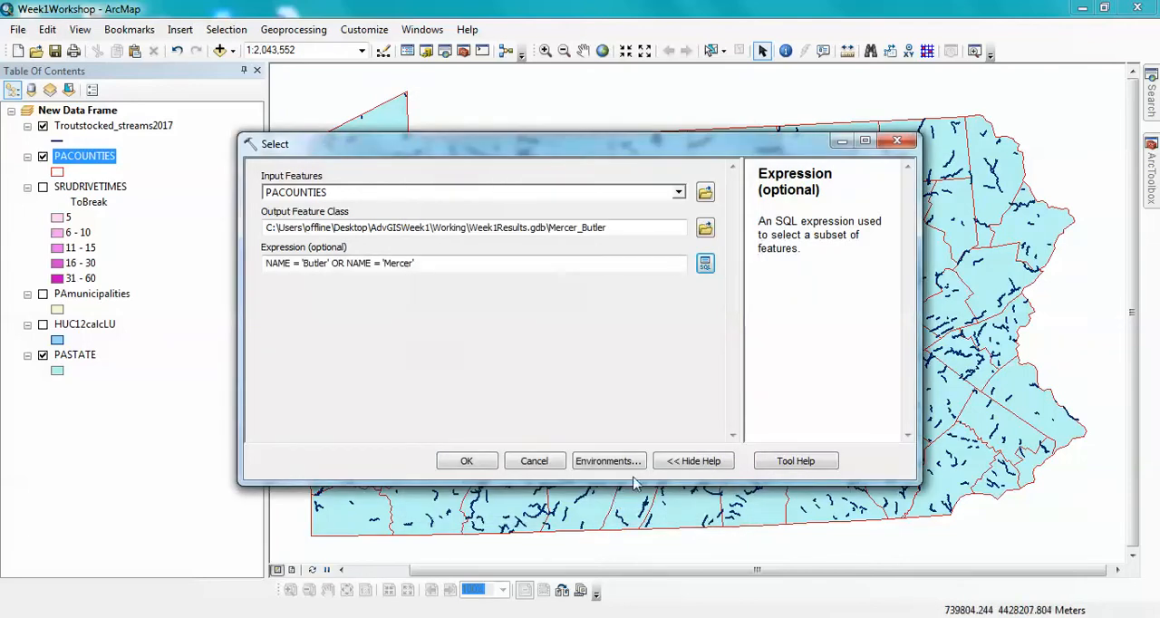
click(465, 461)
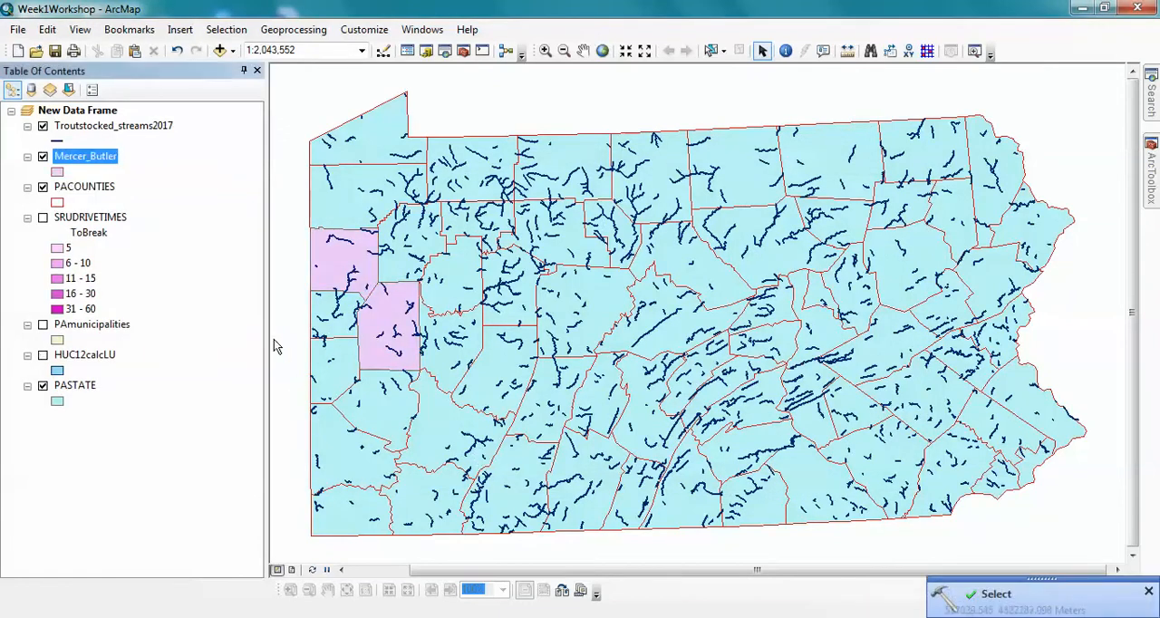
- Turn off the PACOUNTIES layer and remove it from the map
click(43, 187)
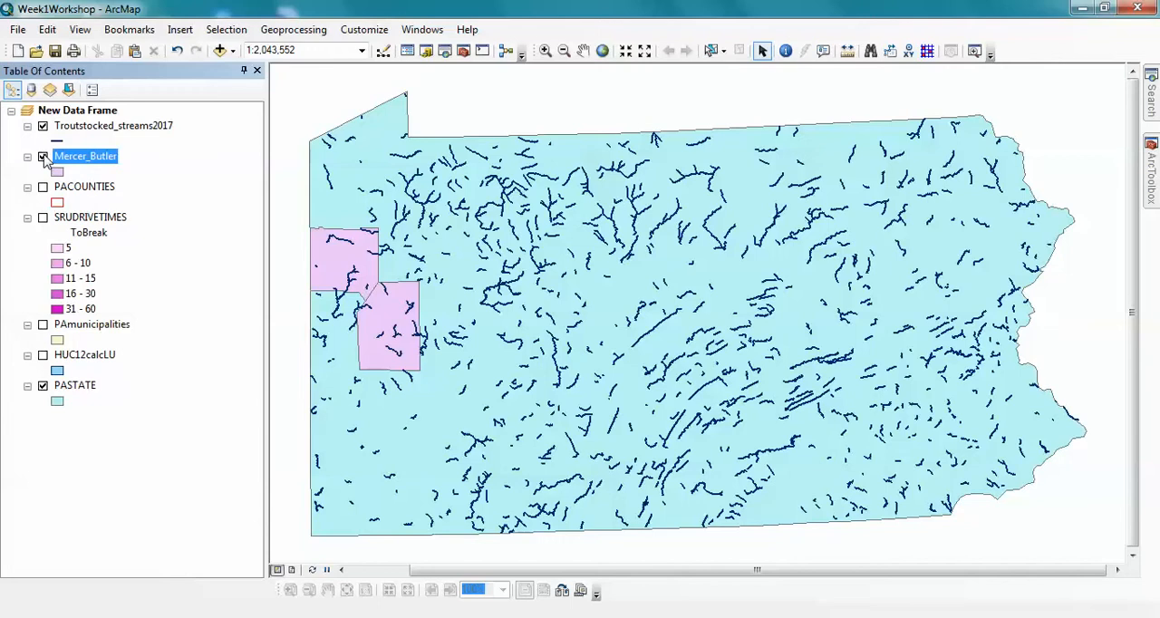
right_click(88, 188)
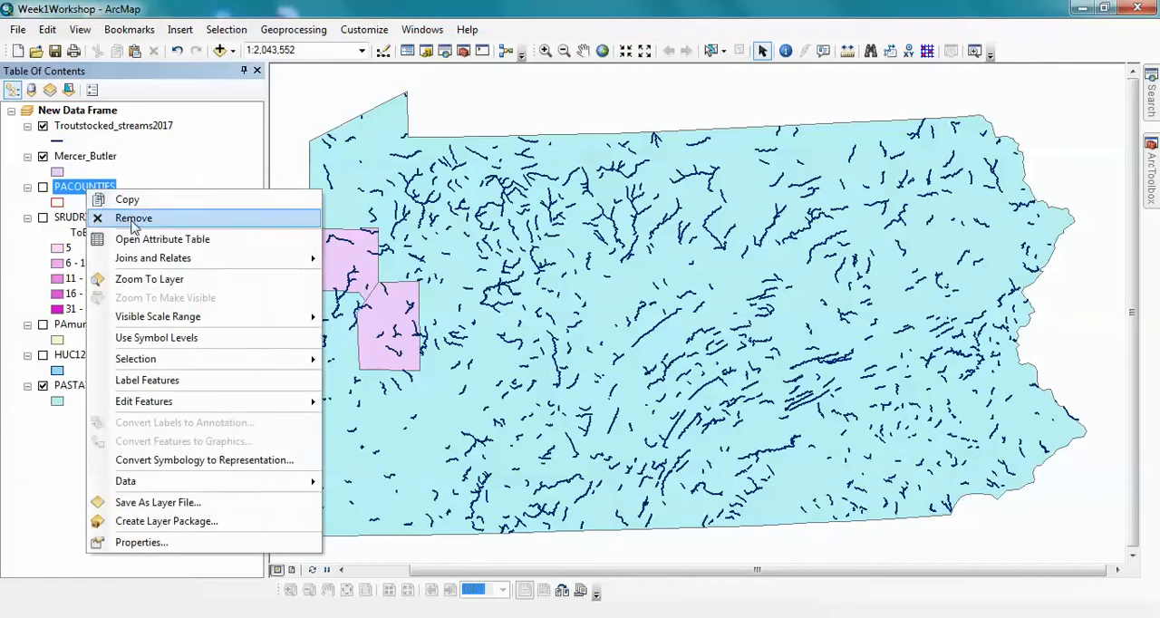
click(133, 218)
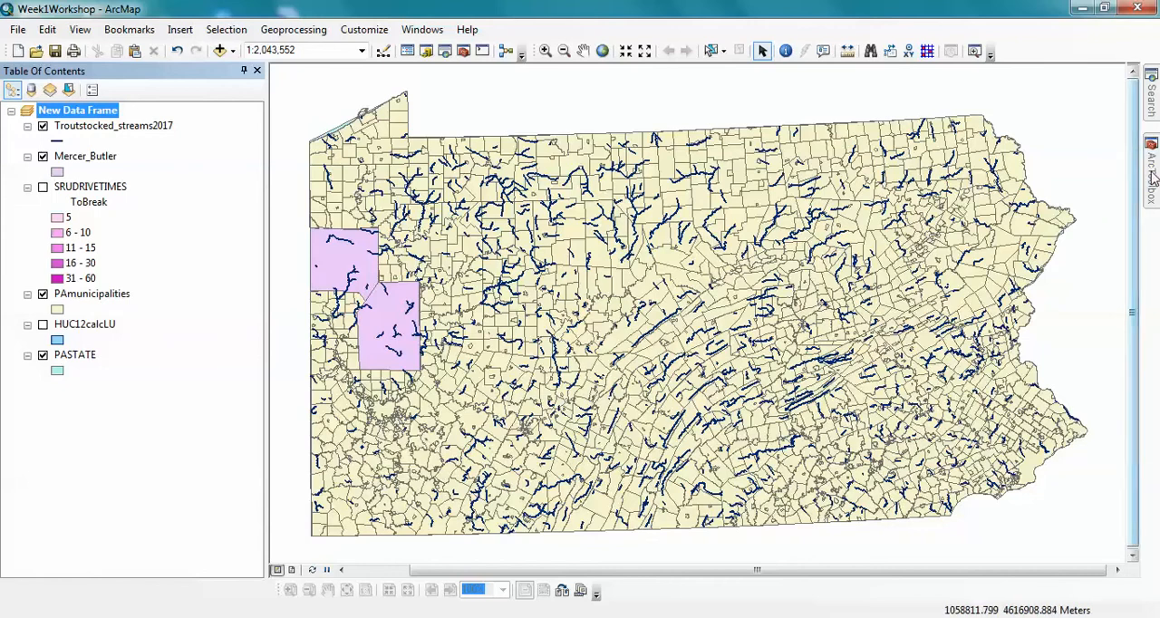
- Open the Select analysis tool again and set PAmunicipalities as the input features
mouse_move(1153, 179)
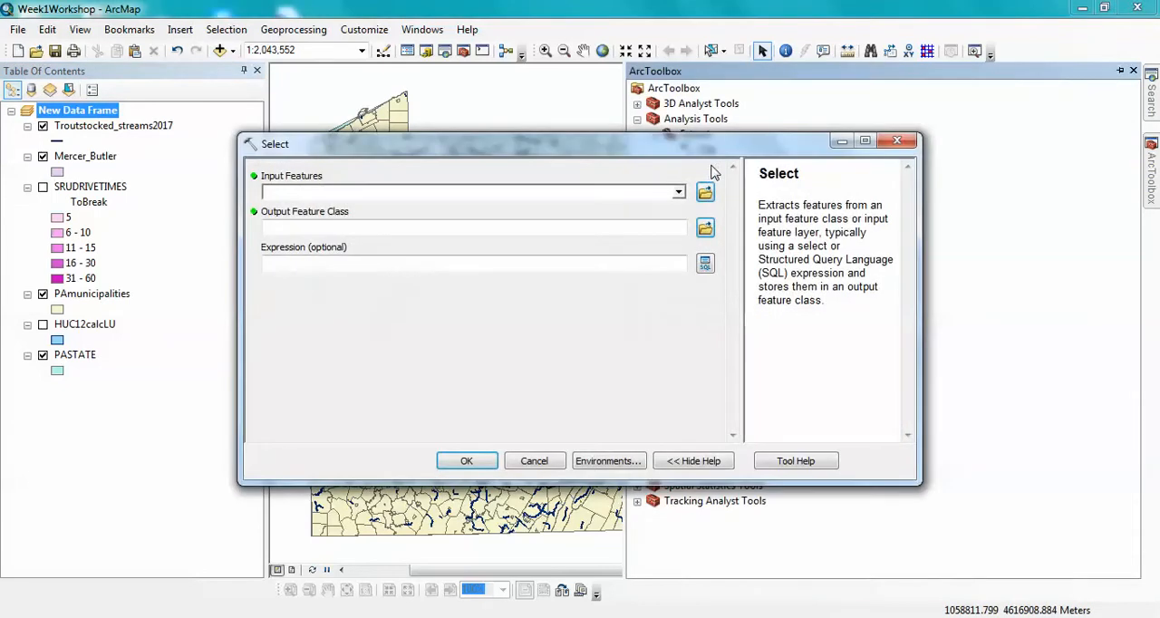
click(677, 194)
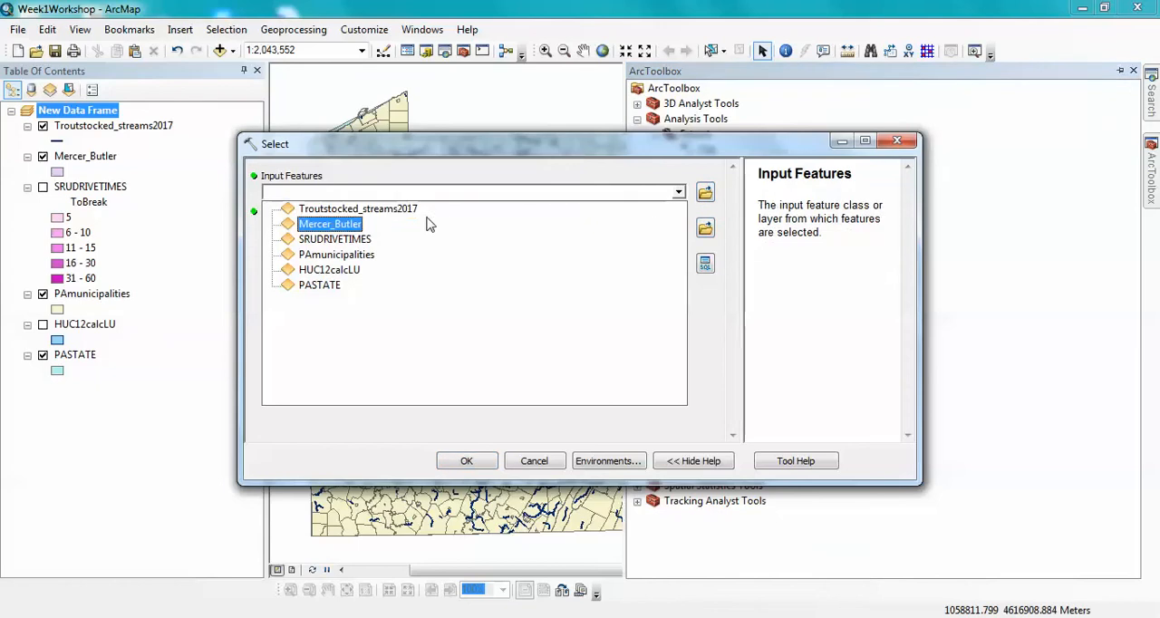
click(348, 258)
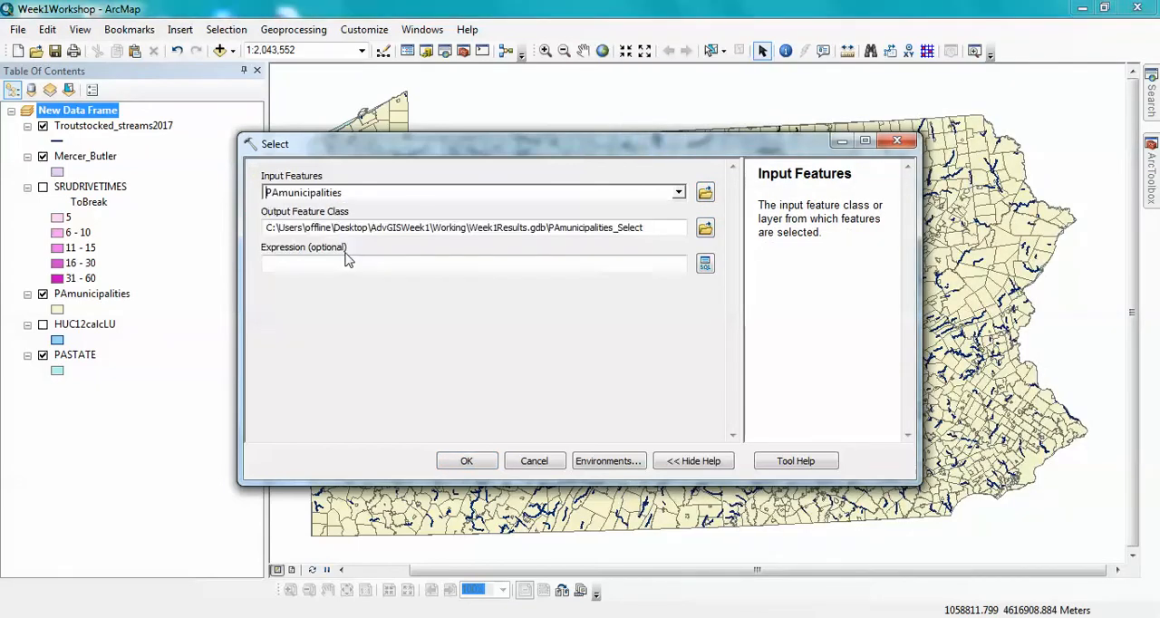
- Name the output feature class Butler_Mer_muni in Week1Results.gdb and open the query builder for the expression
click(651, 234)
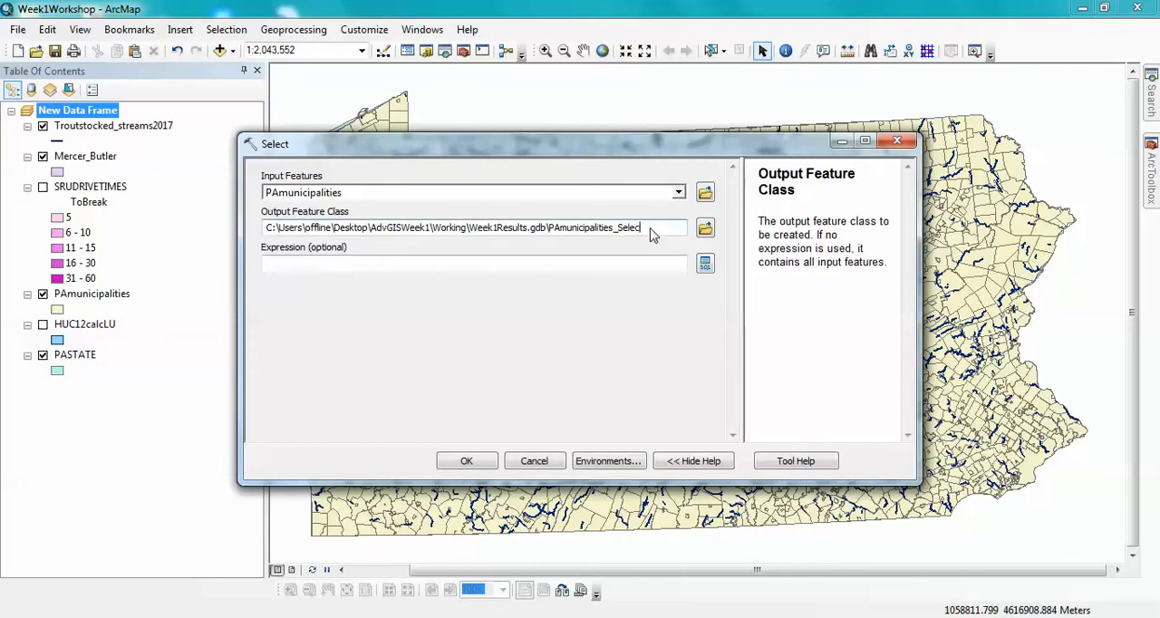
key(BackSpace)
key(BackSpace)
key(BackSpace)
key(BackSpace)
key(BackSpace)
key(BackSpace)
key(BackSpace)
key(BackSpace)
key(BackSpace)
key(BackSpace)
key(BackSpace)
key(BackSpace)
key(BackSpace)
key(BackSpace)
key(BackSpace)
key(BackSpace)
key(BackSpace)
key(BackSpace)
key(BackSpace)
key(BackSpace)
key(BackSpace)
key(BackSpace)
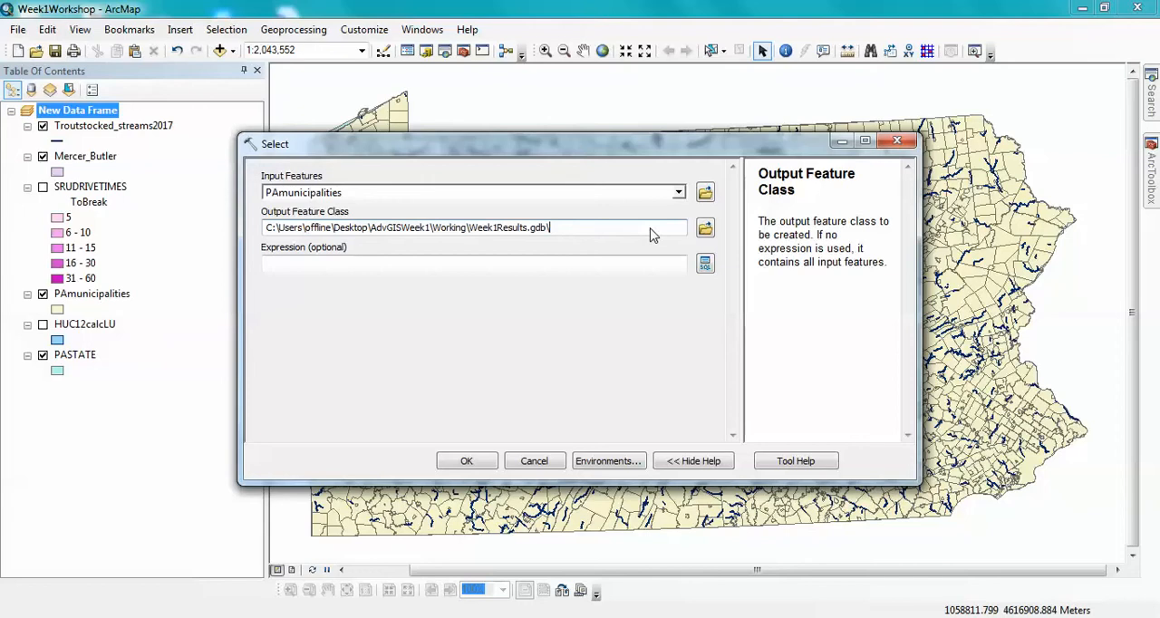
text(Butler_Mer_muni)
click(706, 264)
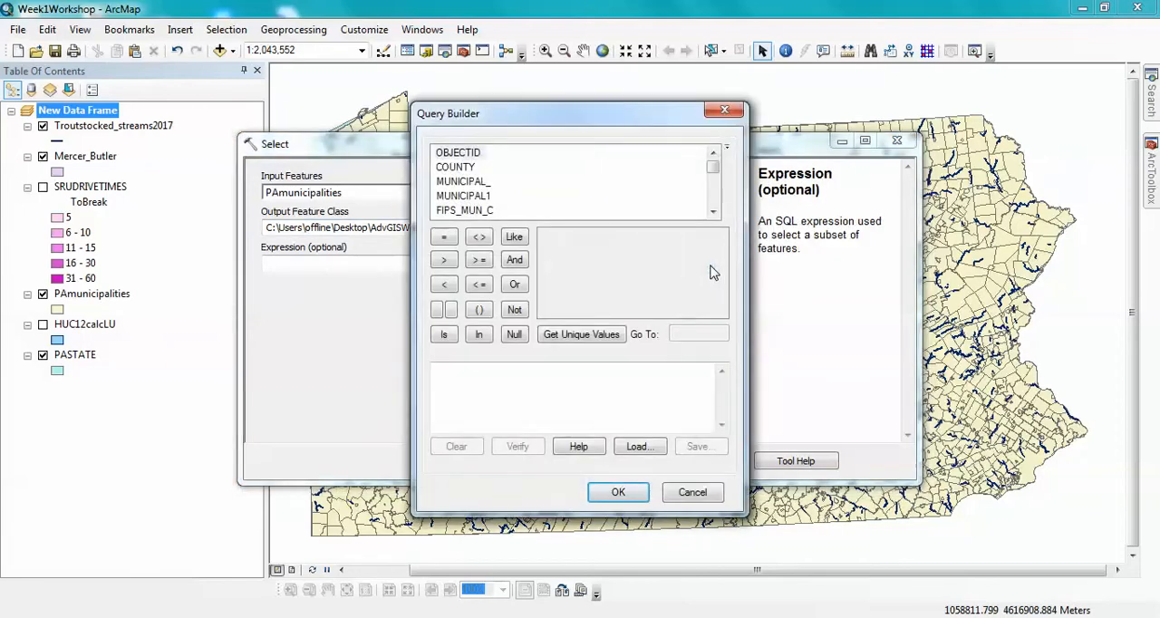
double_click(460, 170)
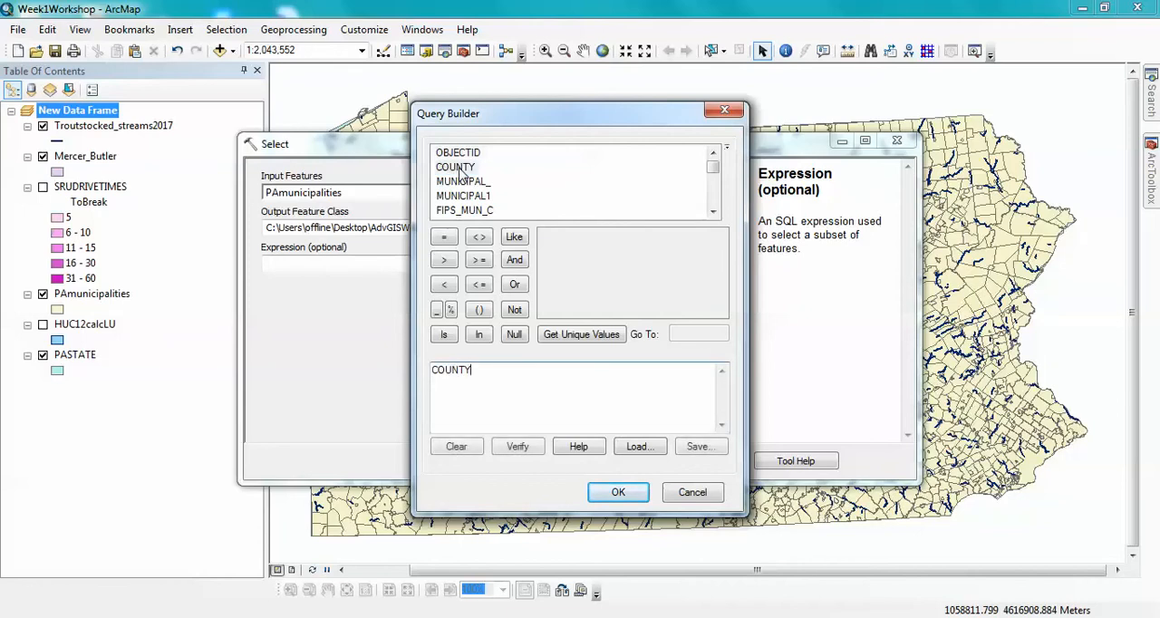
click(443, 236)
click(557, 335)
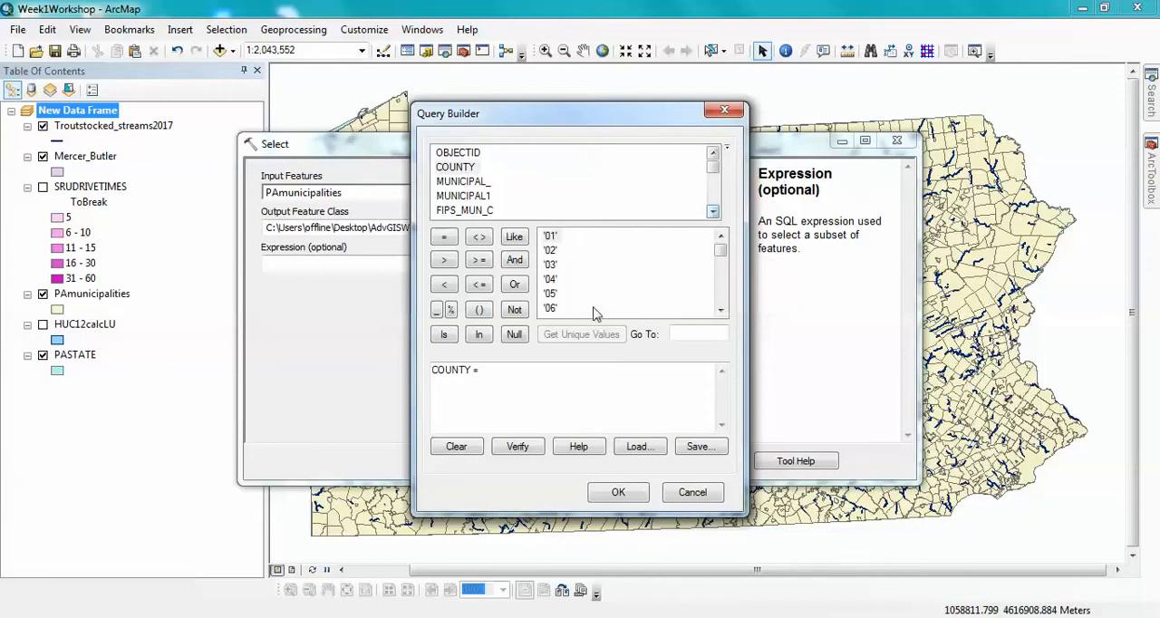
drag(486, 375, 425, 371)
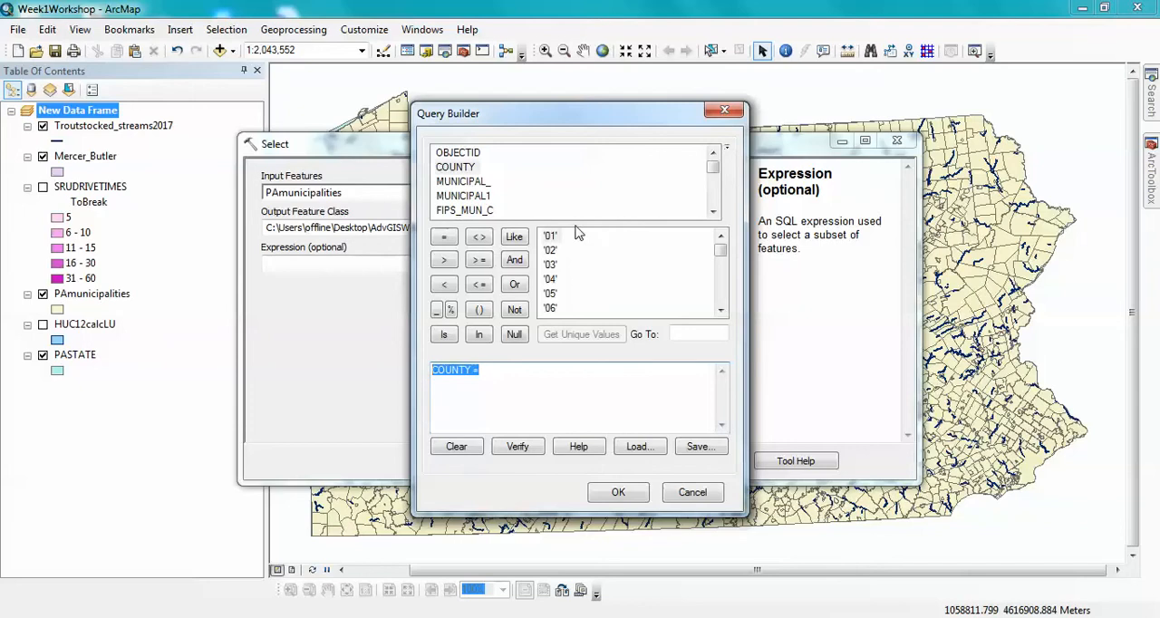
- Build the first condition of the municipalities expression as FIPS_COUNT = '019', choosing from the field's unique values
click(713, 212)
click(713, 212)
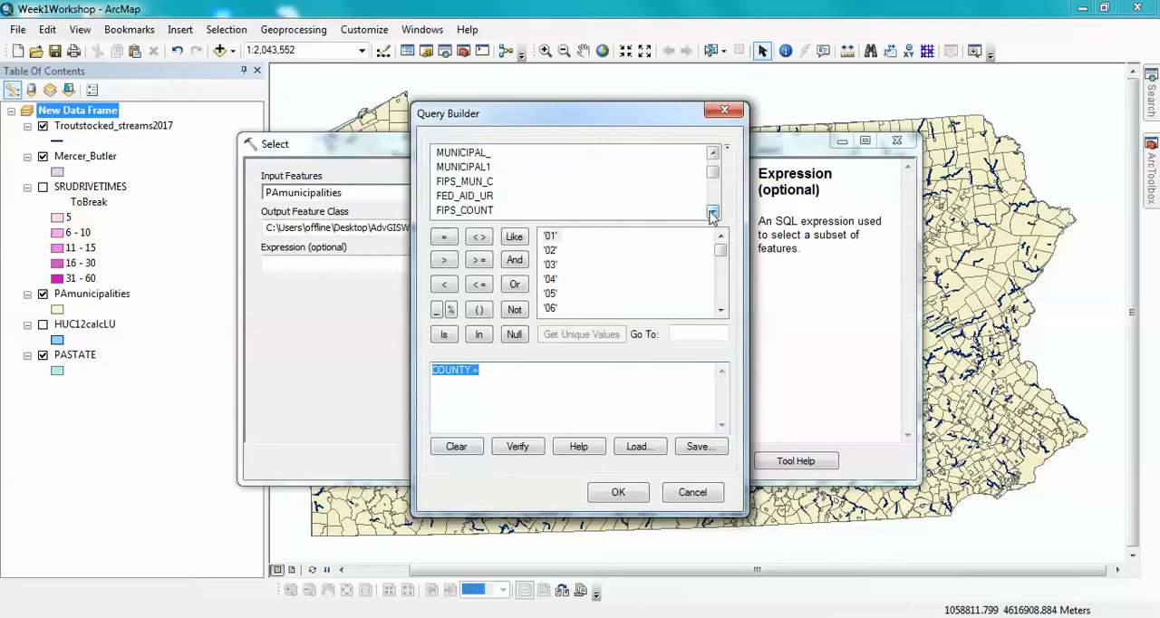
click(713, 212)
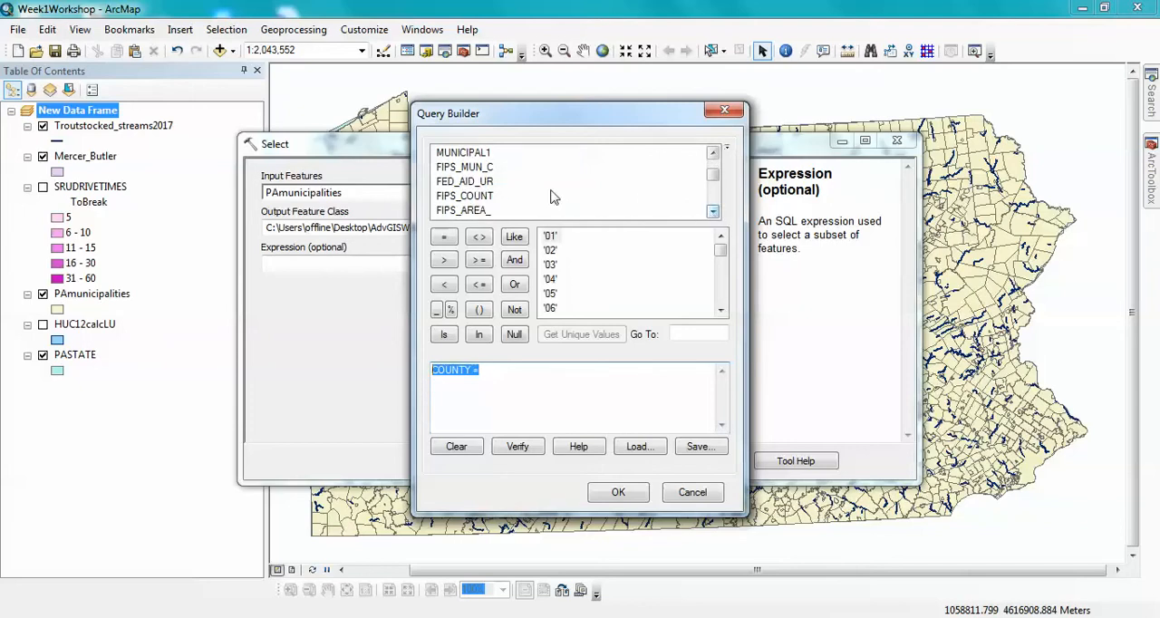
double_click(467, 197)
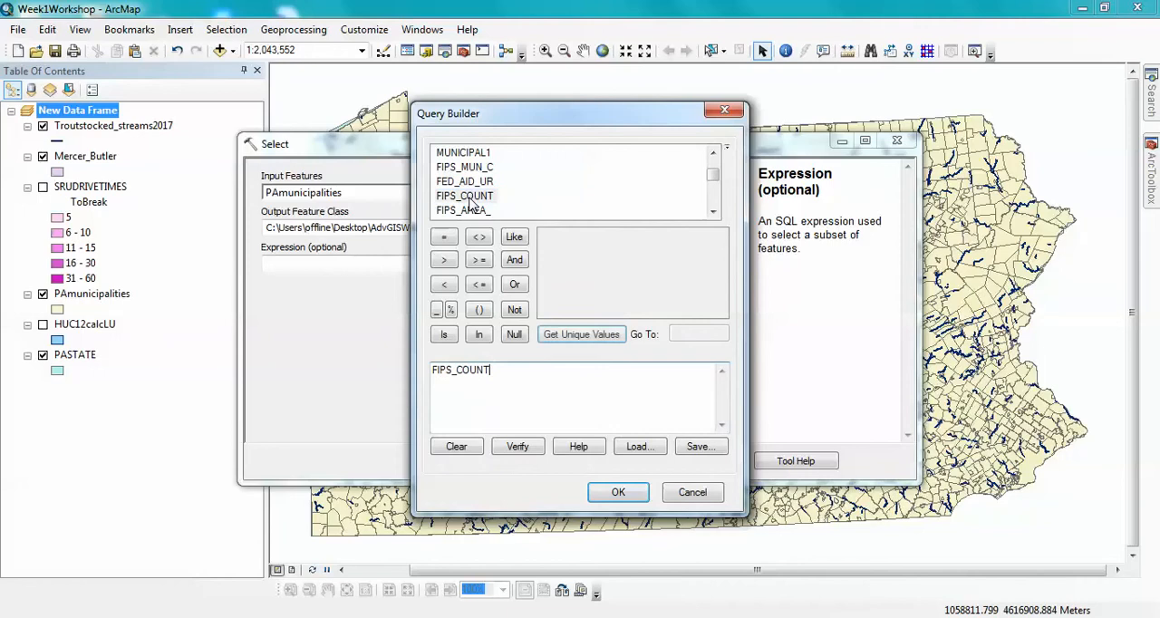
click(713, 211)
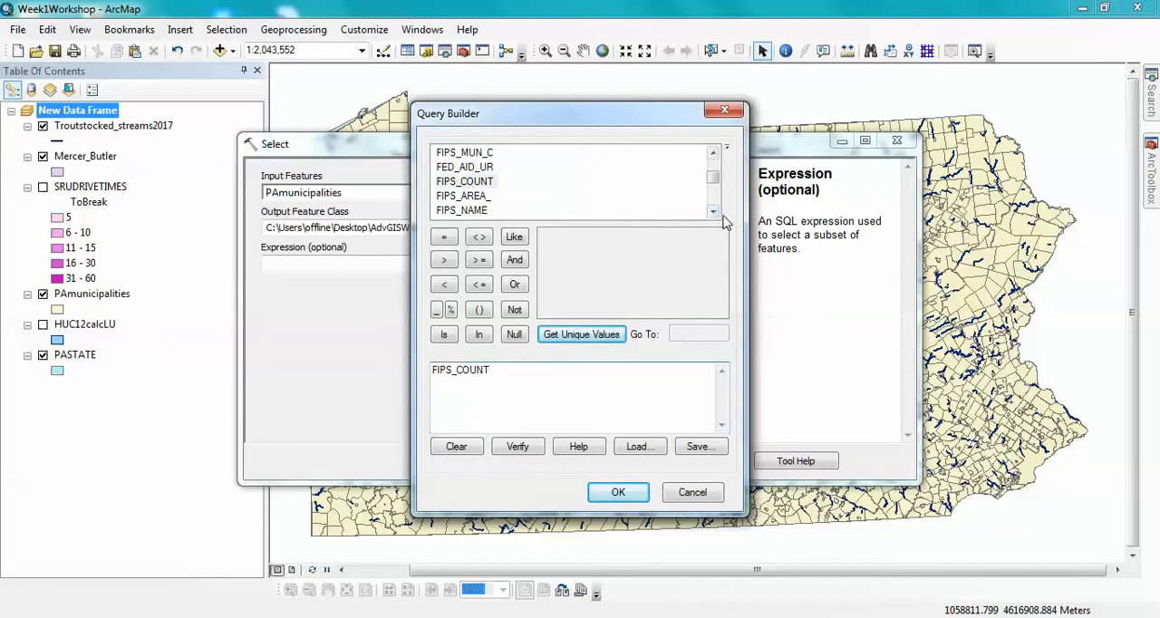
click(714, 211)
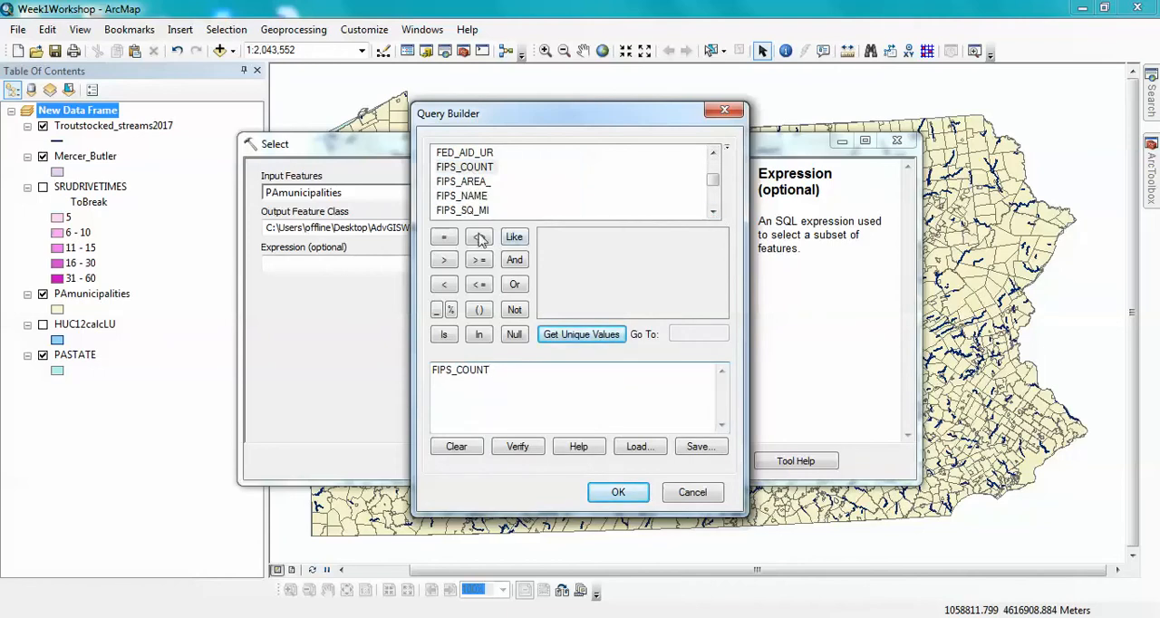
click(444, 236)
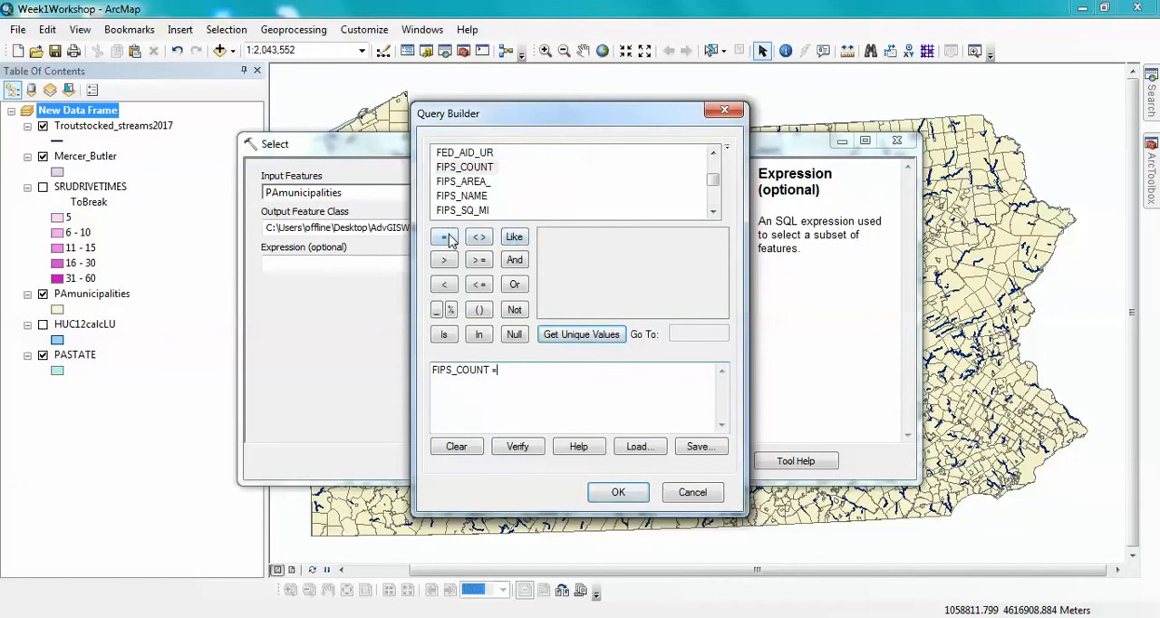
click(595, 334)
click(721, 311)
click(721, 310)
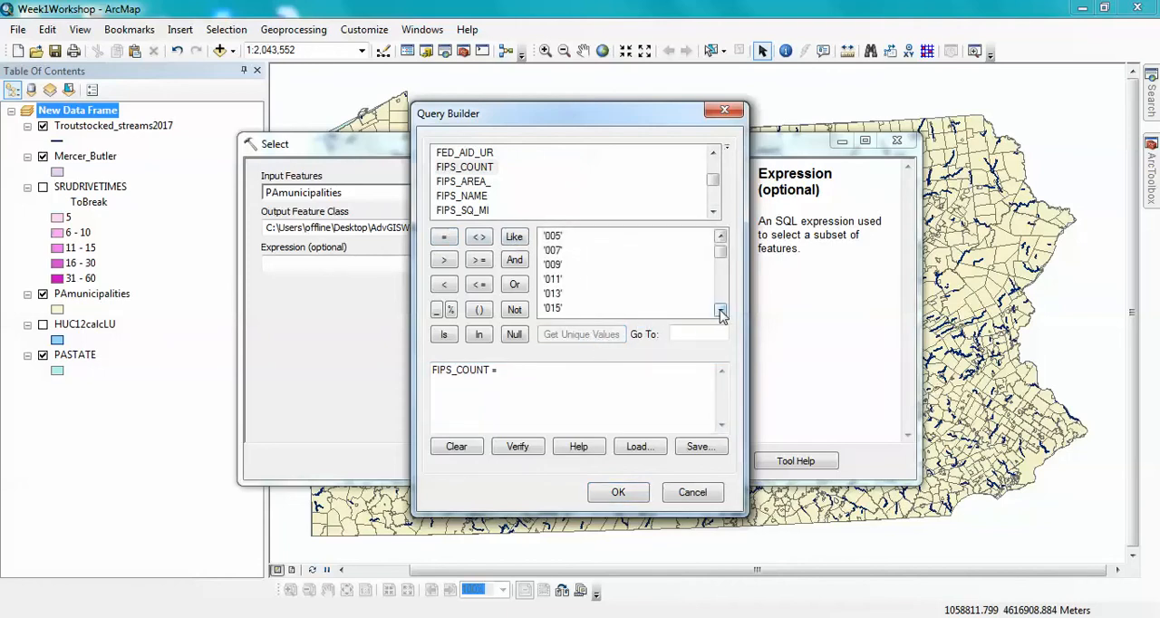
click(721, 311)
click(722, 310)
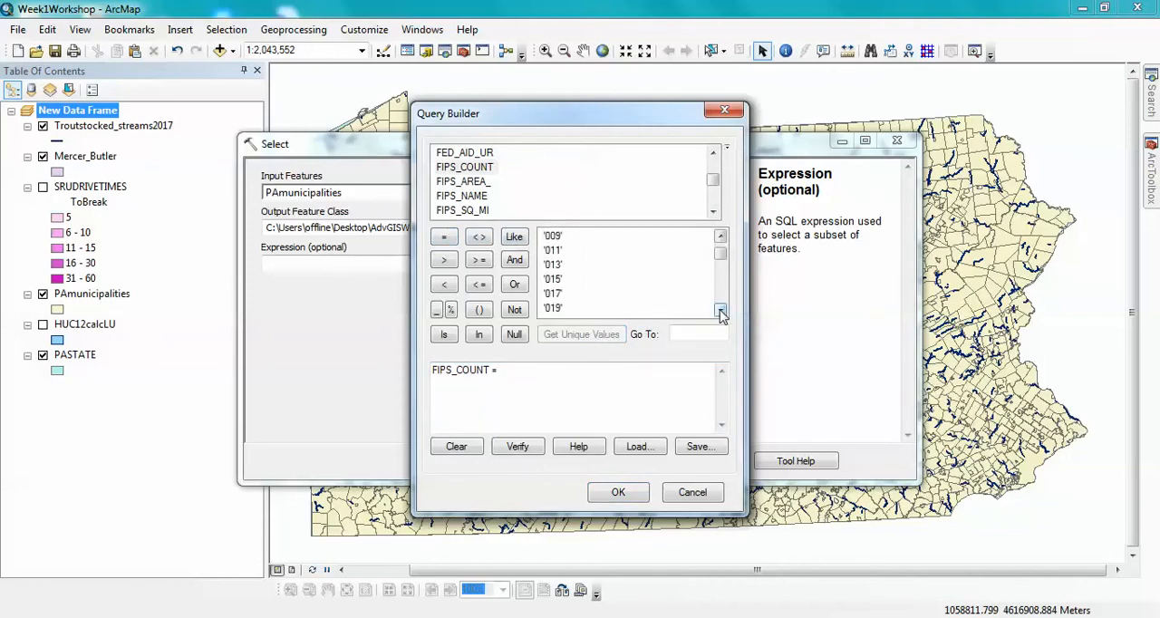
click(555, 308)
double_click(554, 309)
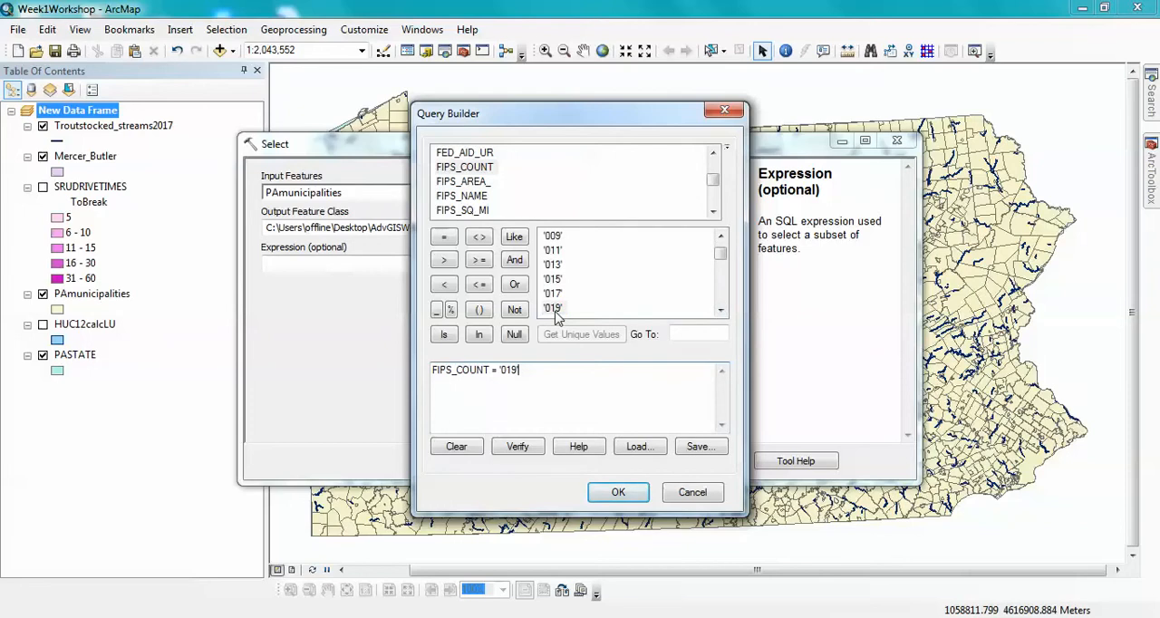
- Add OR FIPS_COUNT = '085' to the expression and run the Select tool to create Butler_Mer_muni
click(513, 284)
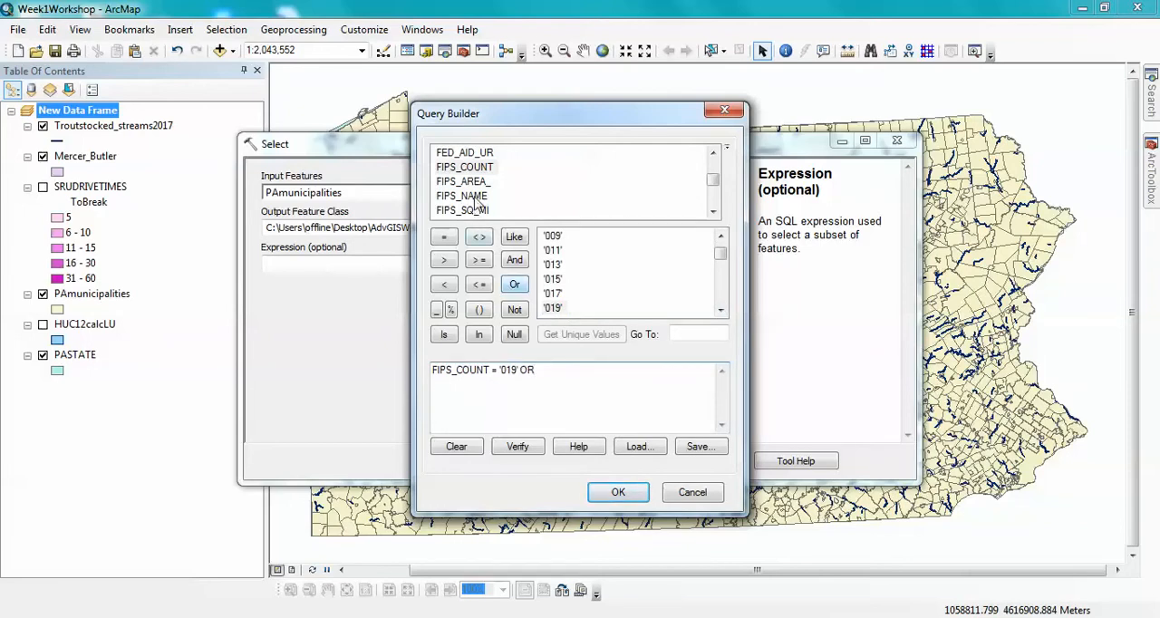
double_click(461, 168)
click(443, 236)
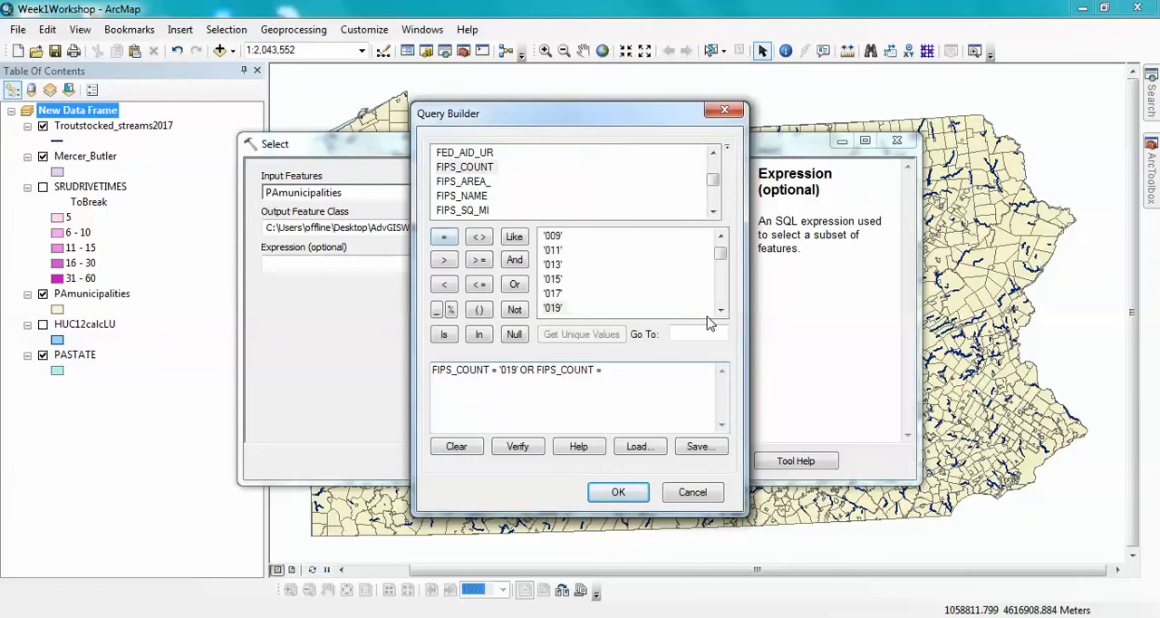
click(675, 333)
text(08)
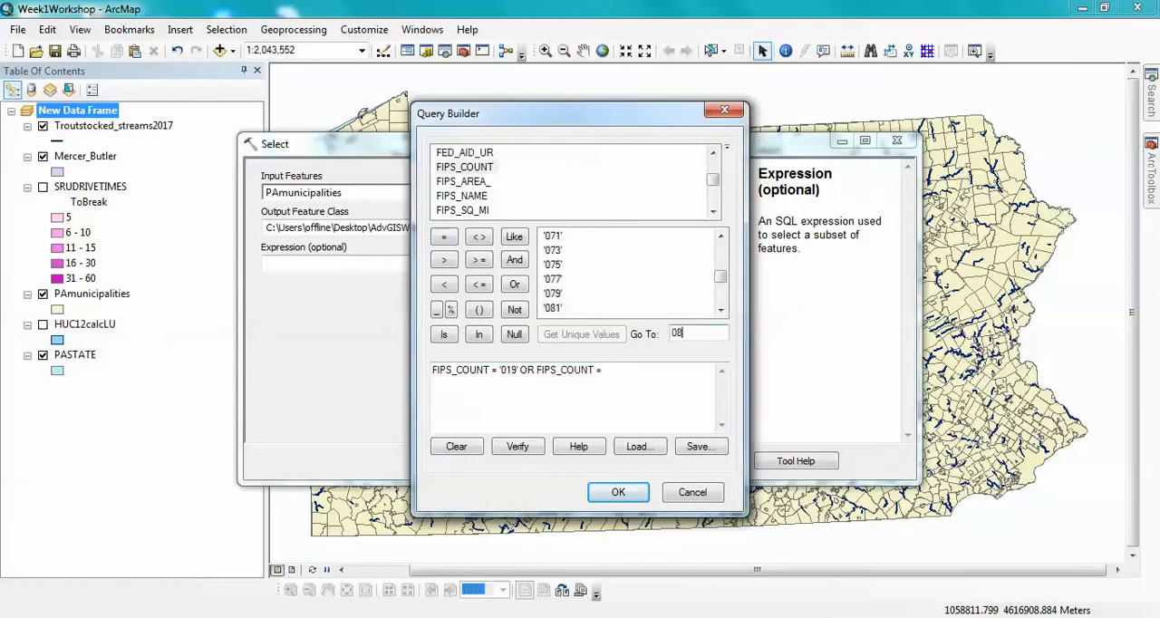
click(720, 311)
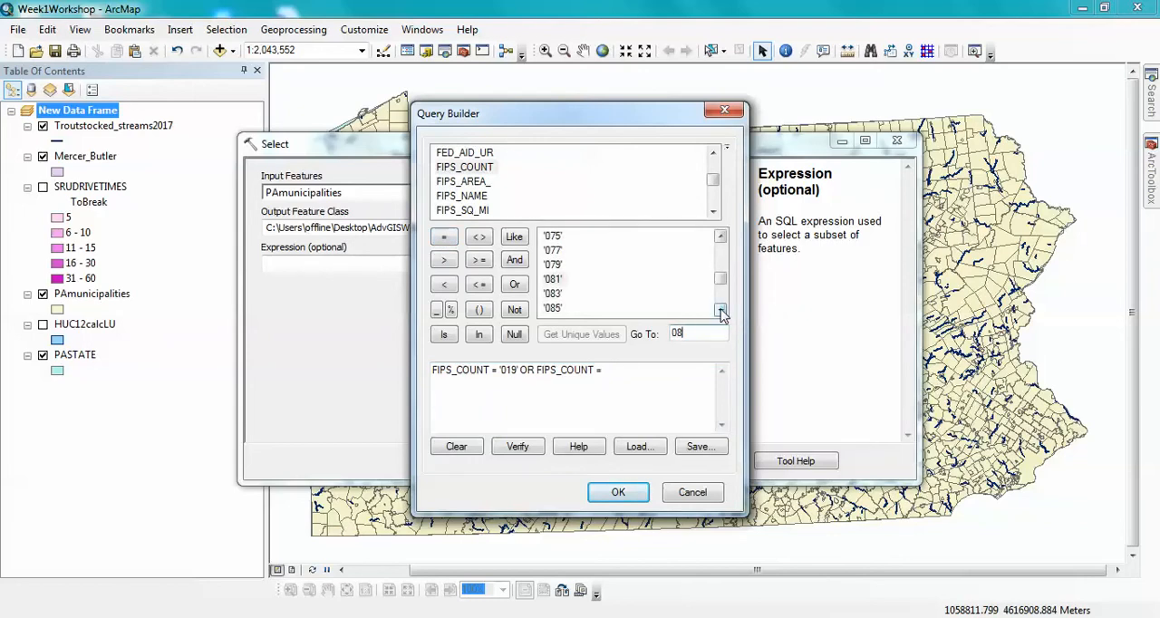
double_click(552, 308)
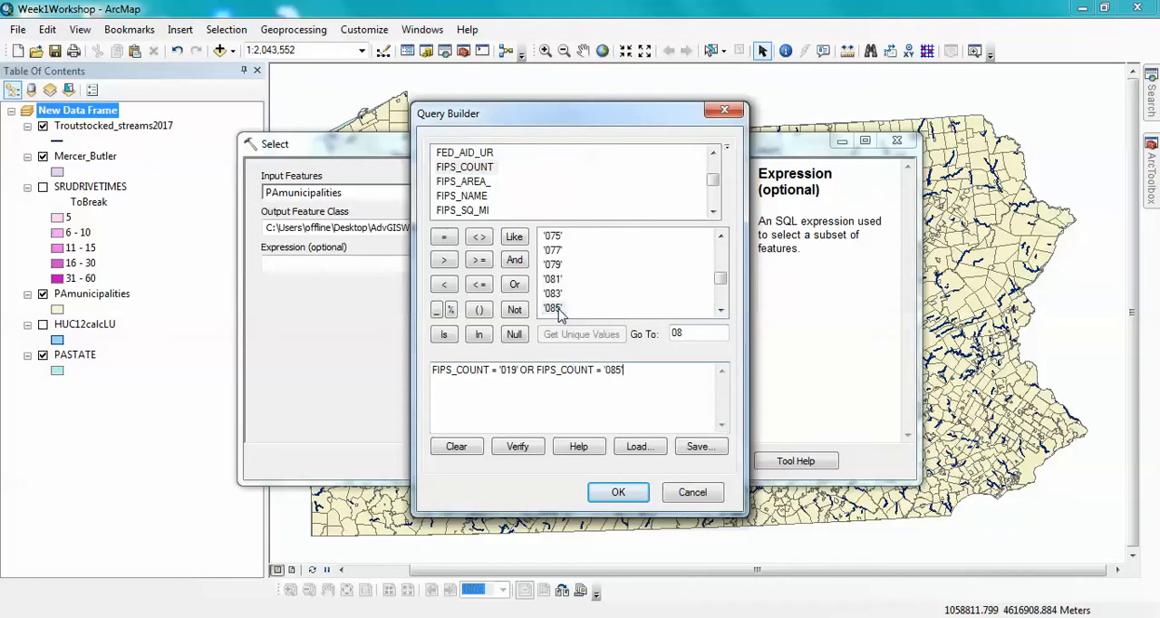
click(622, 493)
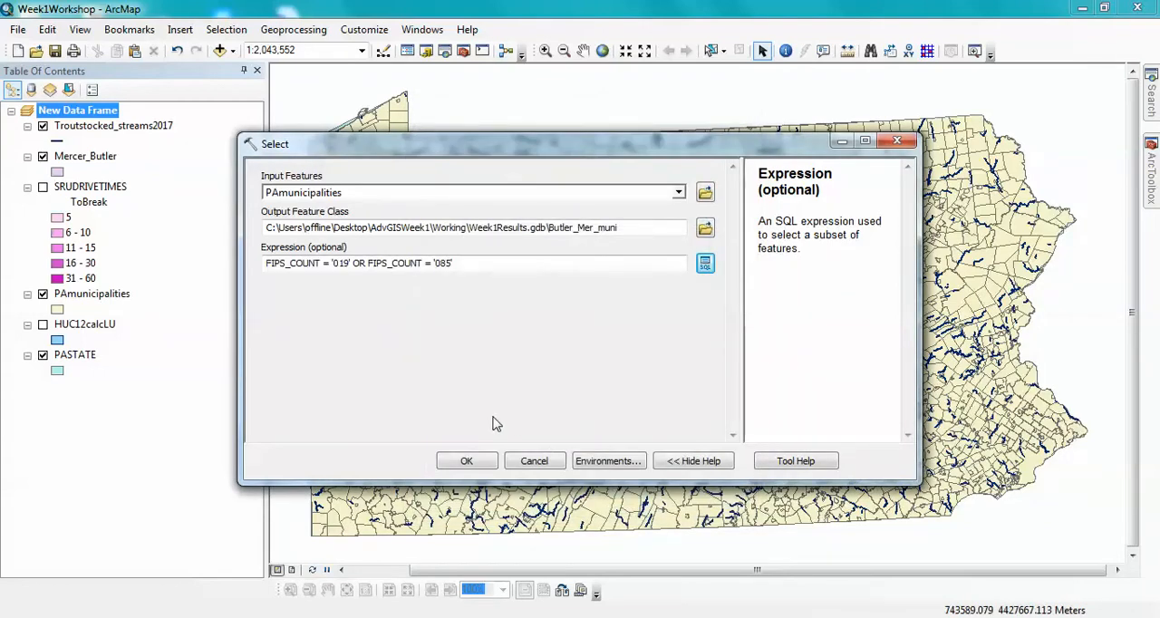
click(467, 462)
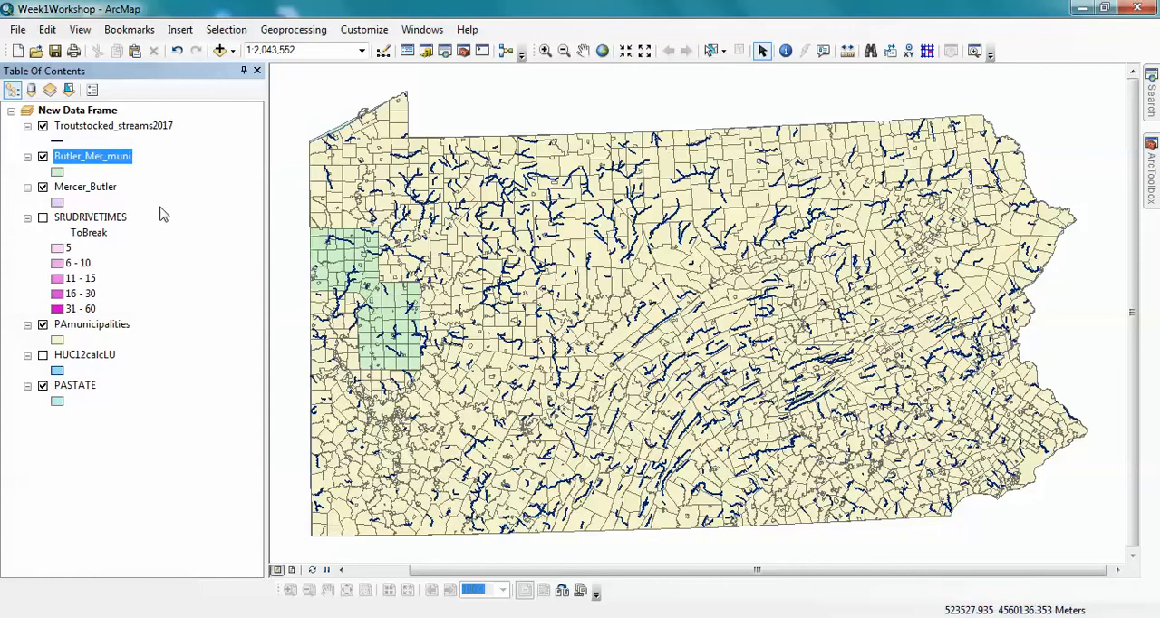
- Remove the PAmunicipalities layer from the map and turn on the HUC12calcLU layer
right_click(102, 328)
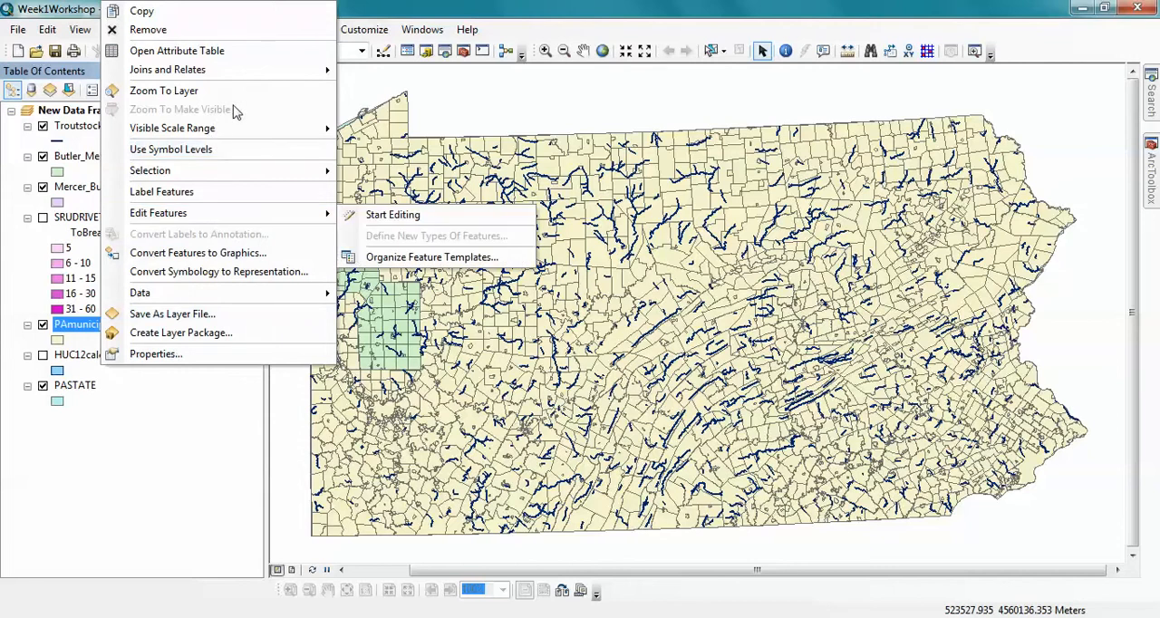
click(166, 30)
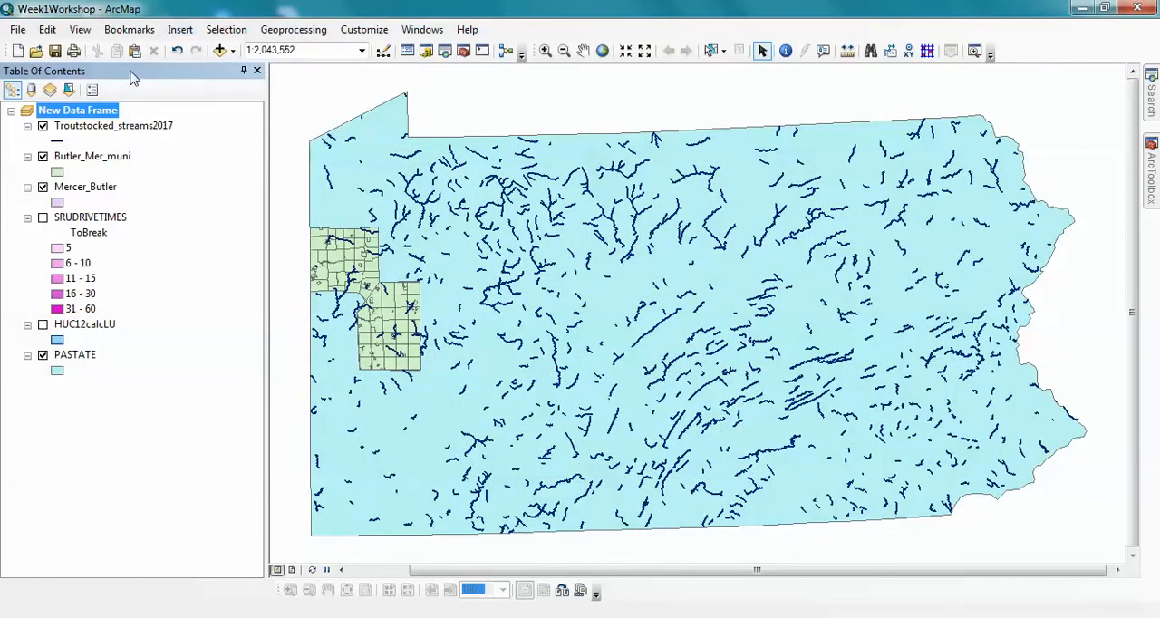
click(42, 157)
click(43, 324)
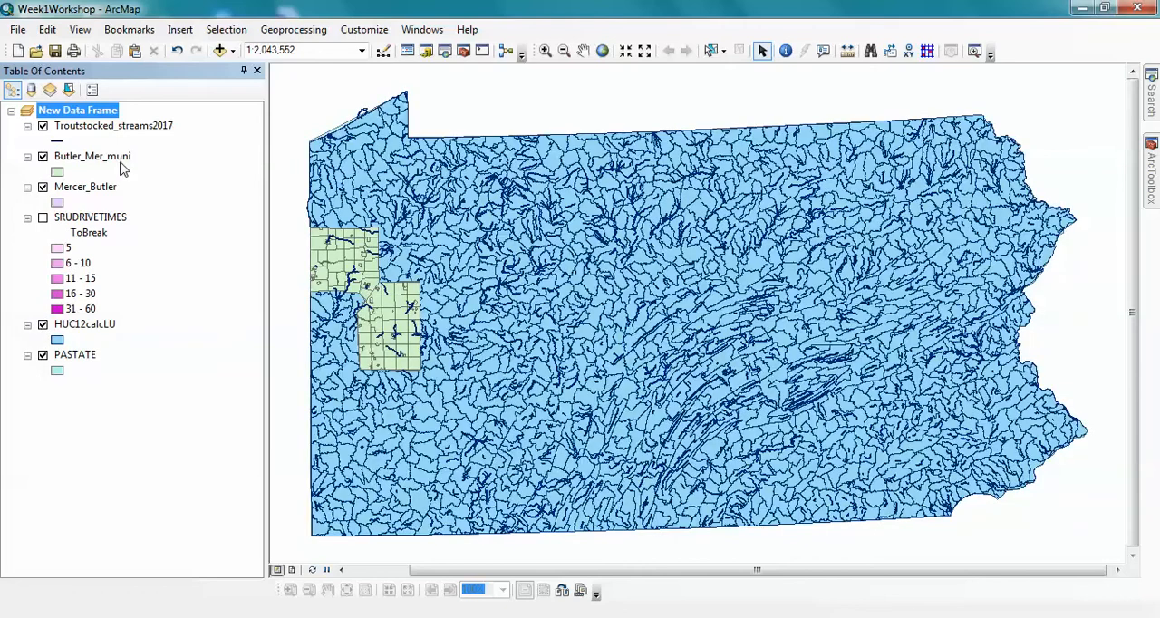
- Give the Mercer_Butler layer the Hollow symbol and turn off the Troutstocked_streams2017 and Butler_Mer_muni layers
click(43, 126)
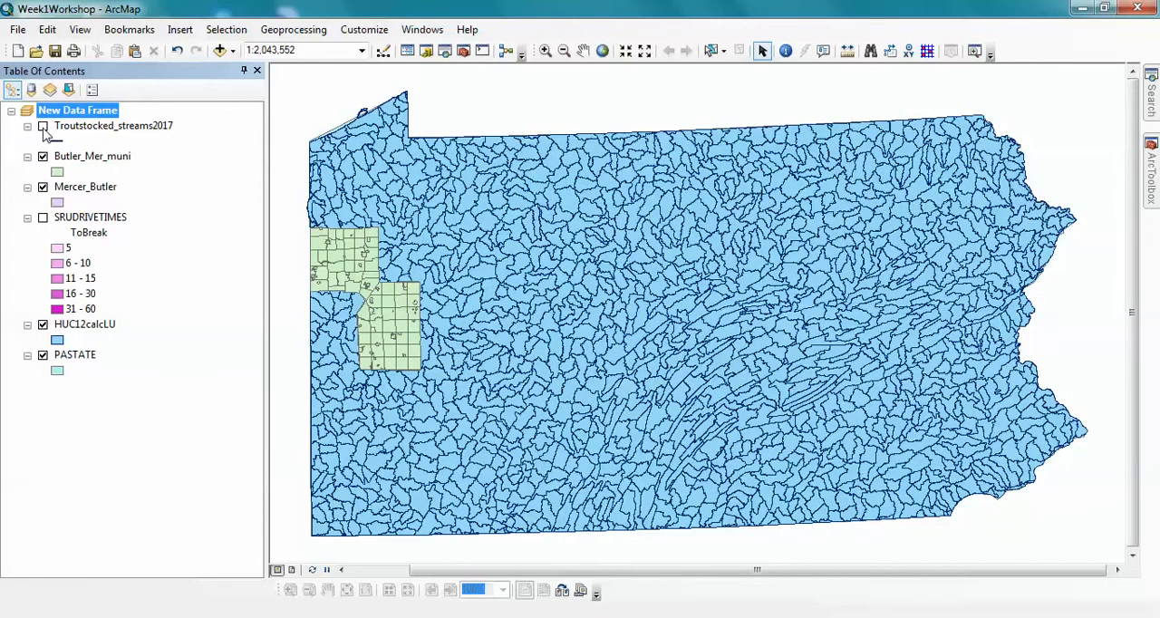
click(59, 202)
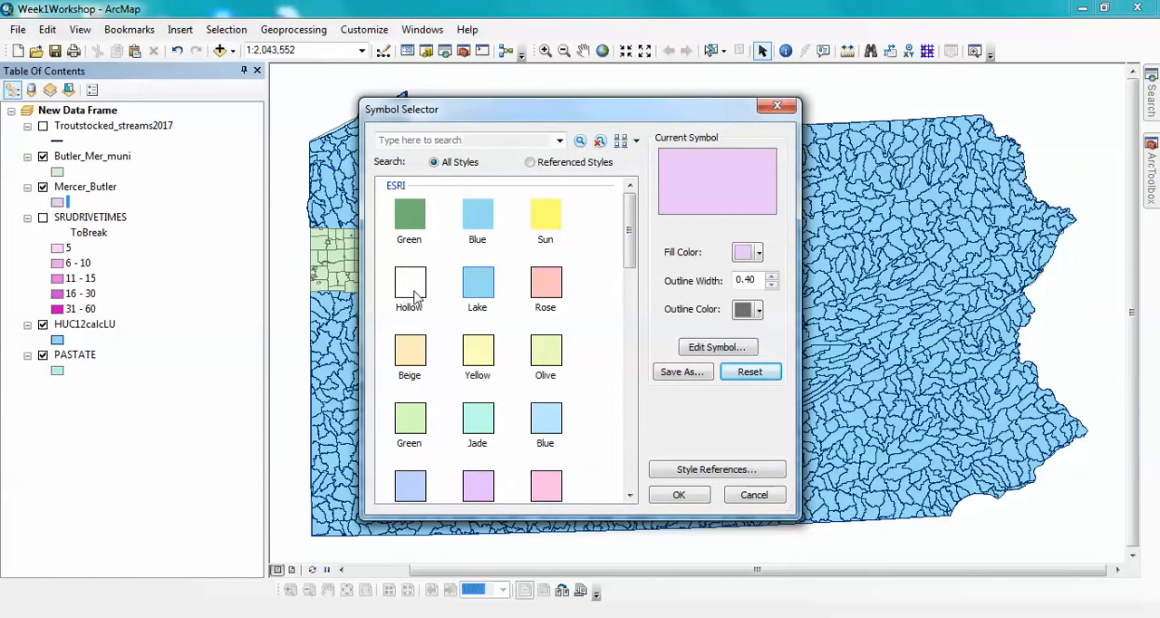
click(412, 288)
click(679, 495)
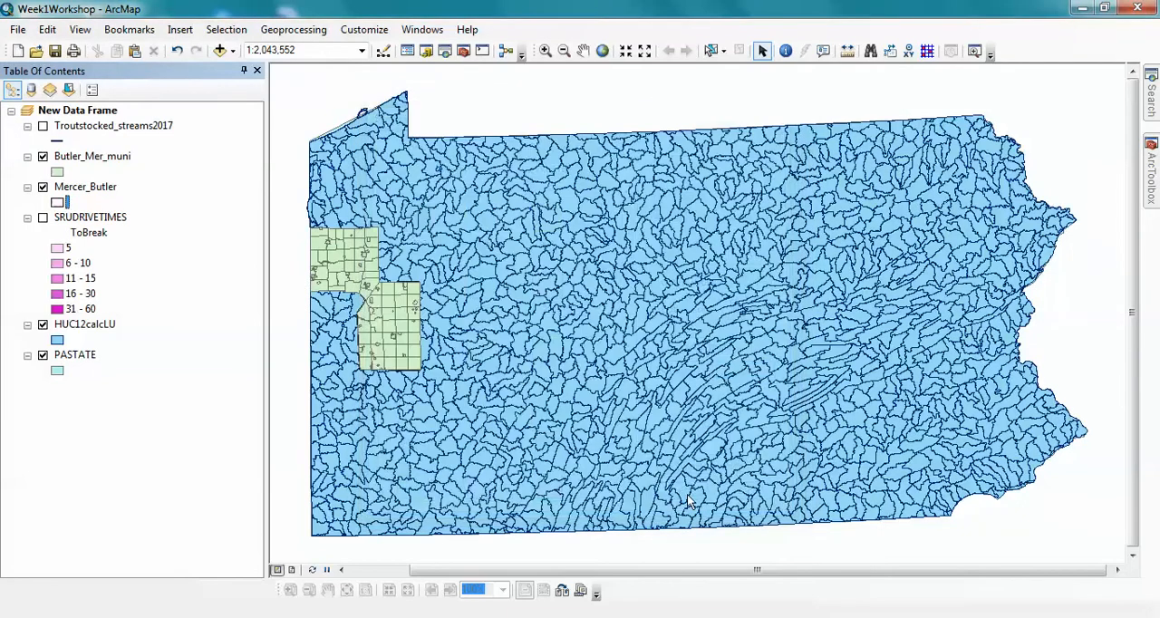
click(43, 156)
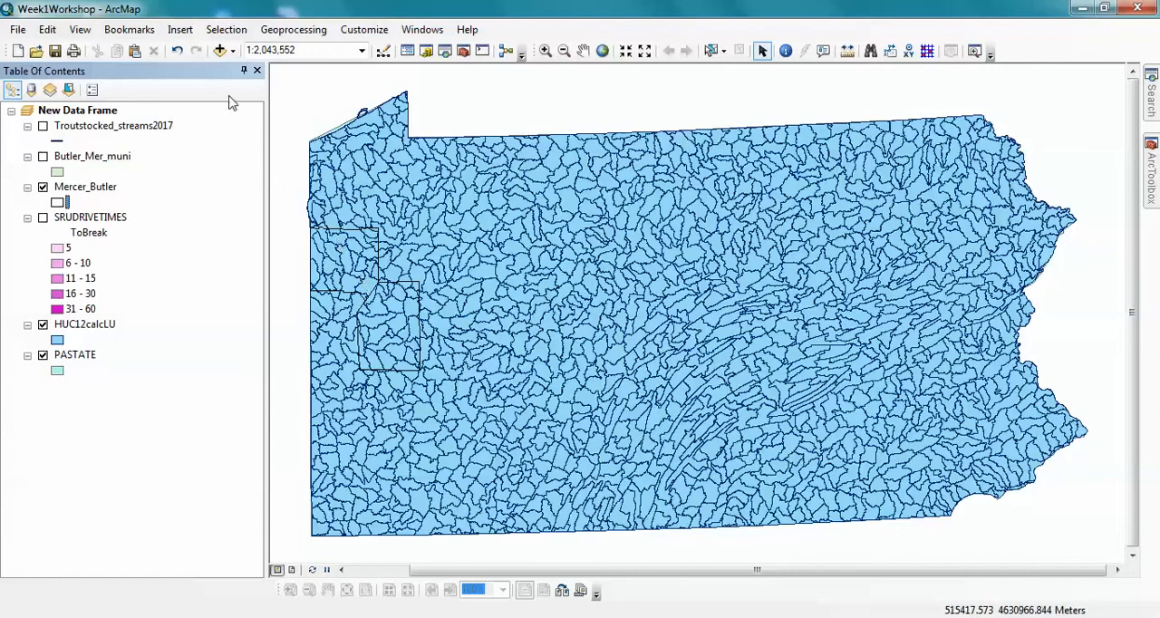
- Select by location the HUC12calcLU features that intersect the Mercer_Butler source layer
click(228, 30)
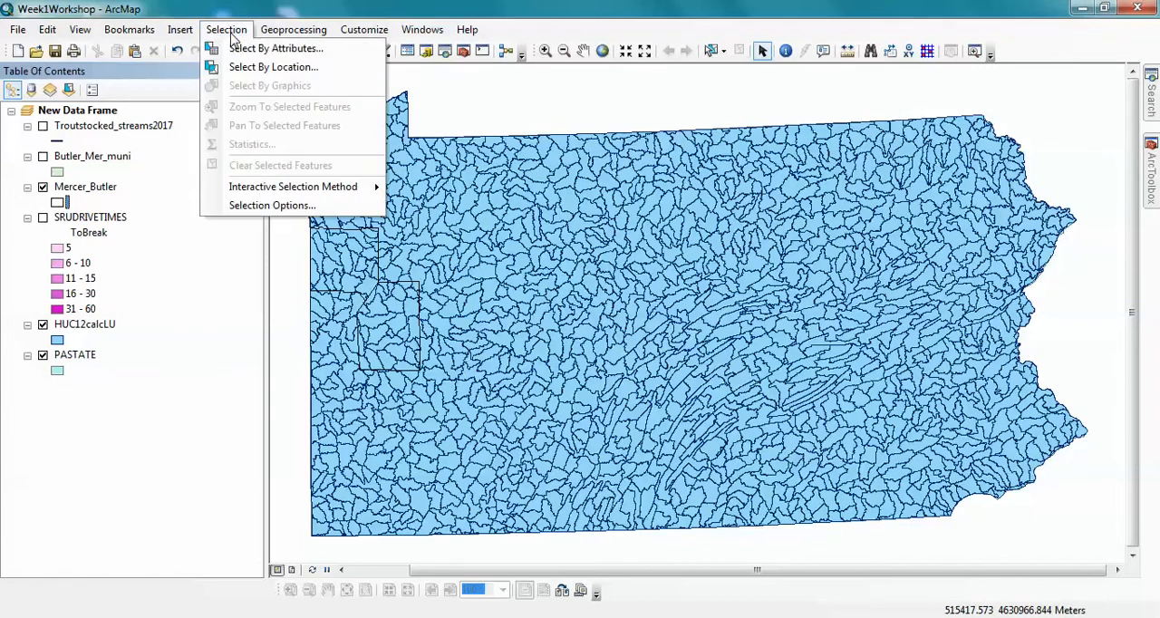
click(250, 68)
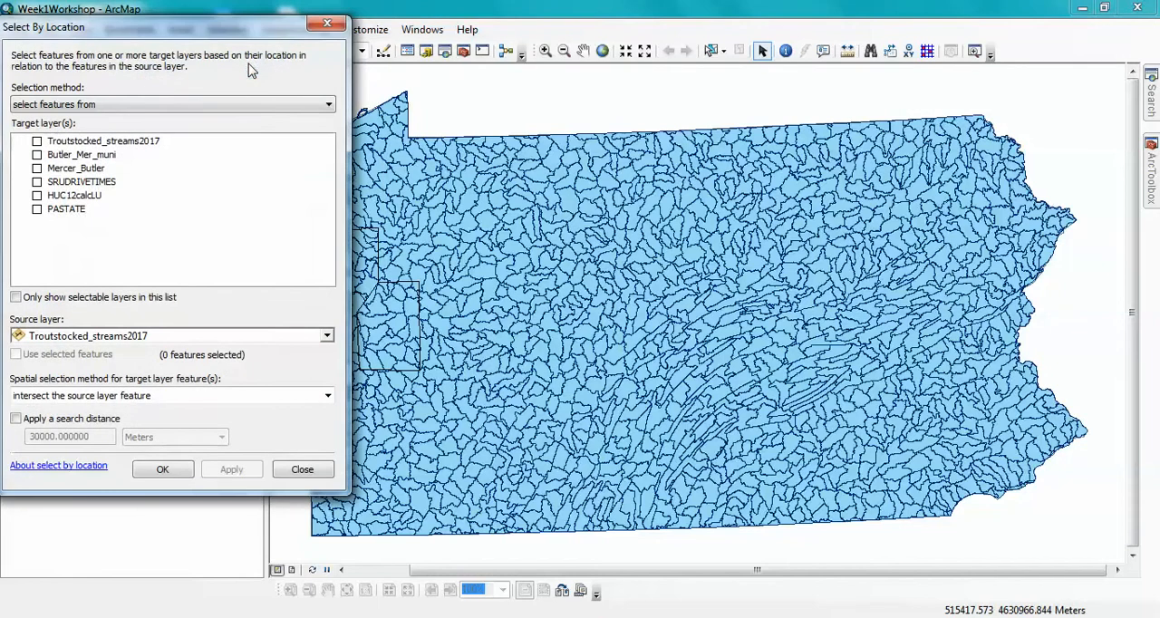
click(40, 201)
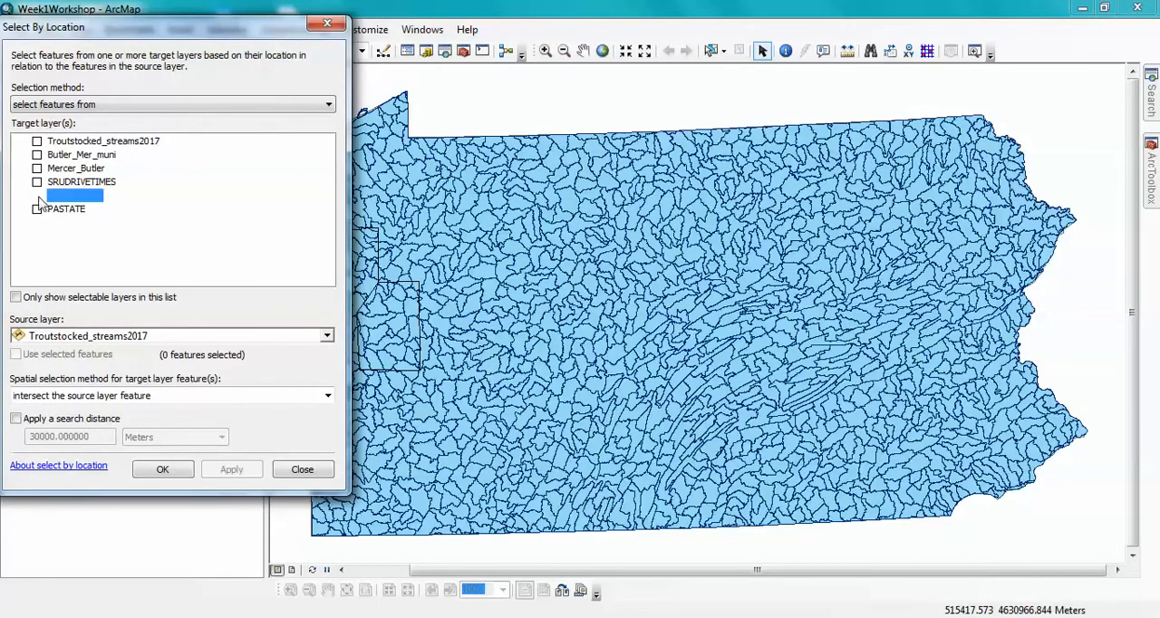
click(37, 196)
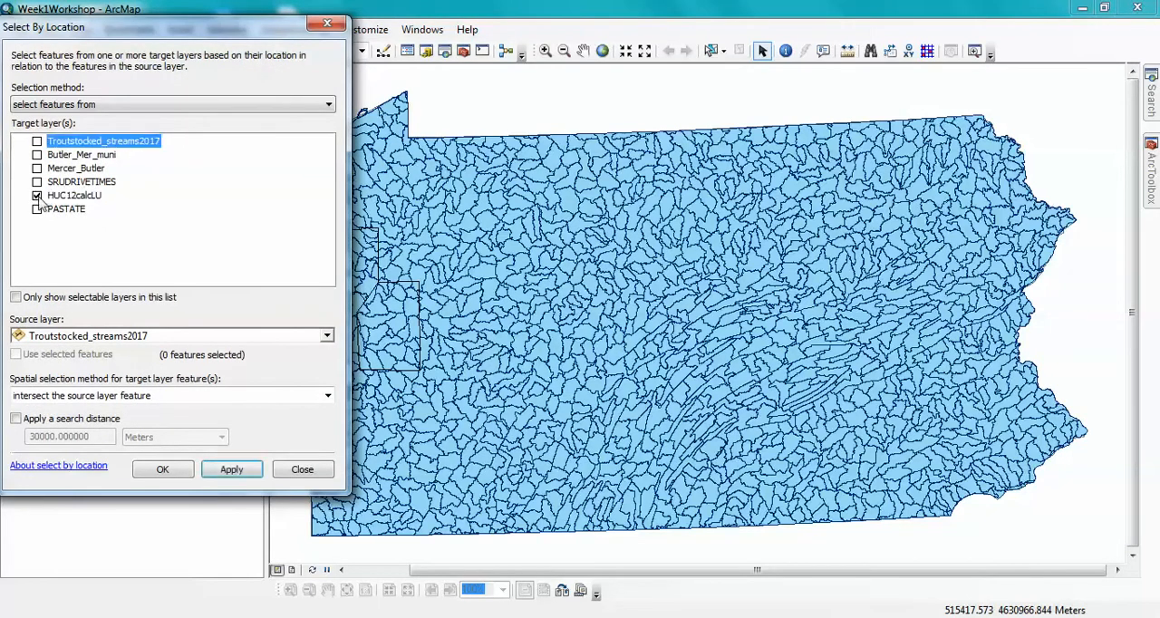
click(327, 337)
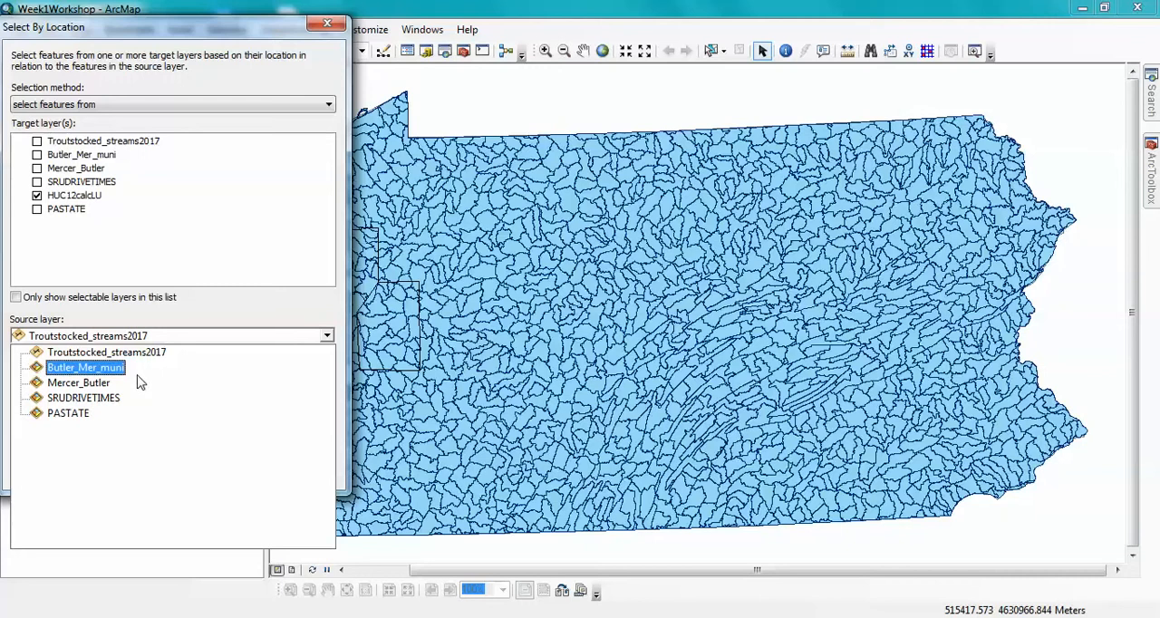
click(102, 385)
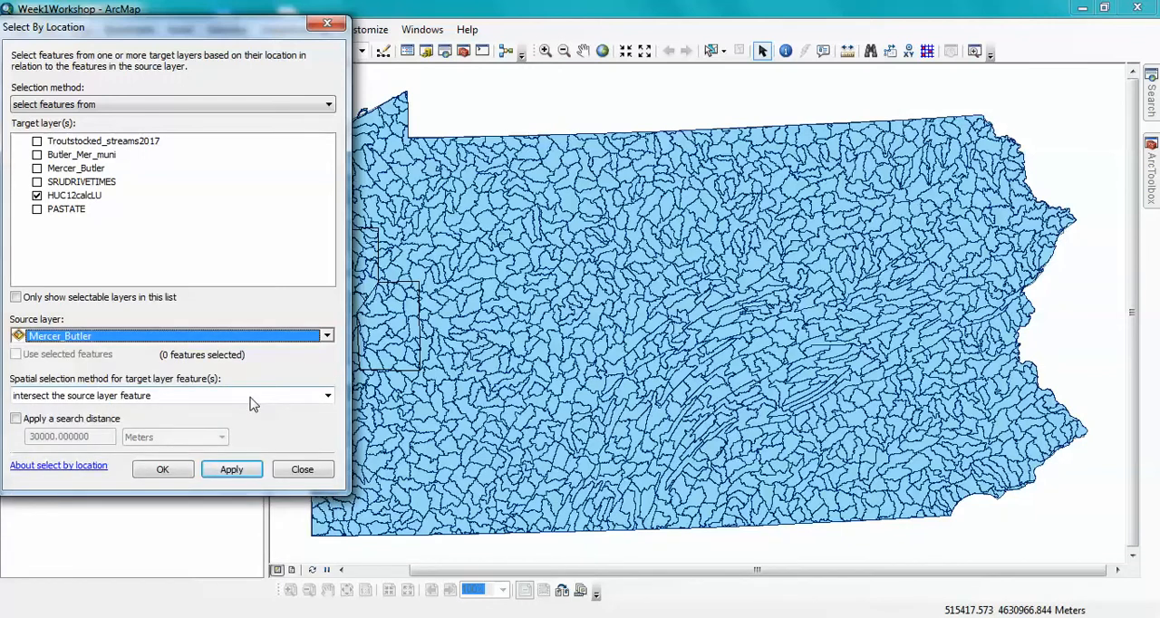
click(328, 397)
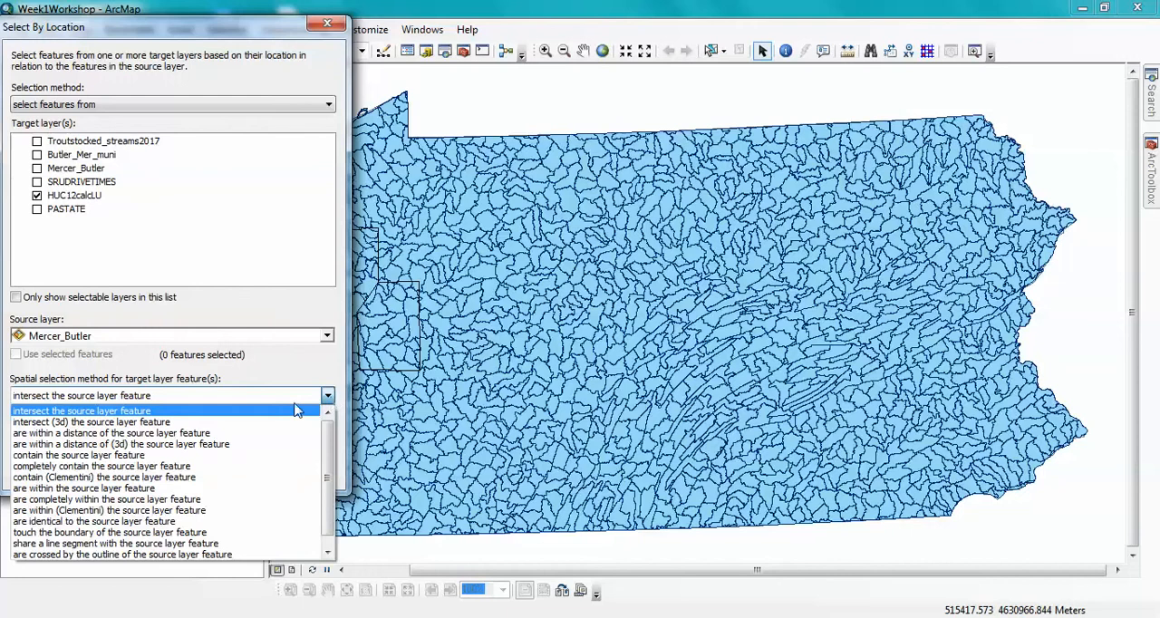
click(250, 411)
click(232, 468)
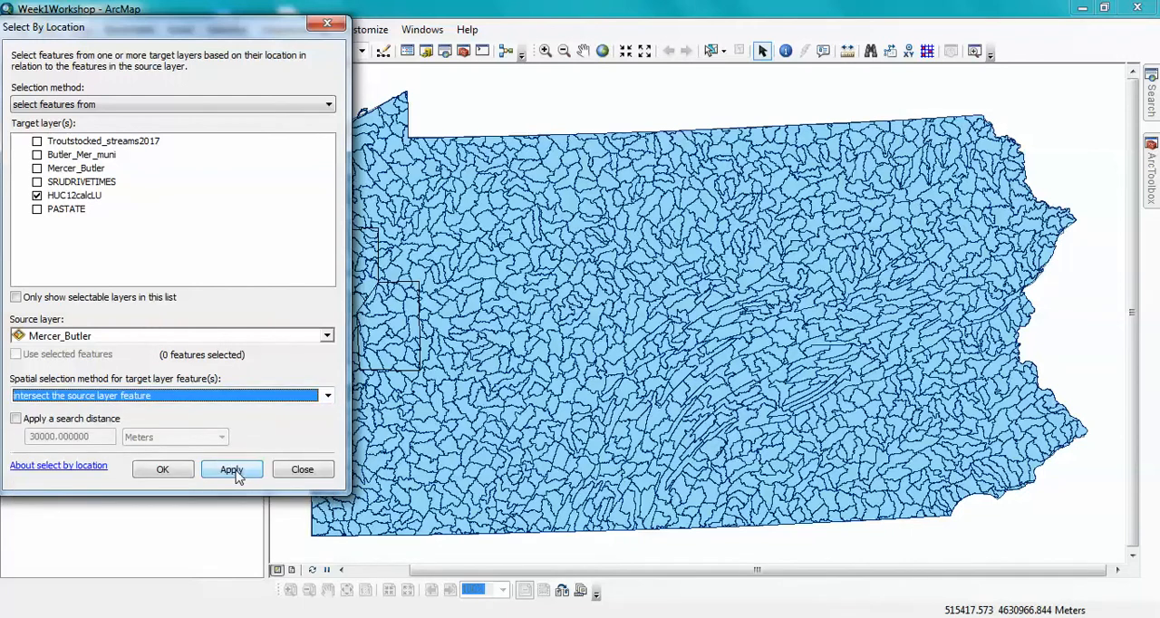
click(163, 469)
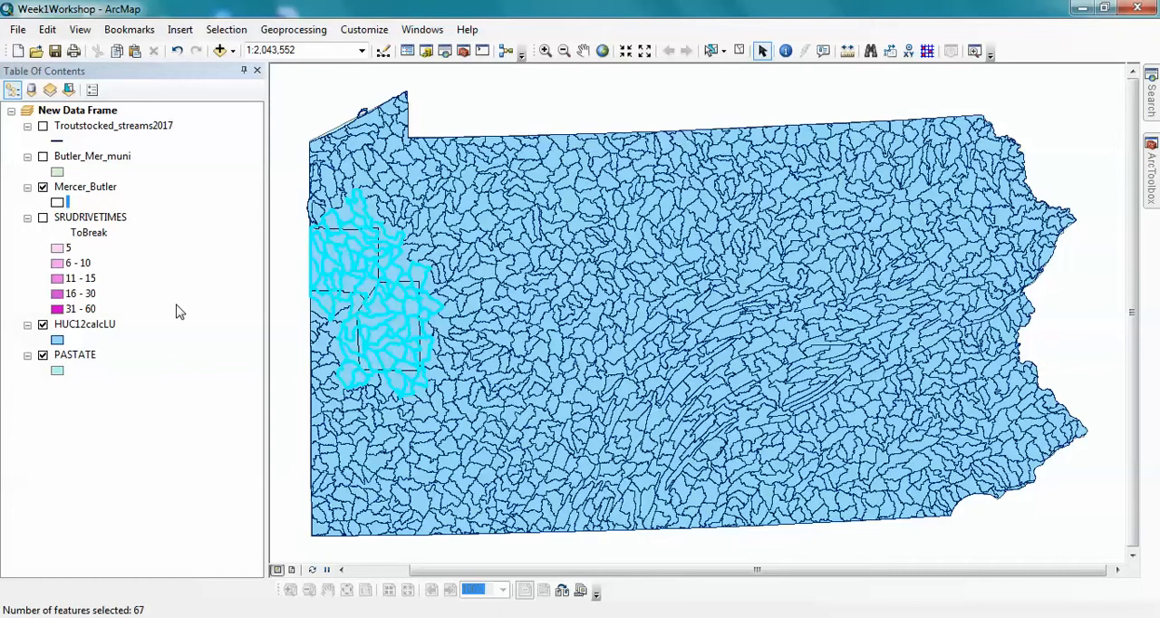
- Start exporting the selected HUC12calcLU features, keeping the layer's source coordinate system, and choose Week1Results.gdb as the destination
right_click(107, 330)
mouse_move(290, 295)
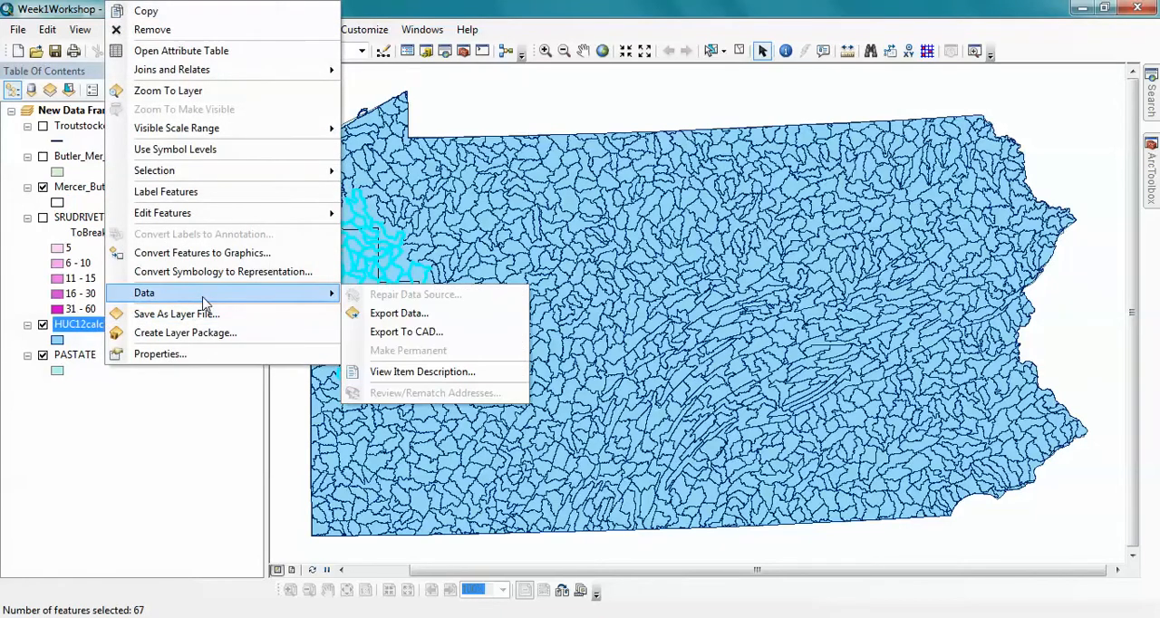
click(399, 313)
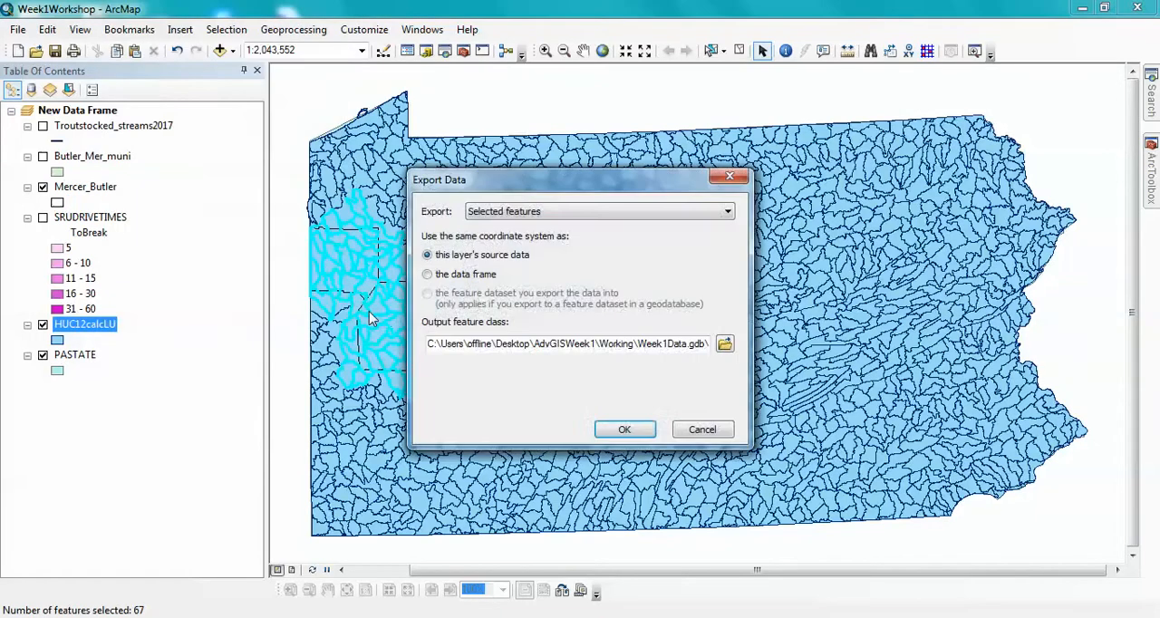
click(725, 344)
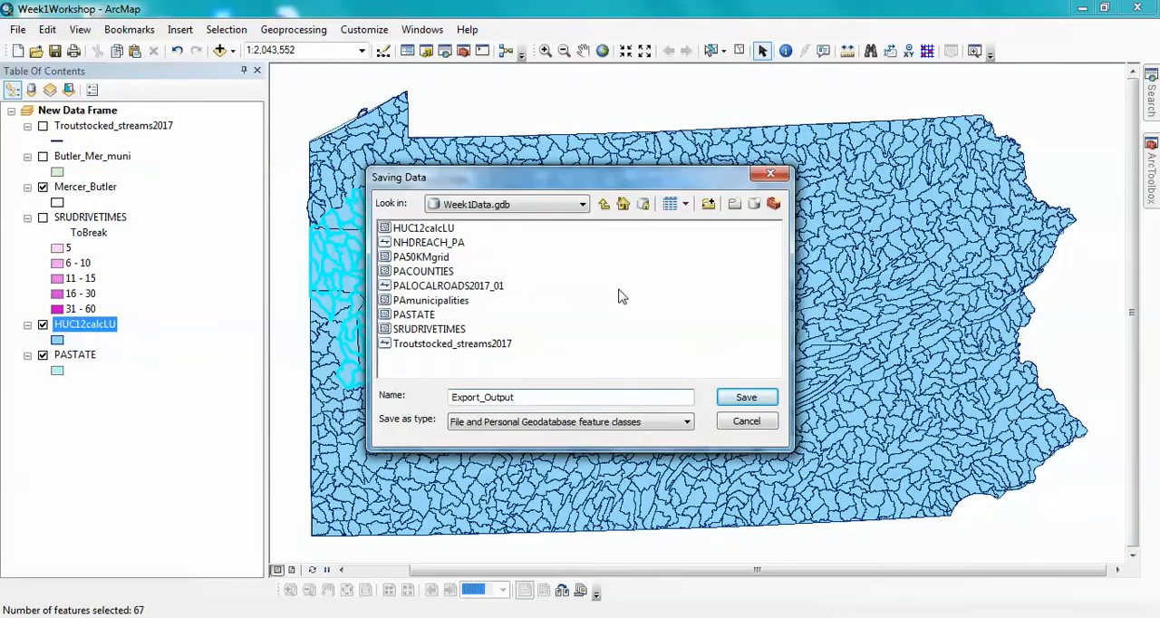
click(605, 205)
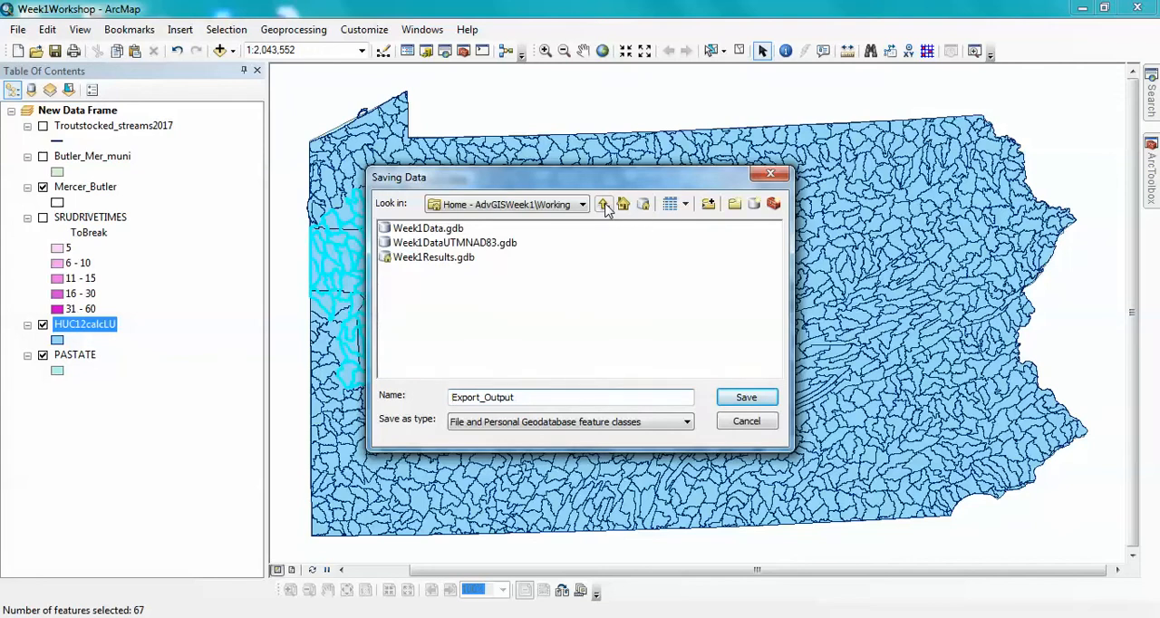
double_click(437, 259)
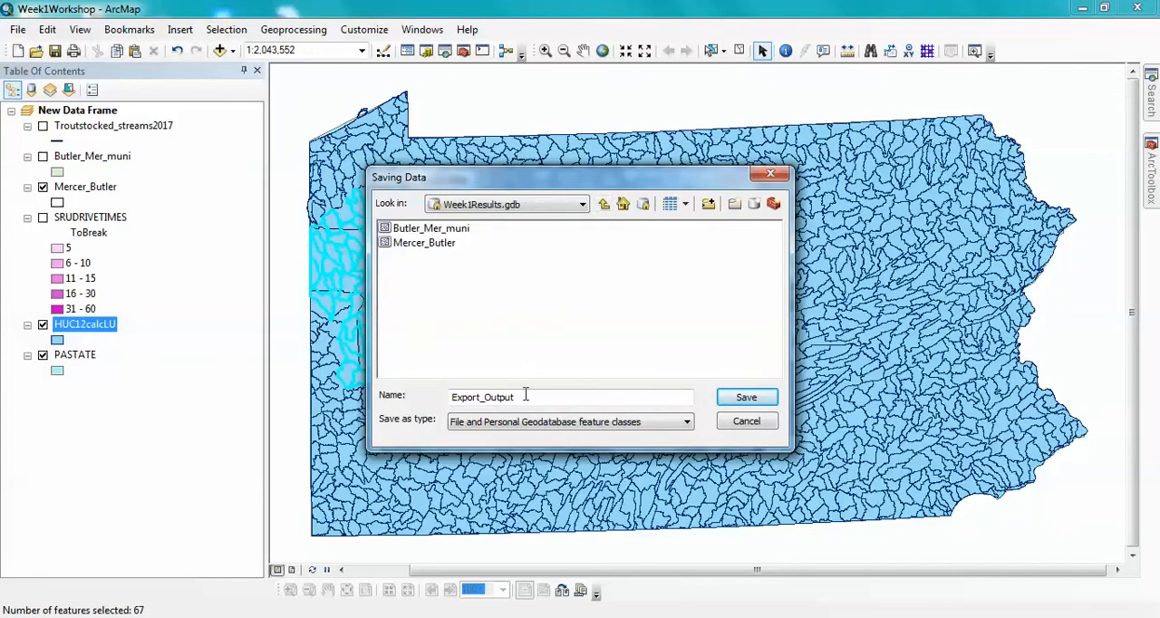
- Export the selection as HUCINtersect with the result added to the map, and clear the selected features
drag(525, 396, 383, 396)
text(HUCINtersect)
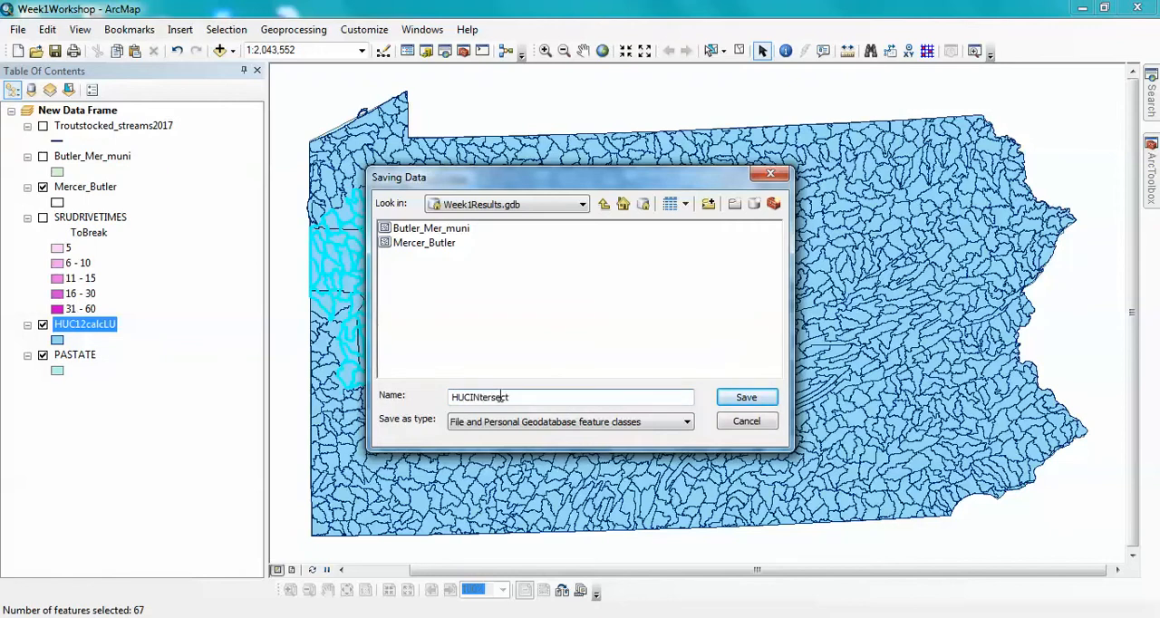
click(745, 397)
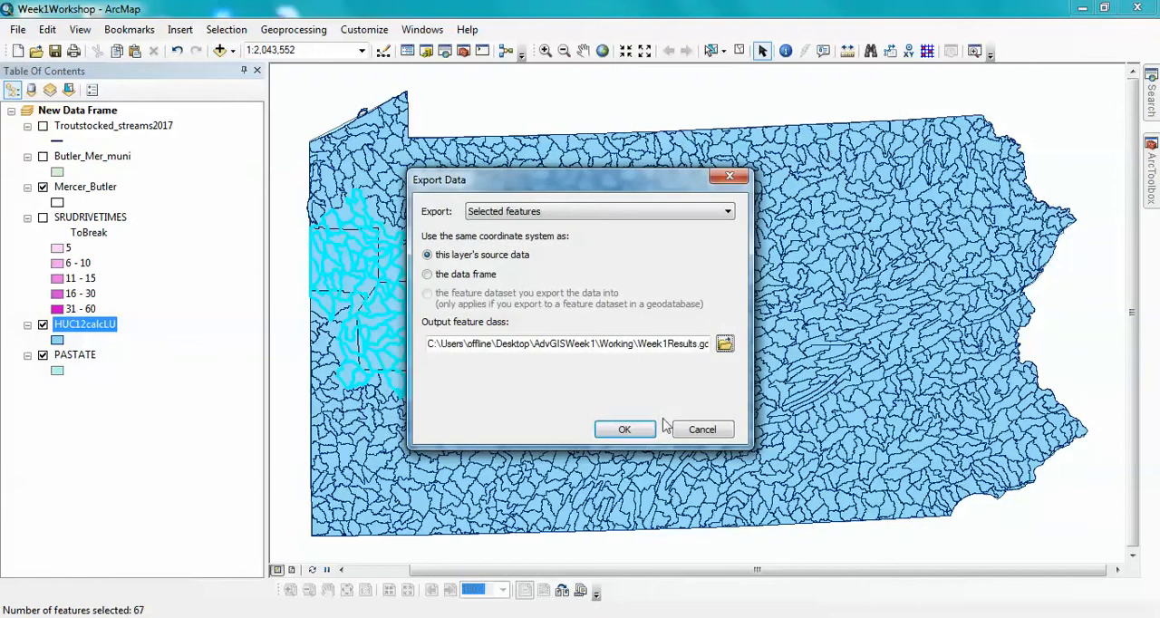
click(624, 429)
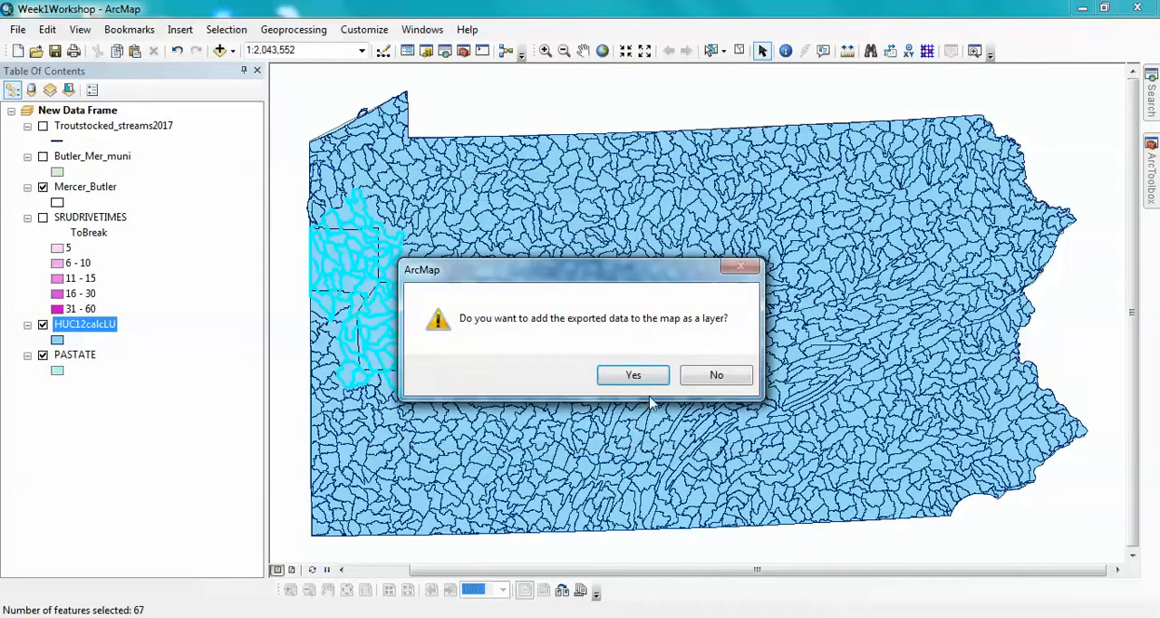
click(633, 377)
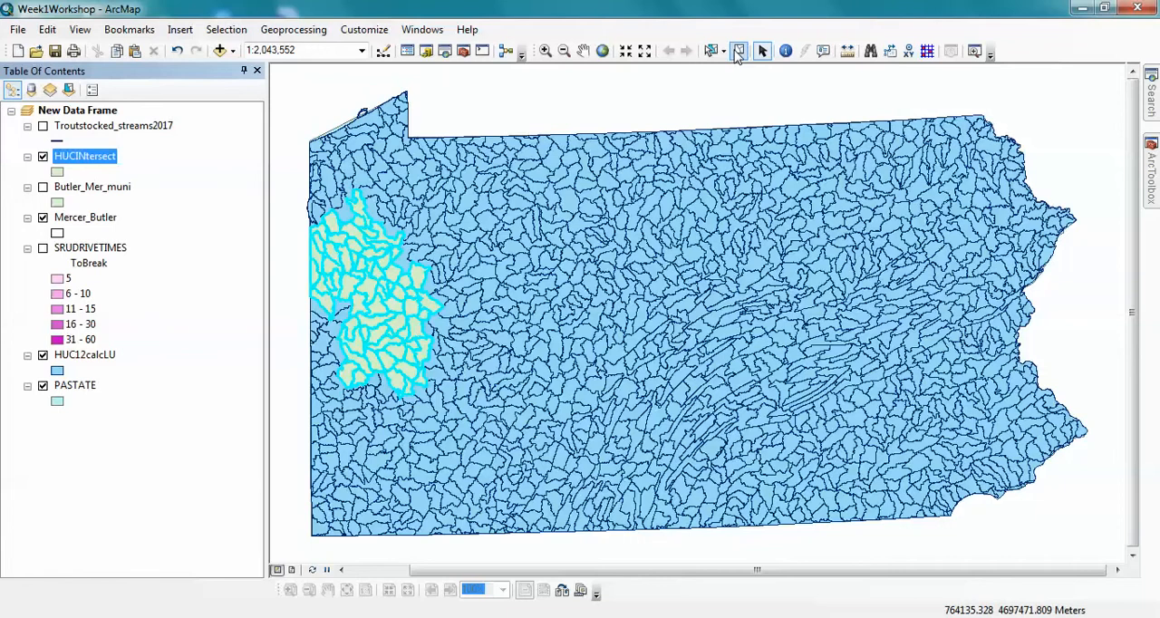
click(737, 52)
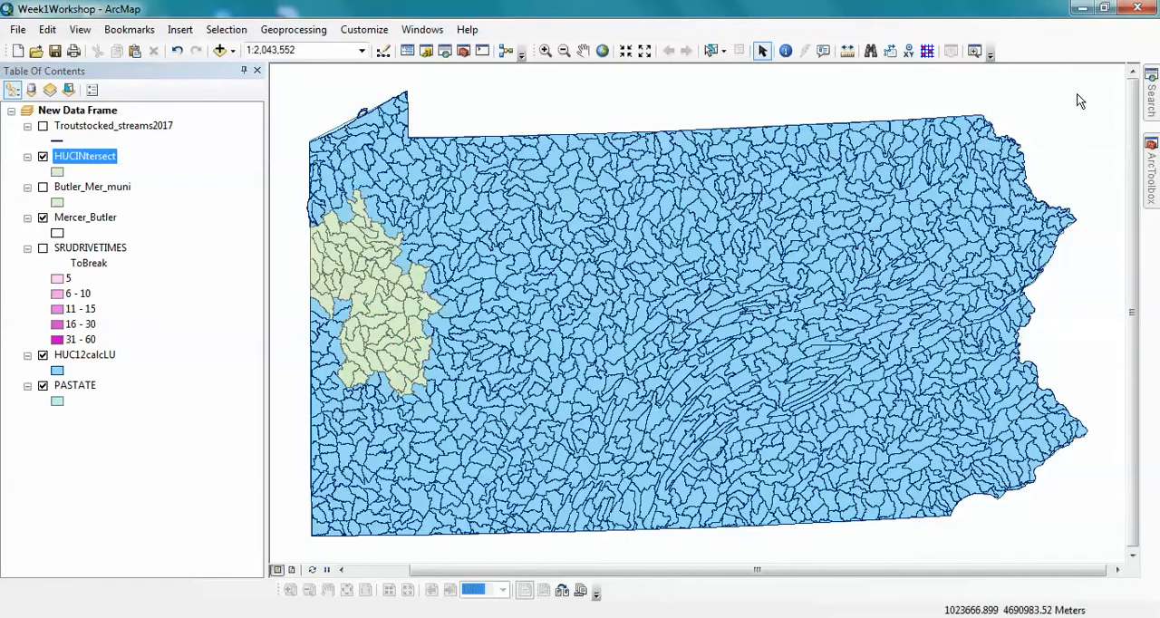
- Open the Clip tool and set HUC12calcLU as the input features and Mercer_Butler as the clip features
click(1152, 176)
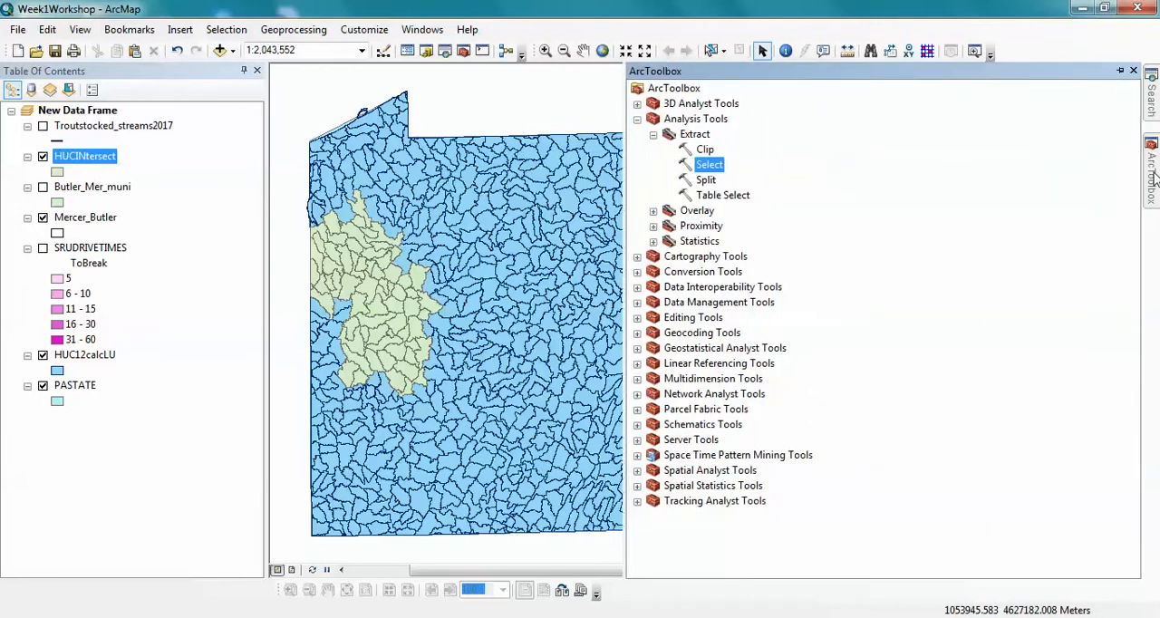
double_click(706, 151)
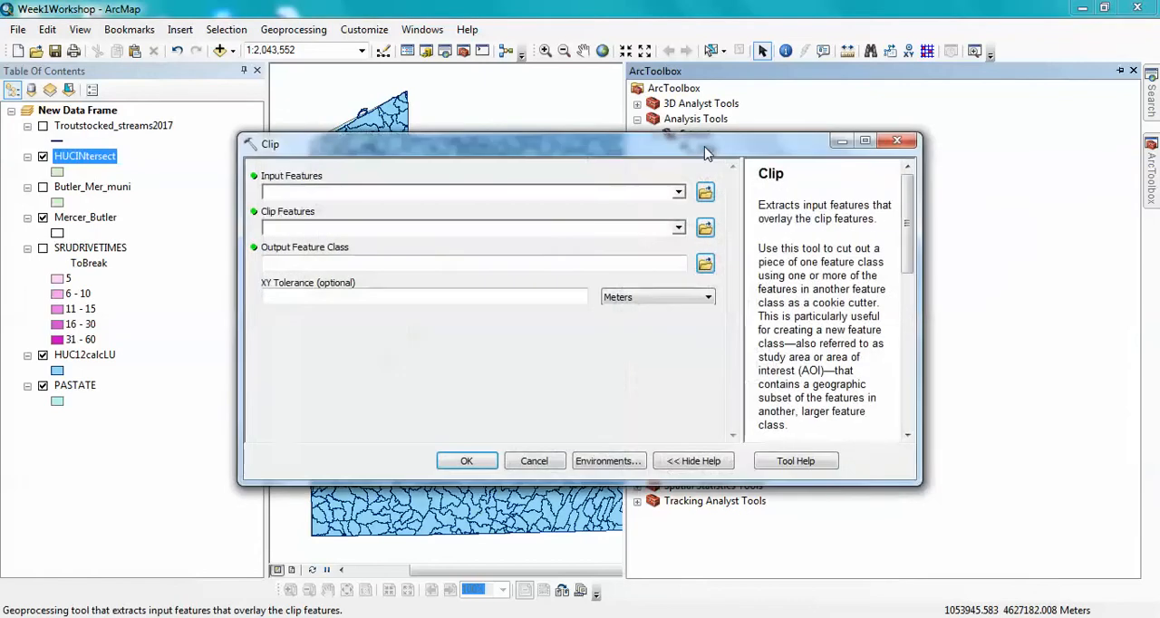
click(679, 193)
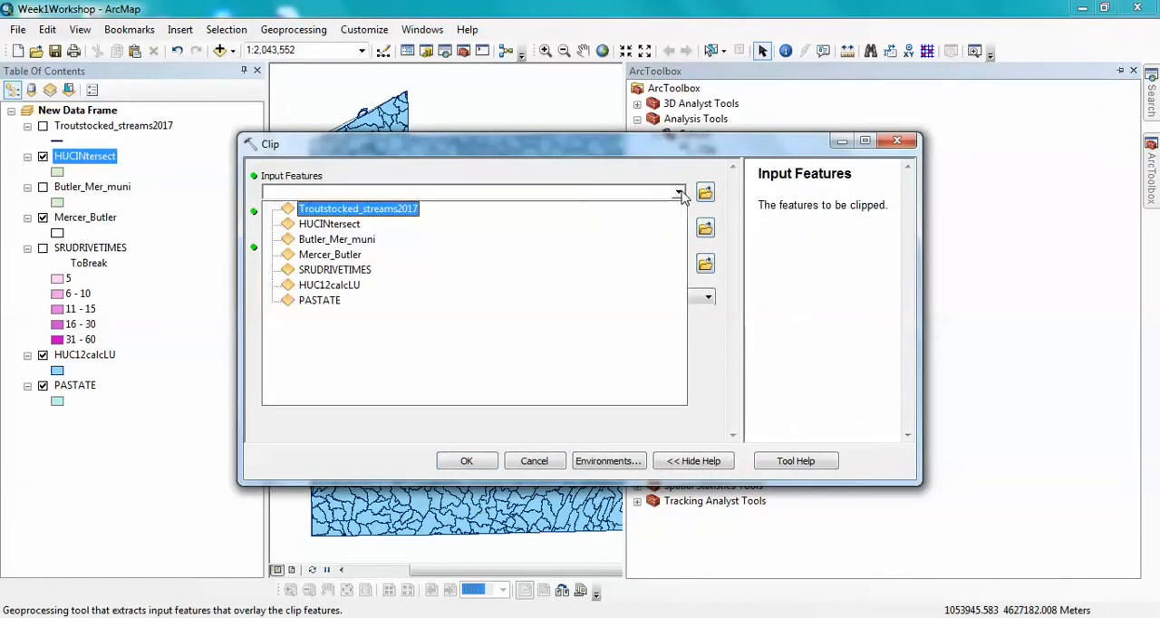
click(334, 258)
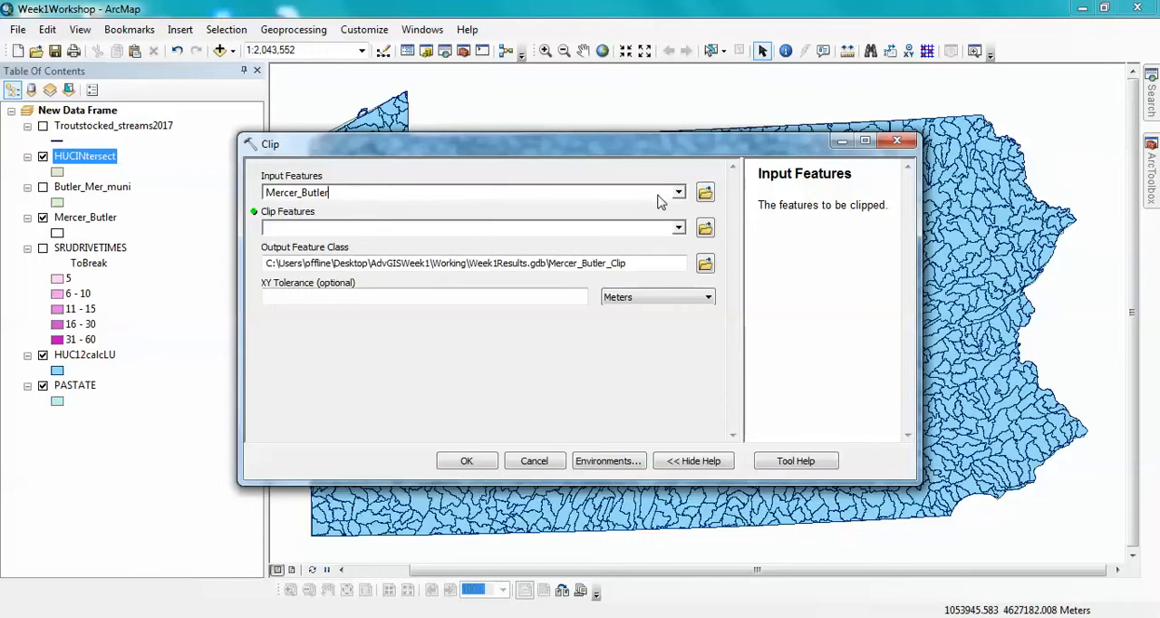
click(616, 234)
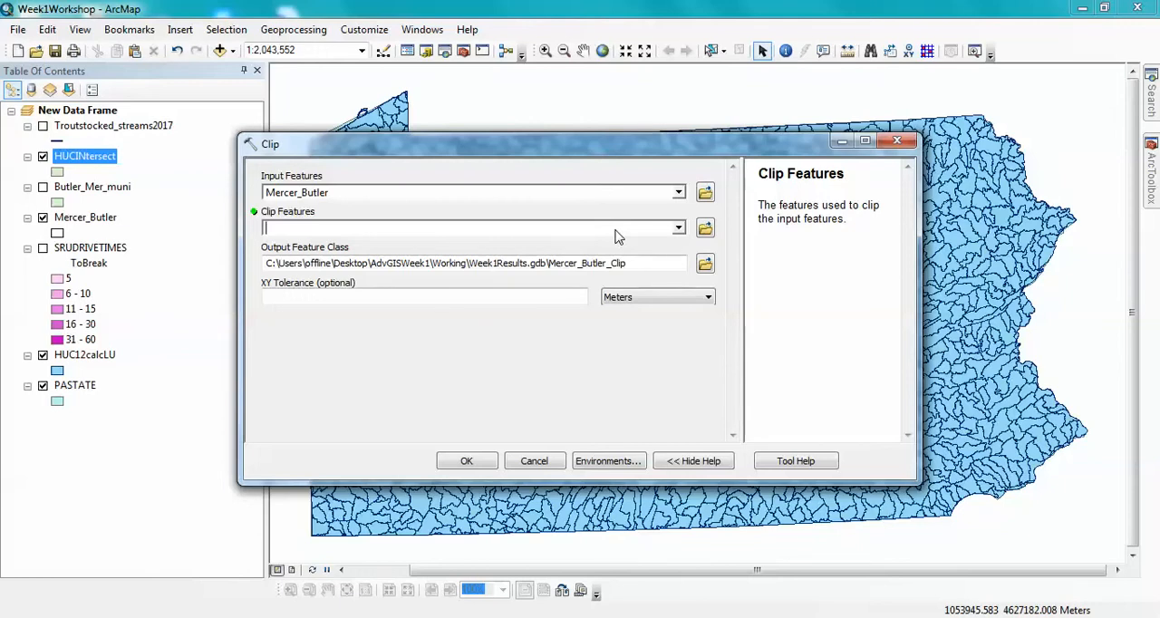
click(679, 192)
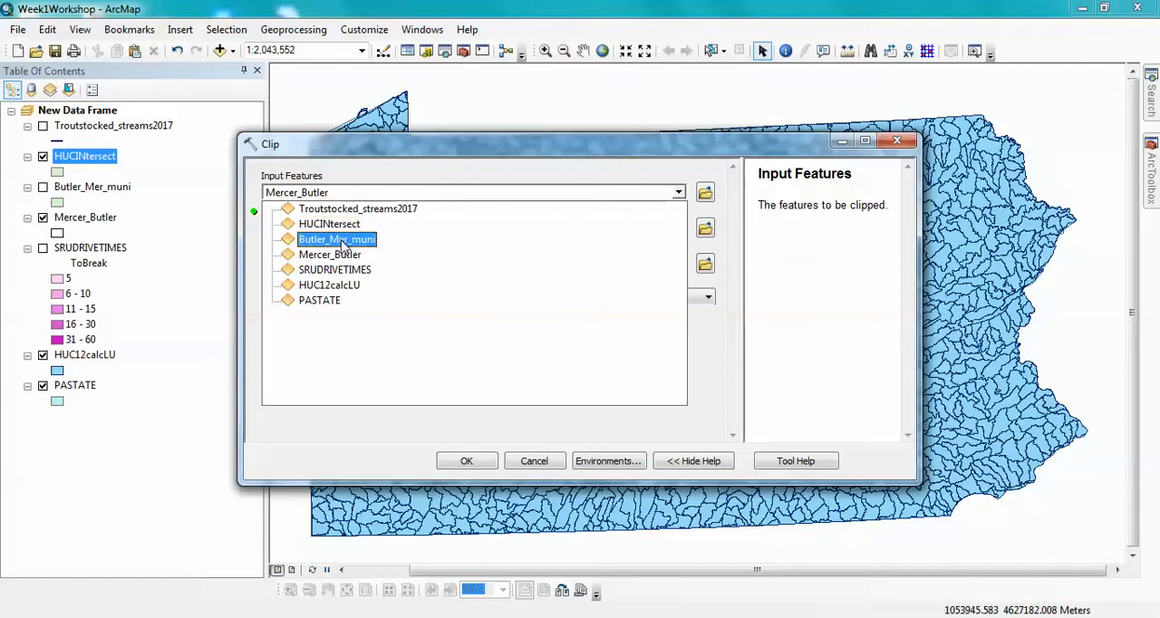
click(337, 287)
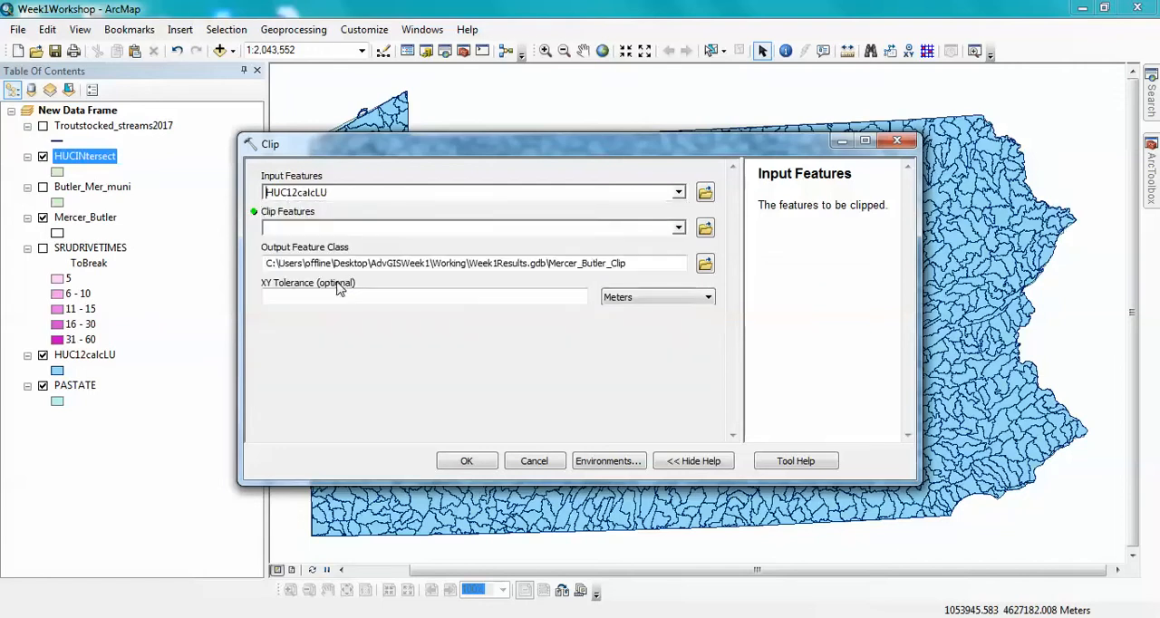
click(679, 227)
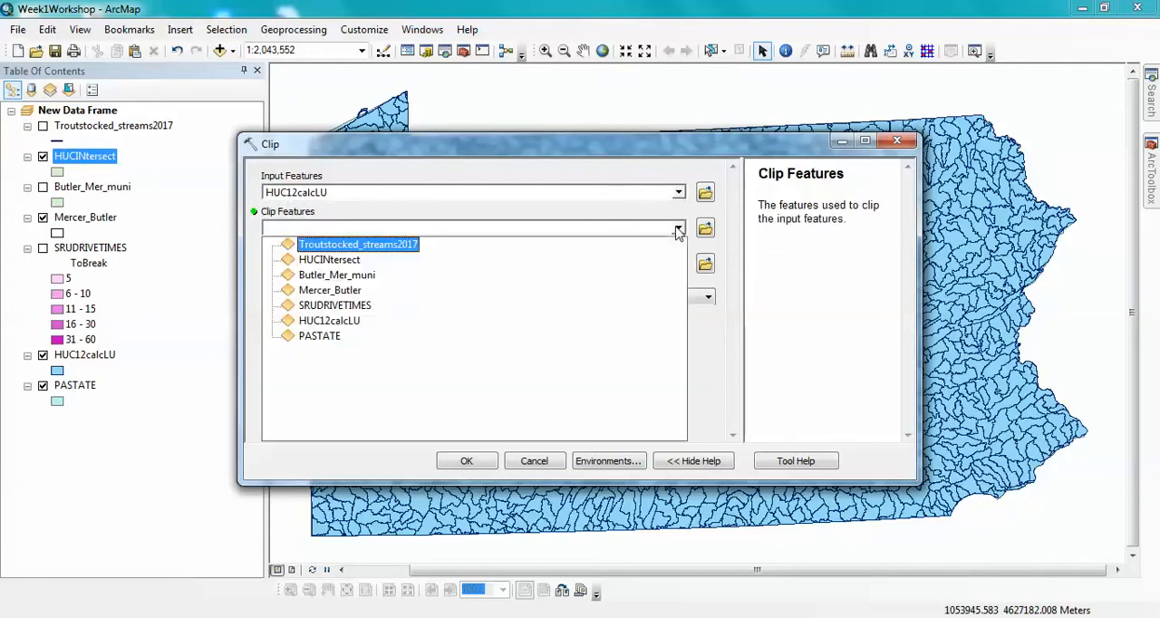
click(355, 290)
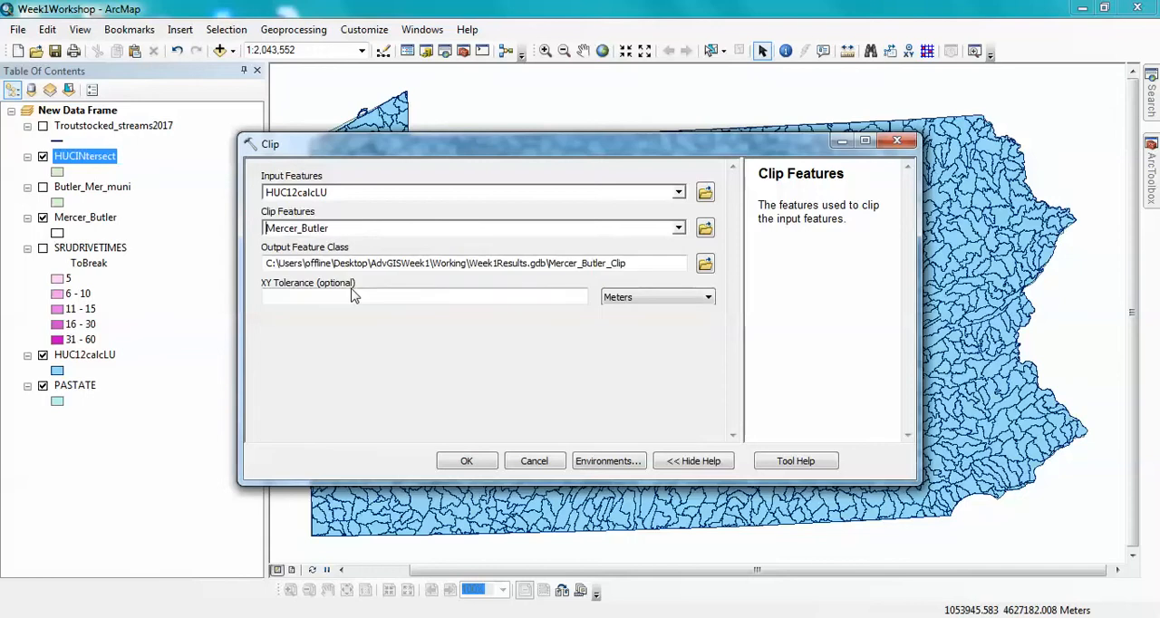
- Name the clip output HUCCLIP_BMCoun in Week1Results.gdb and run the Clip tool
click(549, 264)
drag(548, 264, 629, 273)
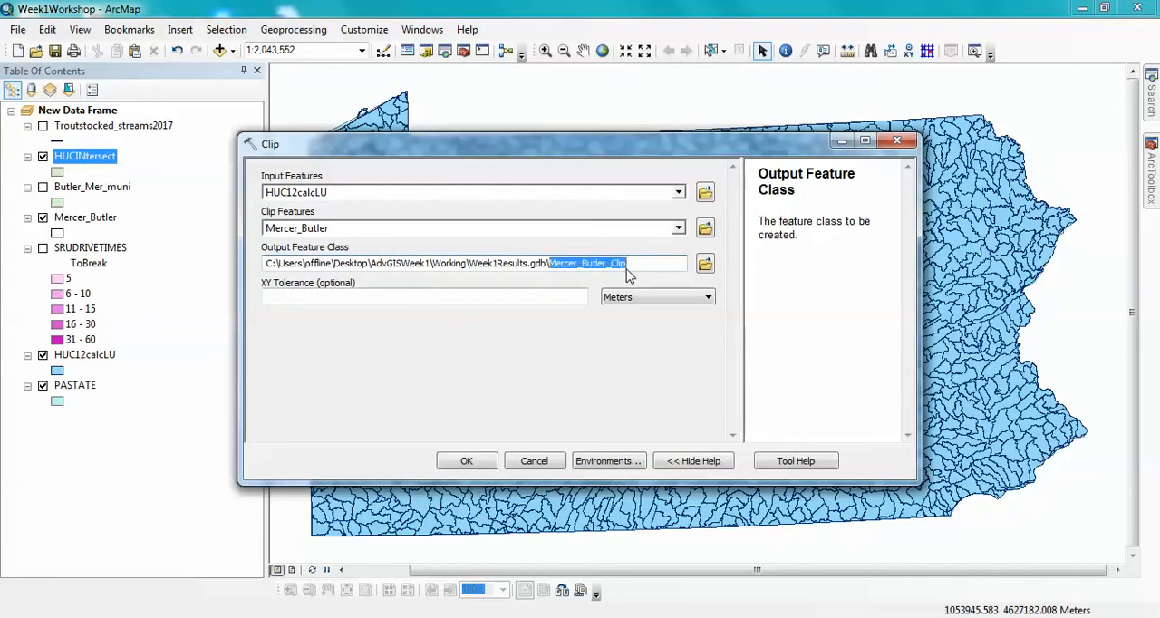
text(HU)
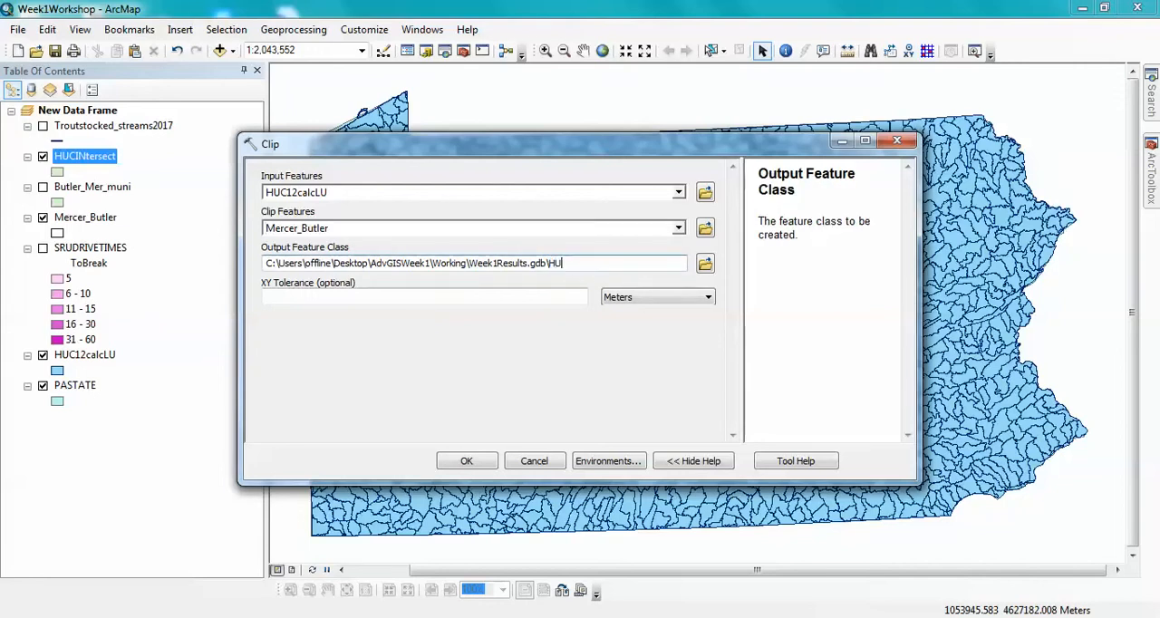
text(CCLIP_BMCoun)
click(467, 461)
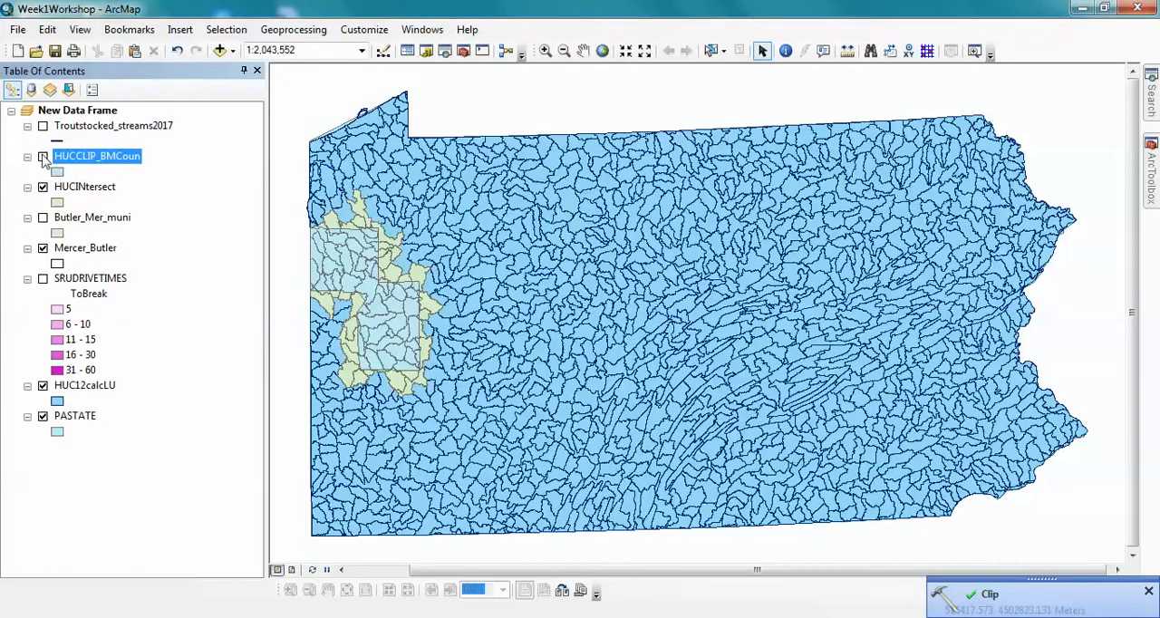
- Hide the HUCINtersect, Mercer_Butler and HUC12calcLU layers and display HUCCLIP_BMCoun over PASTATE
click(43, 187)
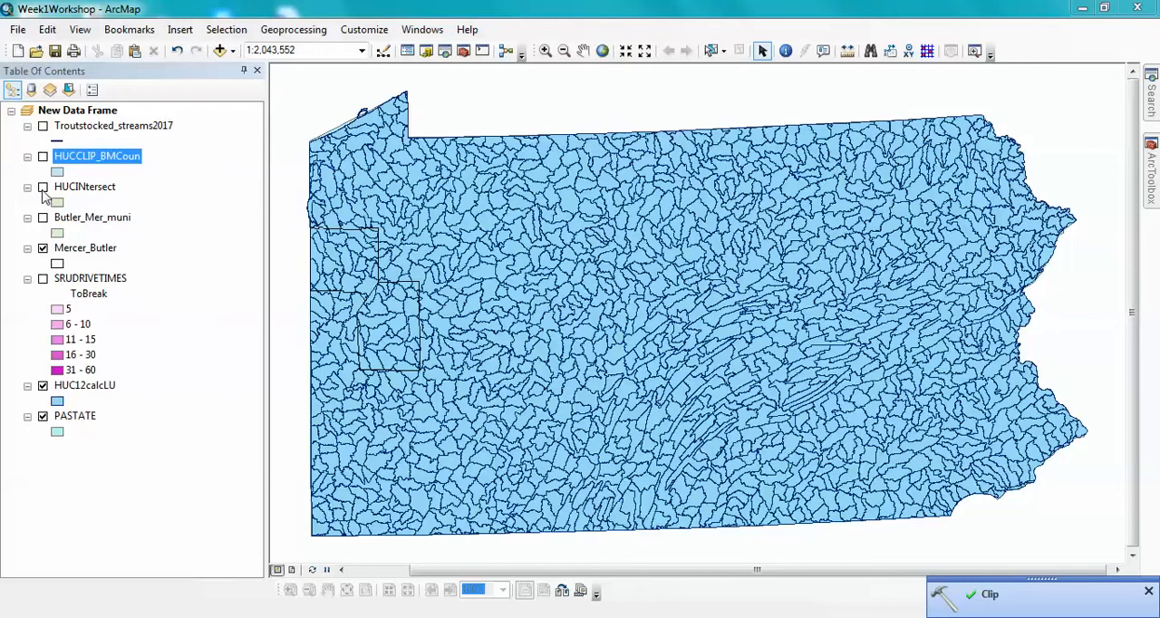
click(43, 247)
click(43, 157)
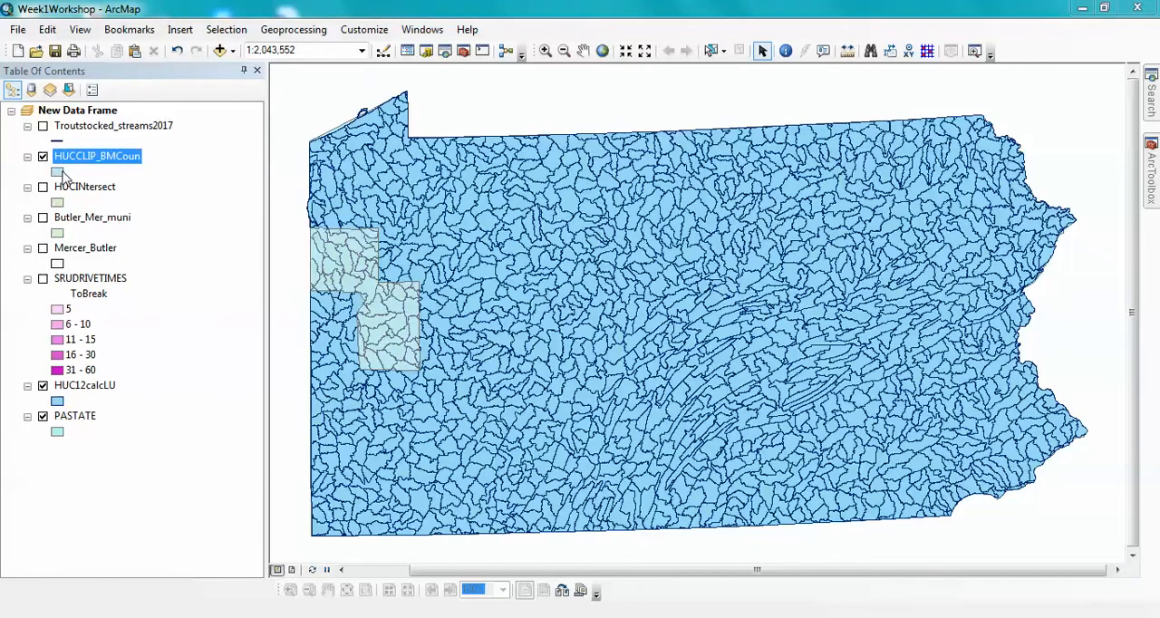
click(42, 385)
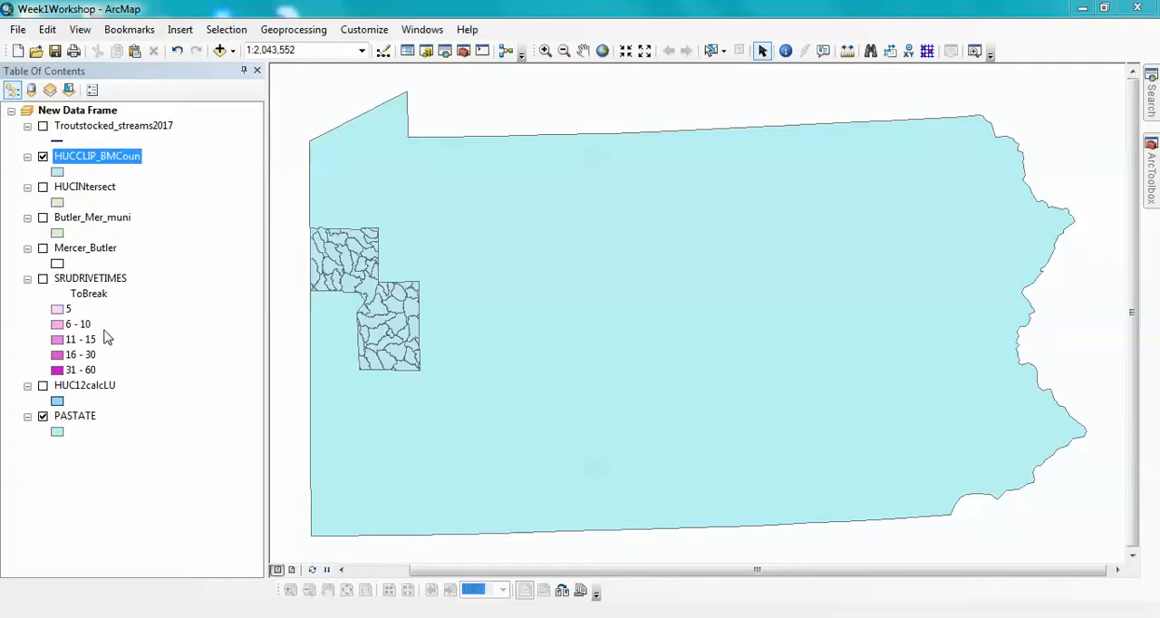
- Examine the HUC12calcLU attribute table across to its land-use and shape fields, and close the table
right_click(95, 387)
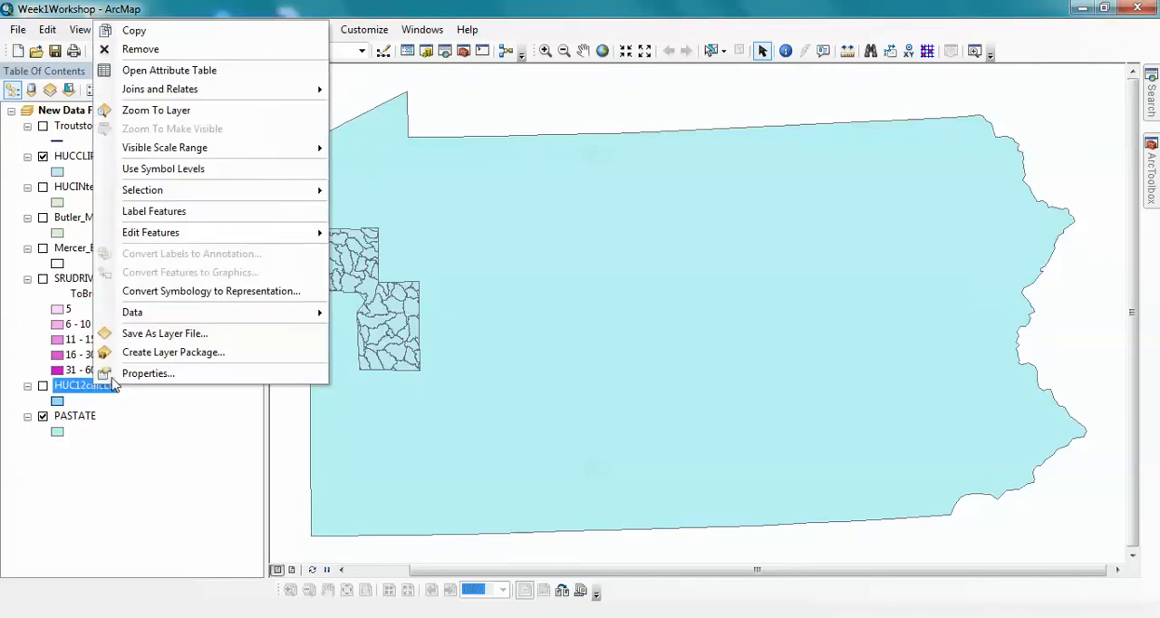
click(181, 71)
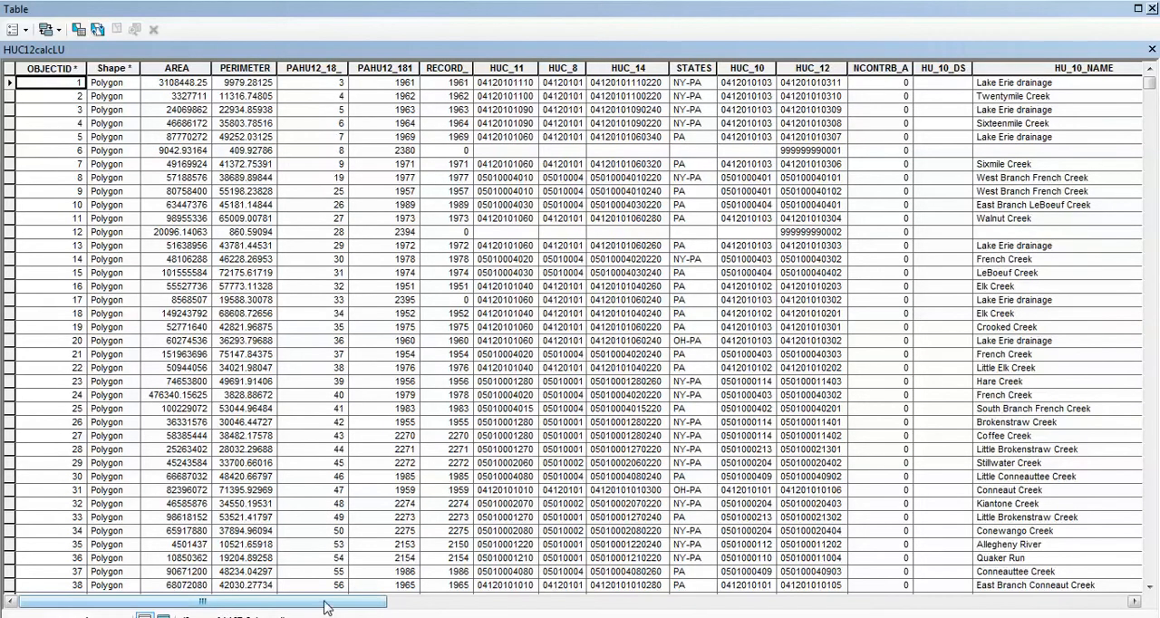
drag(319, 602, 1057, 606)
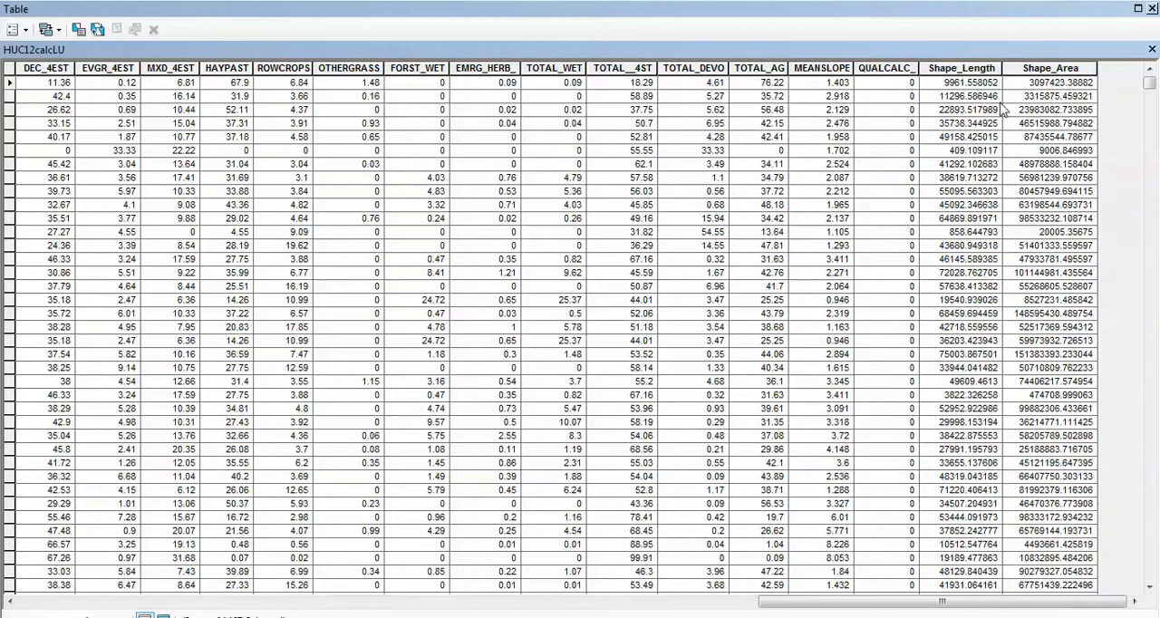
click(1152, 50)
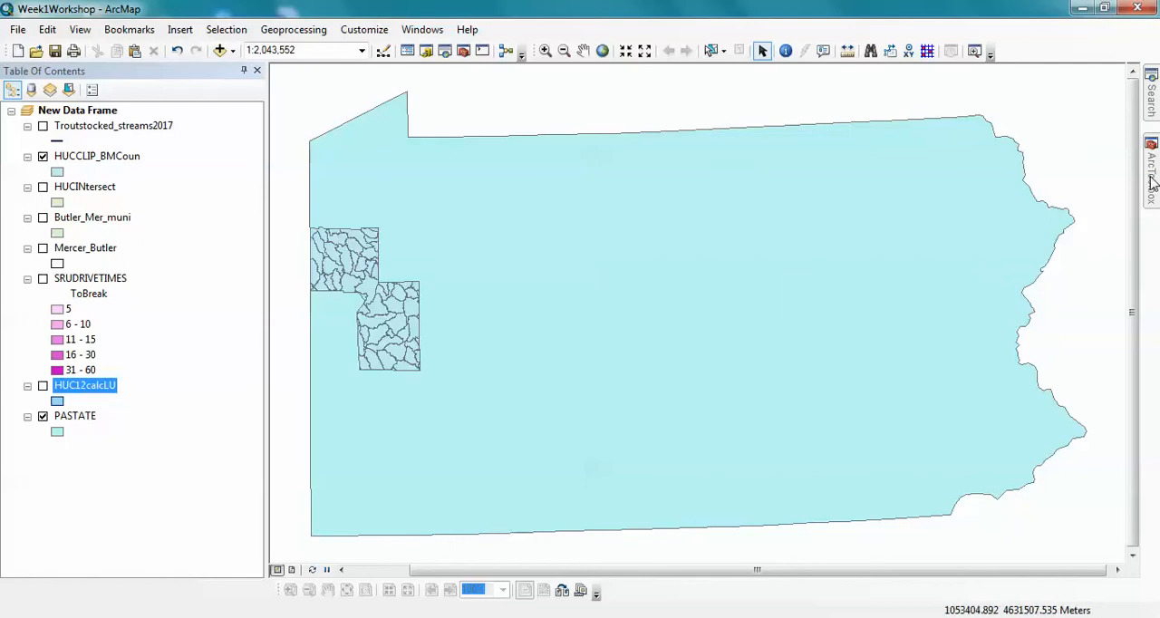
- Close ArcToolbox and add the PA50KMgrid feature class from Week1DataUTMNAD83.gdb to the map
mouse_move(1152, 183)
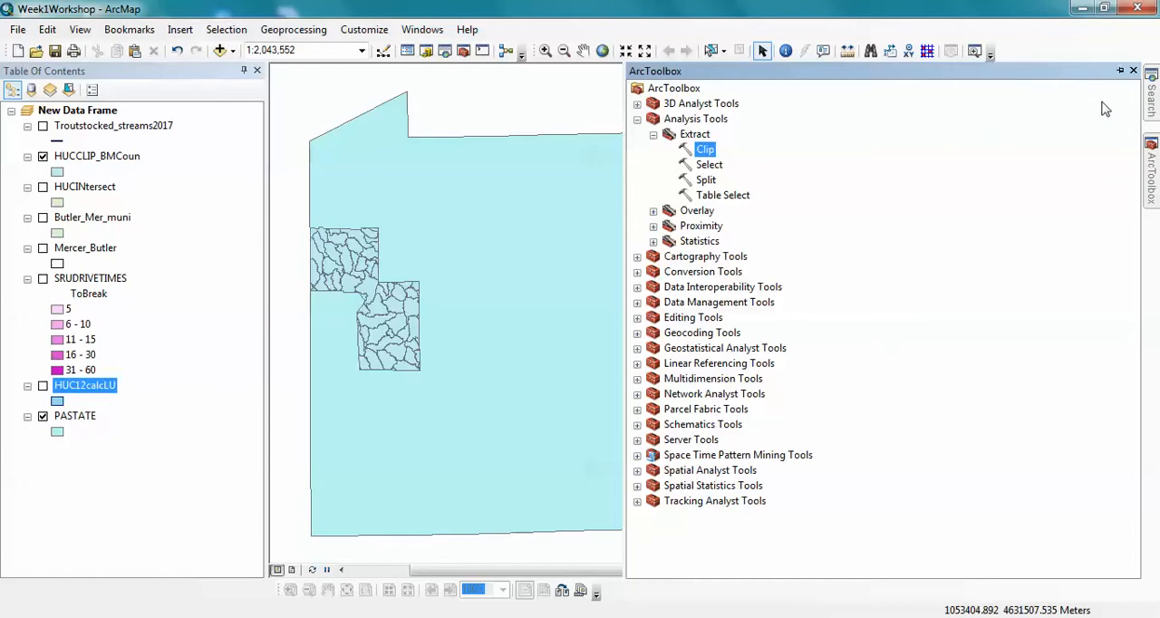
click(1133, 71)
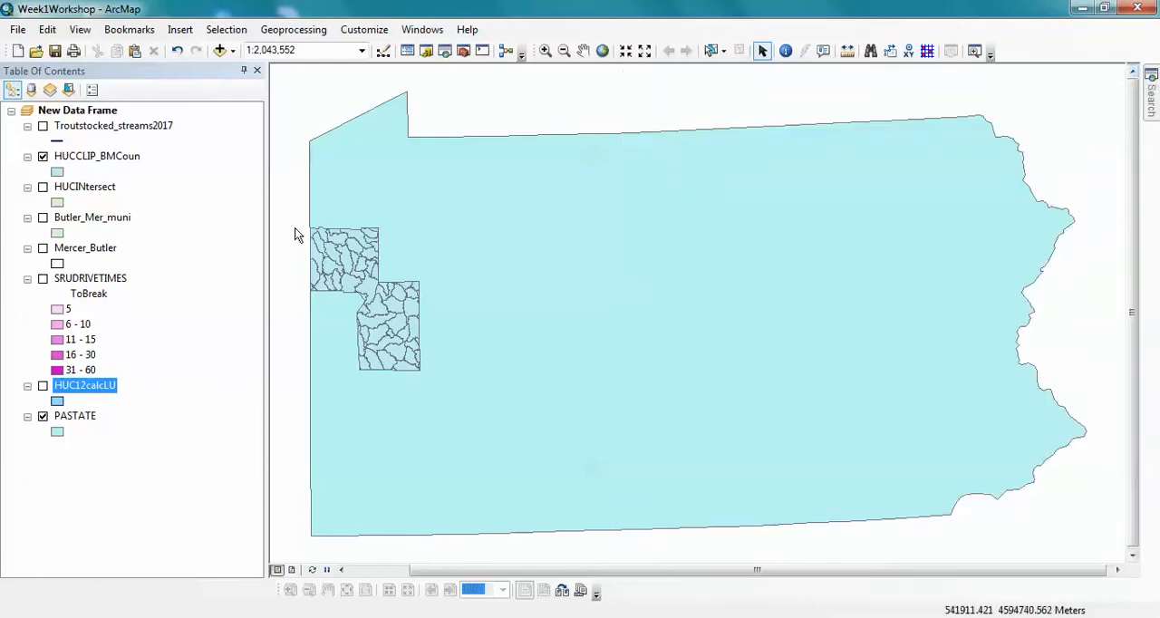
click(219, 51)
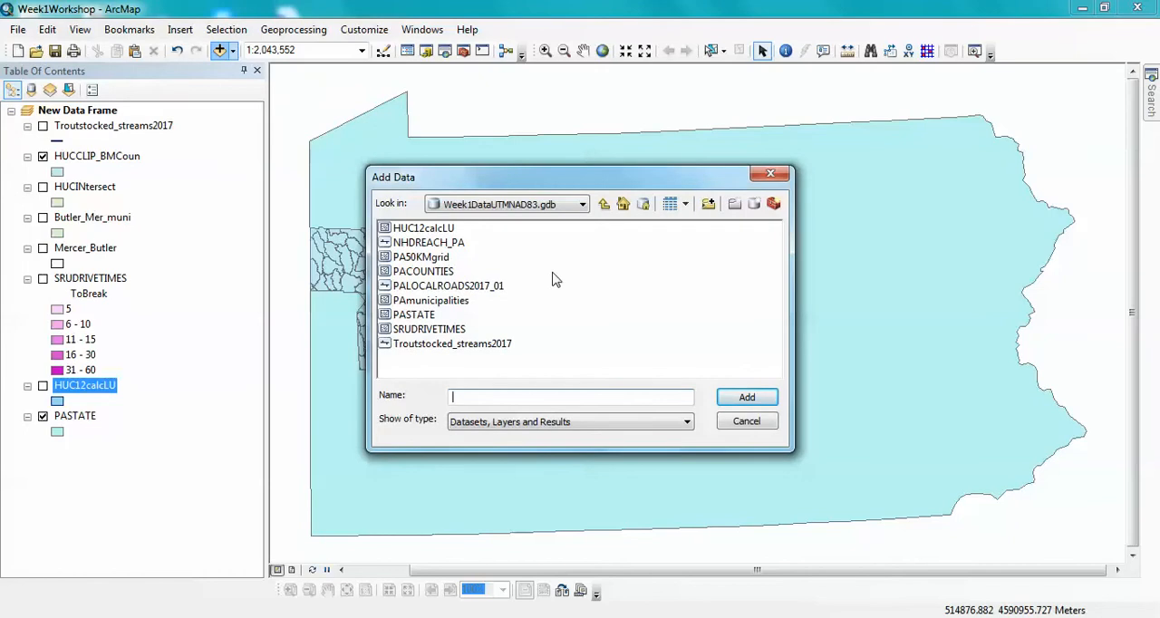
click(410, 258)
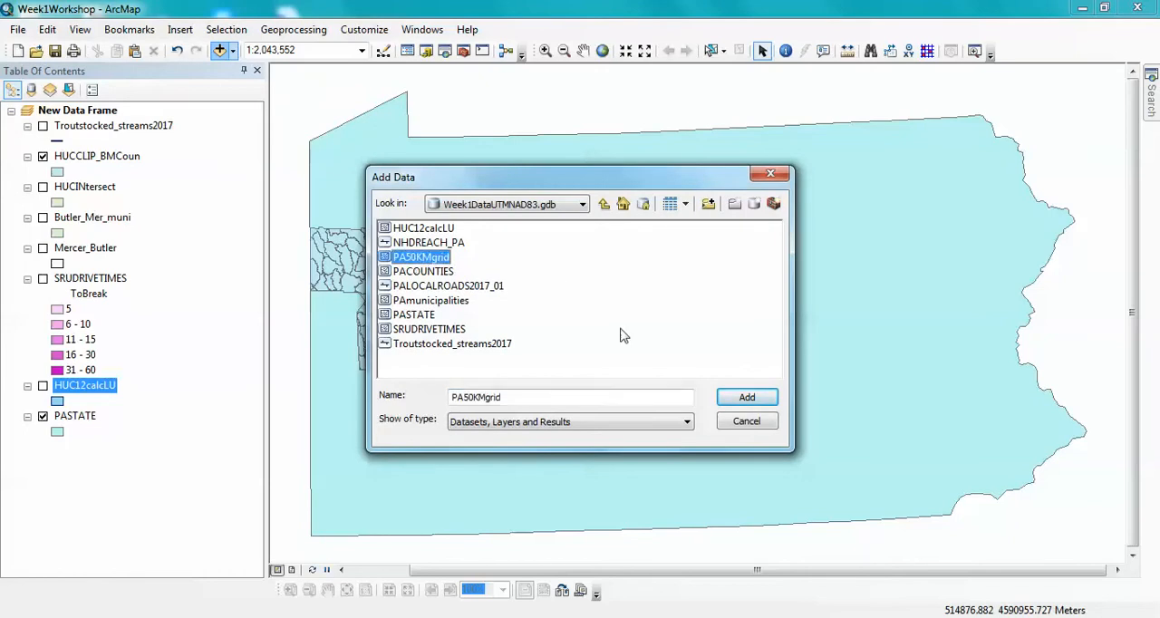
click(747, 397)
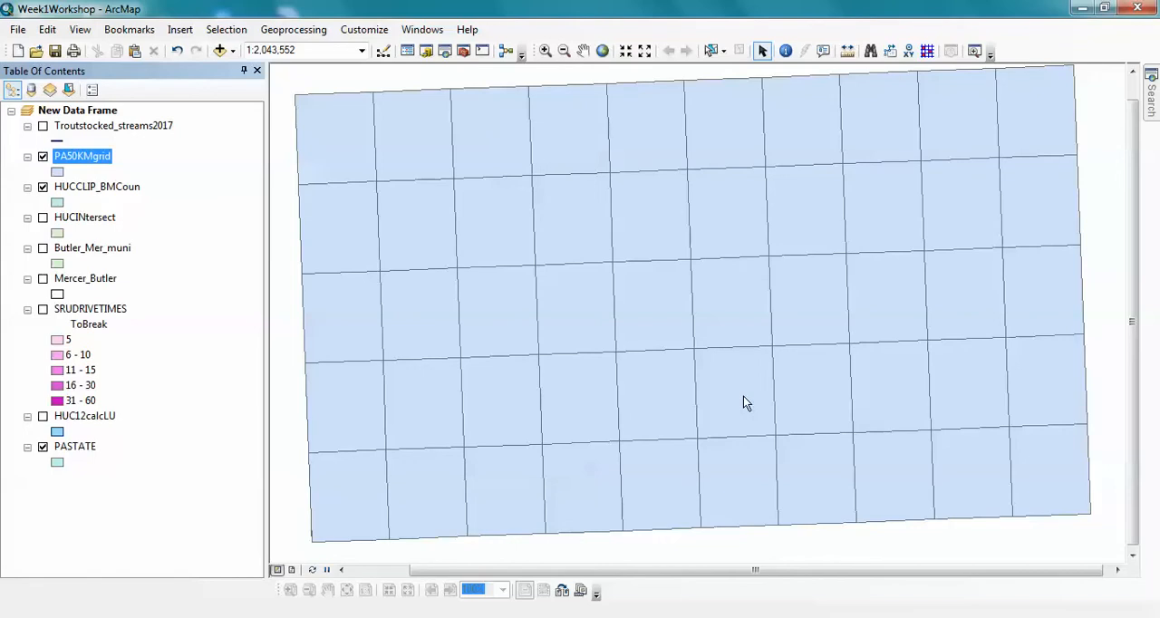
- Reopen ArcToolbox and set it to hide automatically
click(463, 52)
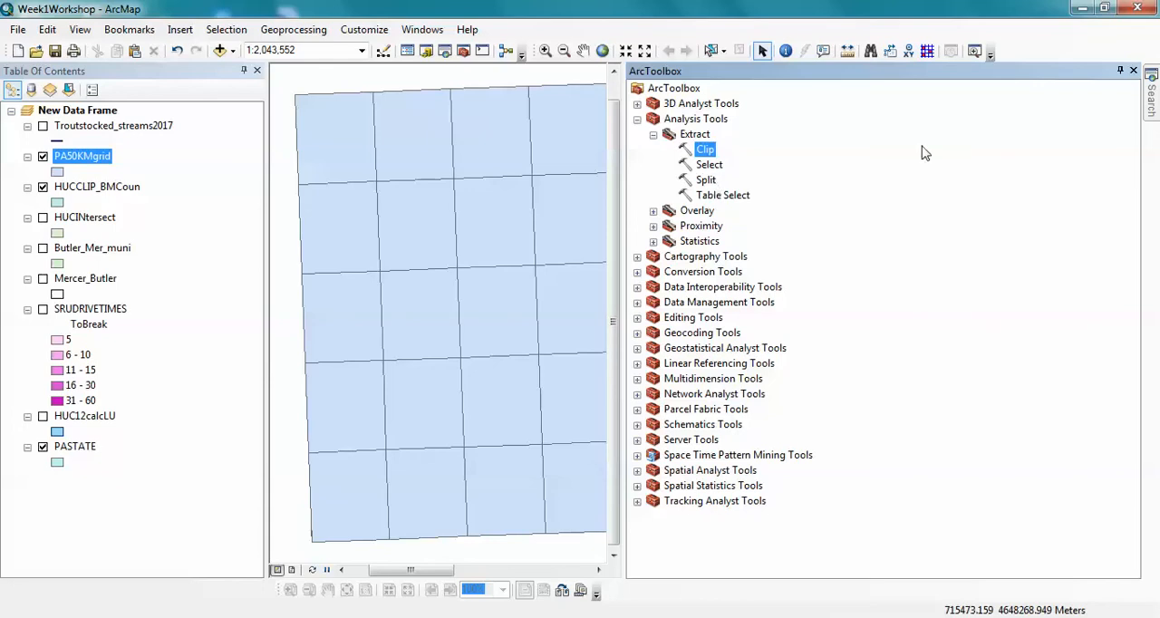
click(1120, 71)
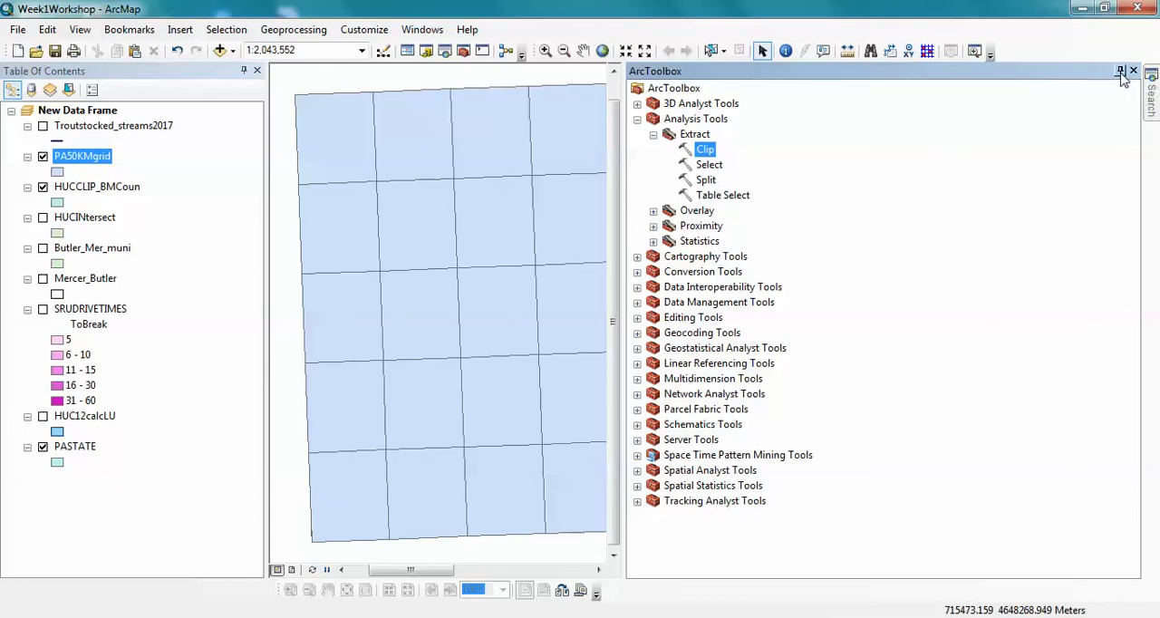